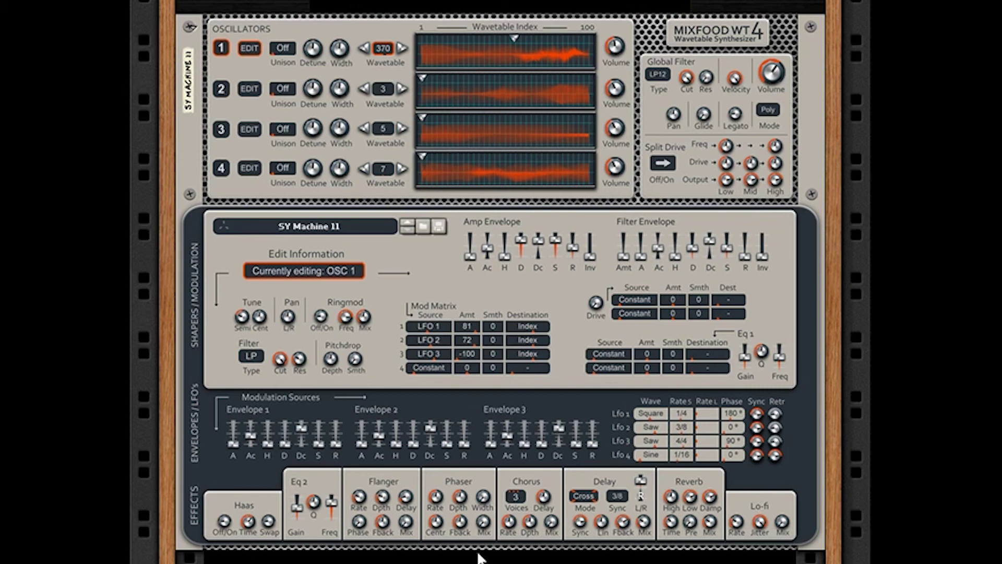
Select the synthesizer and switch oscillators 4, 3 and 2 on one at a time, turning each off before the next
{"action": "left_click", "coordinate": [447, 313]}
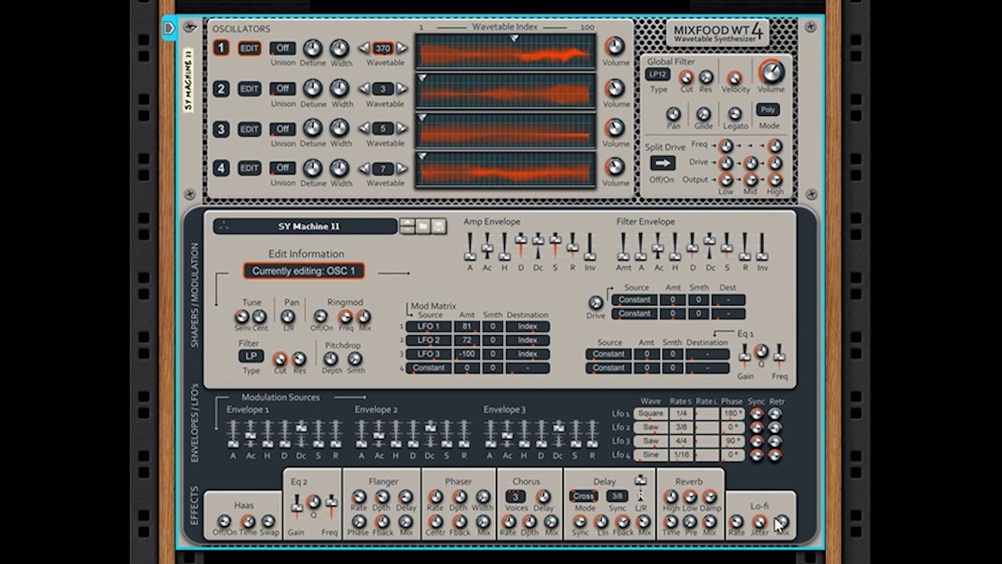
{"action": "mouse_move", "coordinate": [789, 522]}
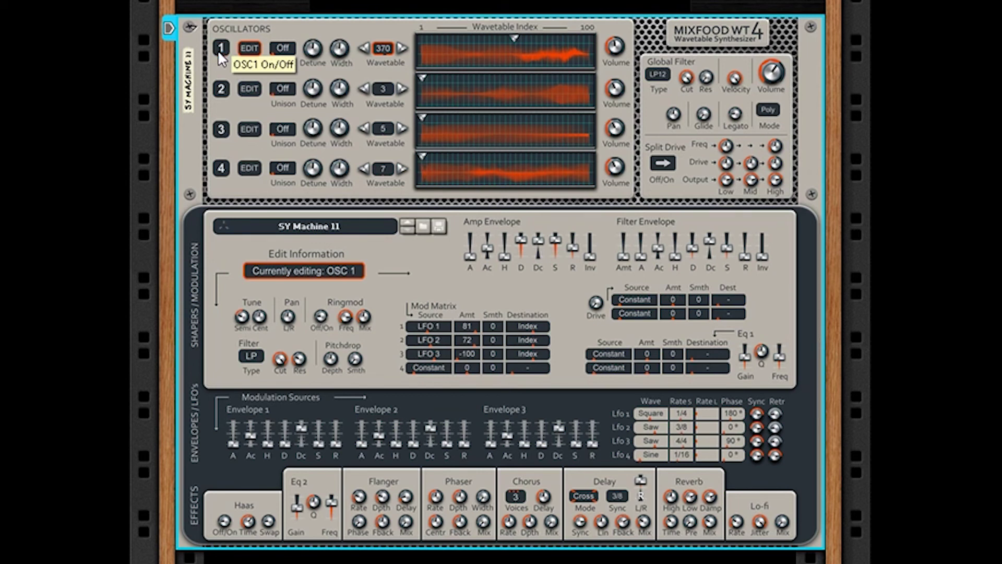
{"action": "left_click", "coordinate": [225, 170]}
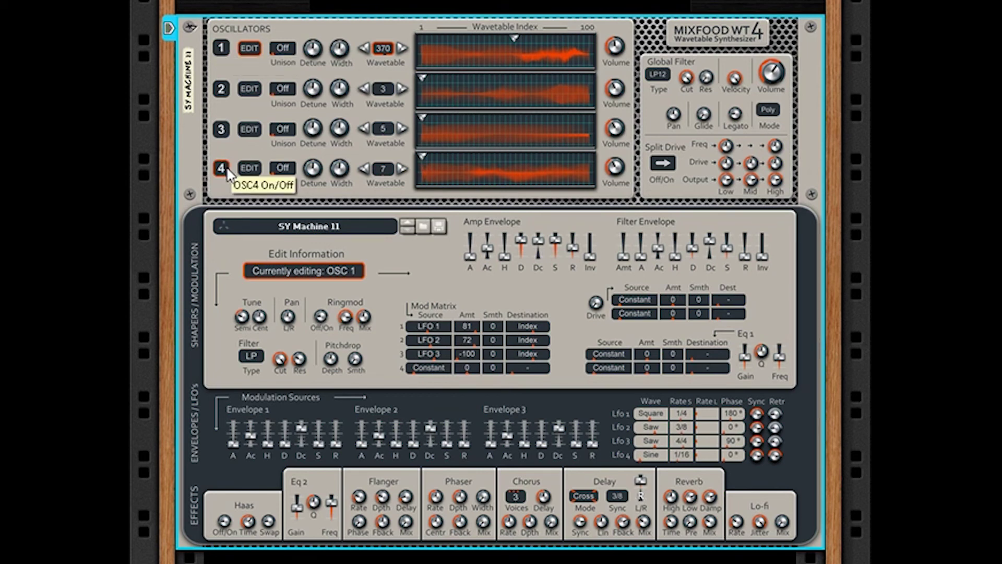
{"action": "left_click", "coordinate": [225, 171]}
{"action": "left_click", "coordinate": [224, 129]}
{"action": "left_click", "coordinate": [220, 132]}
{"action": "left_click", "coordinate": [221, 90]}
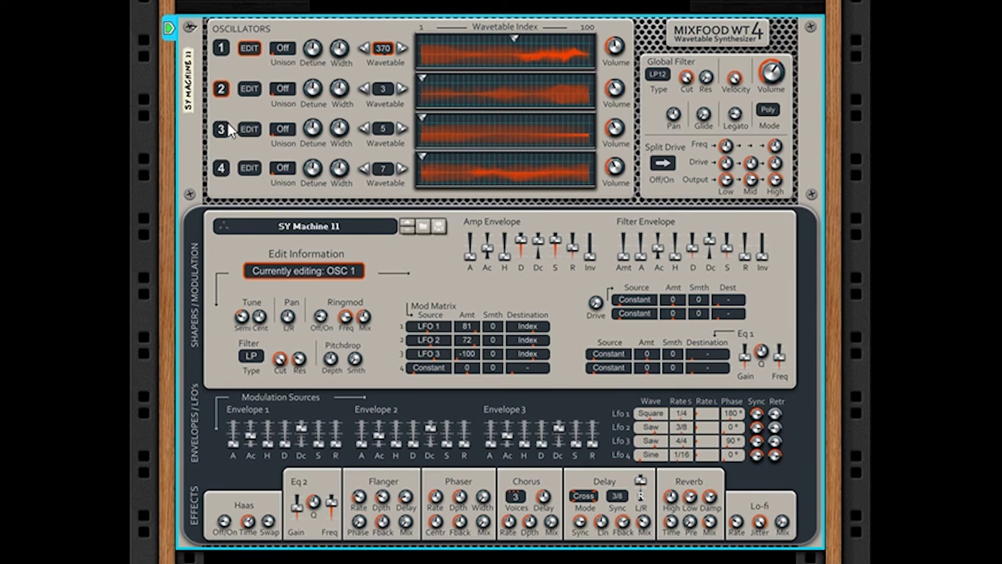
Switch on all four oscillators, starting with oscillator 1
{"action": "left_click", "coordinate": [223, 50]}
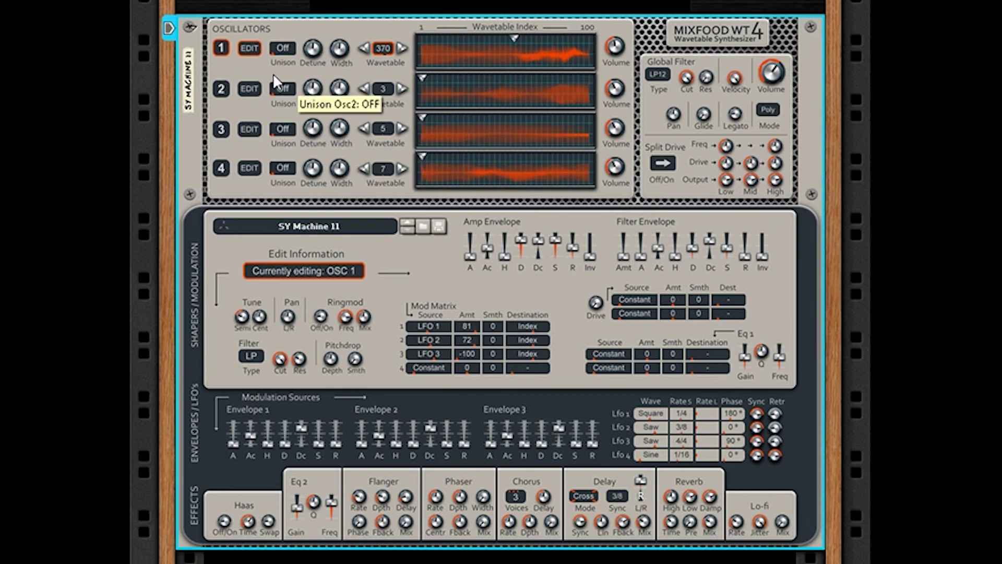
{"action": "left_click", "coordinate": [222, 90]}
{"action": "left_click", "coordinate": [221, 131]}
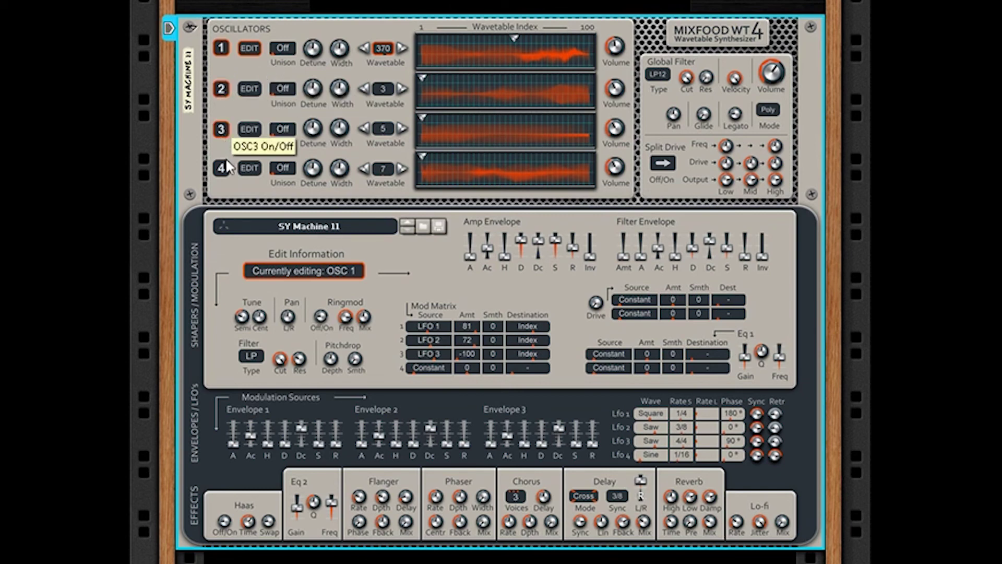
{"action": "left_click", "coordinate": [222, 169]}
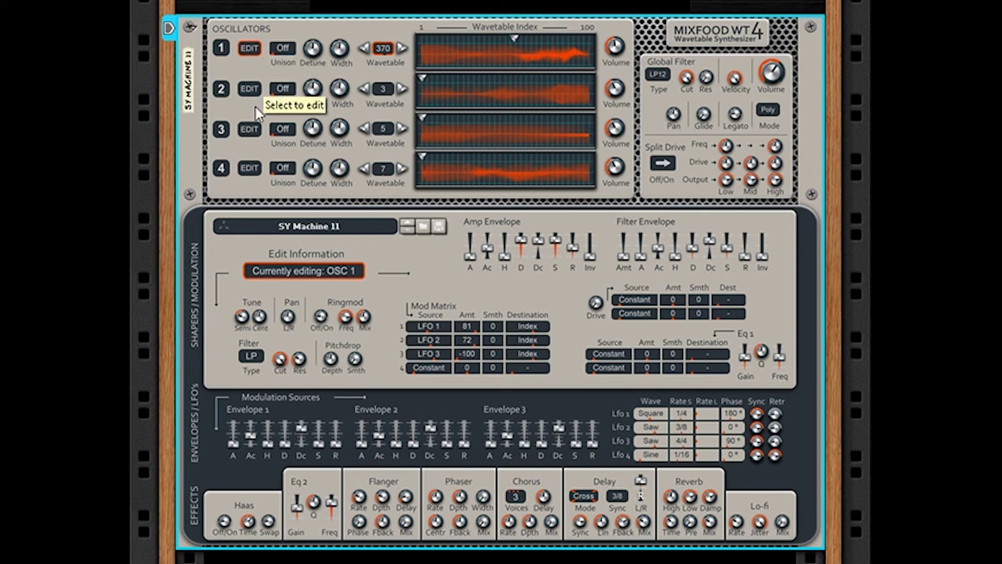
Switch the edit section through oscillators 2, 3 and 4, and return it to oscillator 1 to compare their settings
{"action": "left_click", "coordinate": [254, 90]}
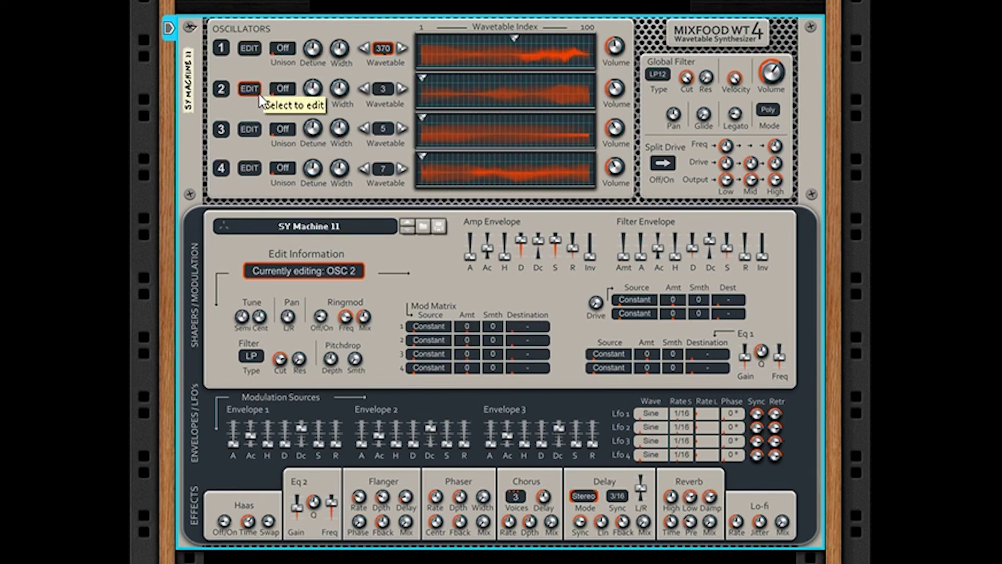
{"action": "left_click", "coordinate": [255, 52]}
{"action": "left_click", "coordinate": [255, 88]}
{"action": "left_click", "coordinate": [255, 136]}
{"action": "left_click", "coordinate": [251, 170]}
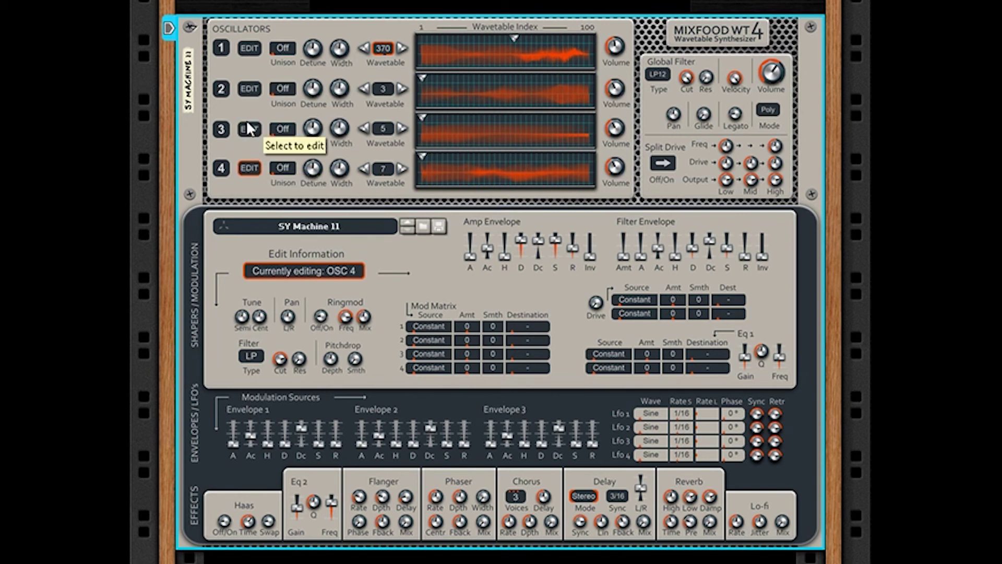
{"action": "left_click", "coordinate": [248, 130]}
{"action": "left_click", "coordinate": [245, 90]}
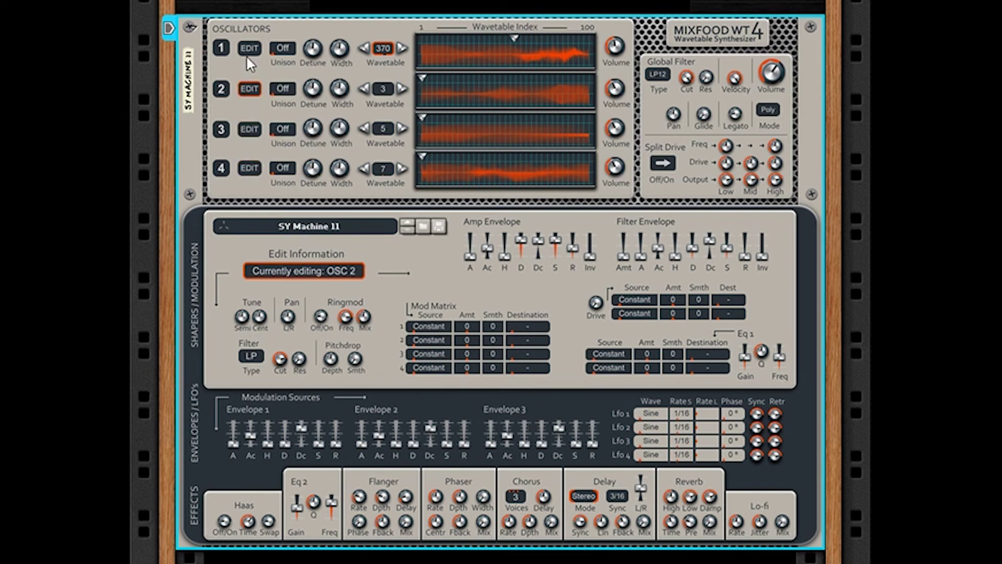
{"action": "left_click", "coordinate": [249, 49]}
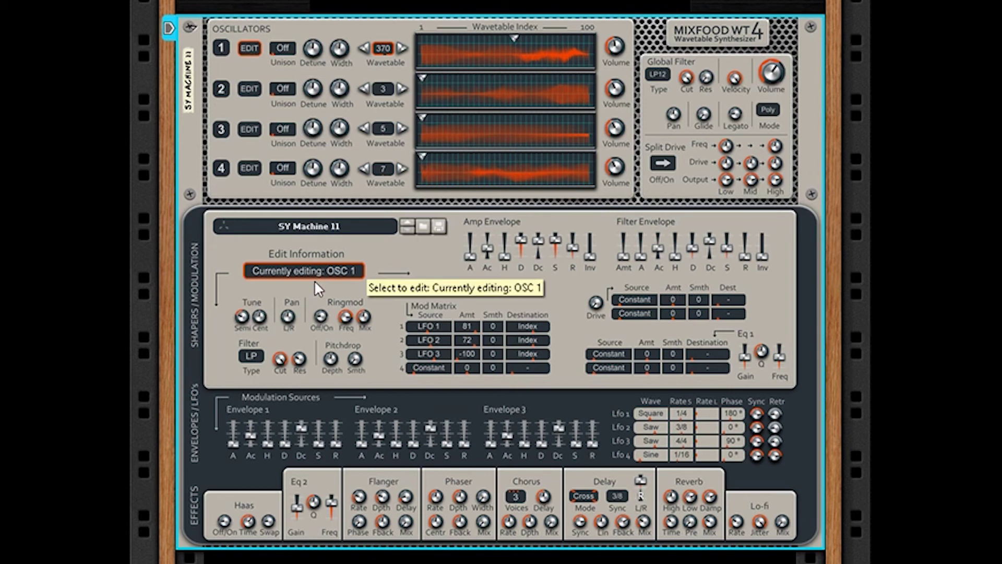
{"action": "left_click_drag", "start_coordinate": [315, 281], "coordinate": [332, 258]}
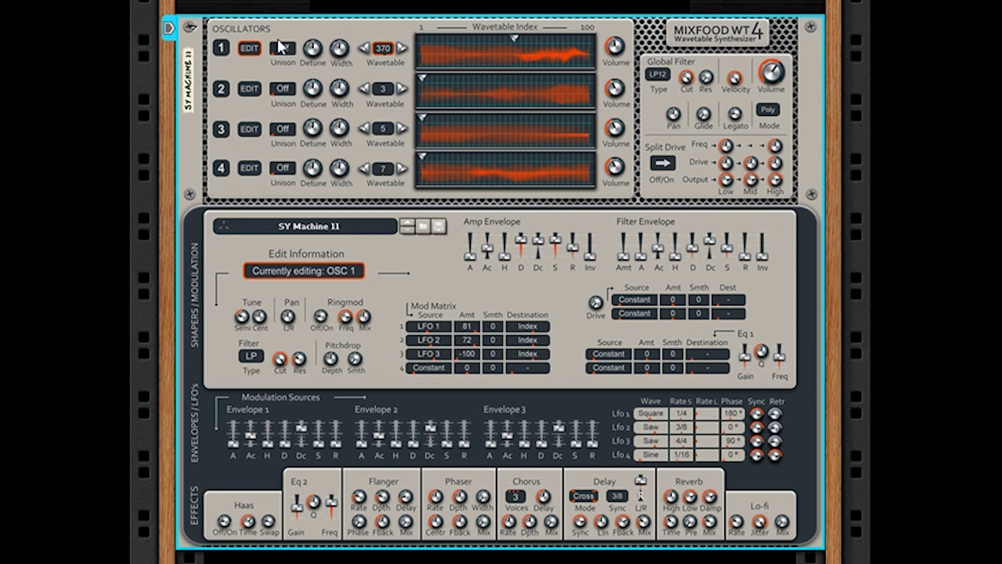
Try oscillator 1's unison at 2 voices and its unison detune at -70, and restore both settings
{"action": "left_click_drag", "start_coordinate": [290, 49], "coordinate": [291, 10]}
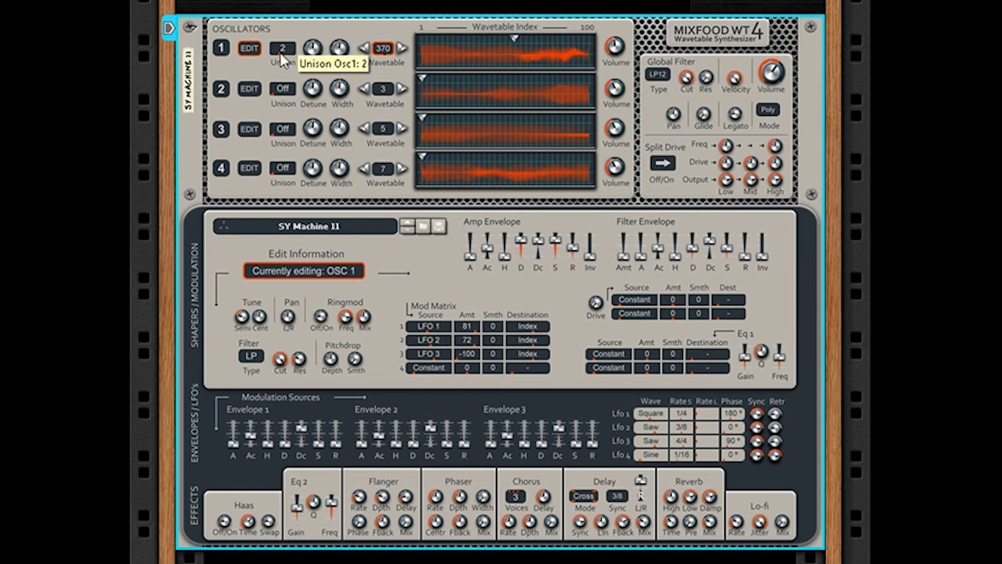
{"action": "mouse_move", "coordinate": [288, 37]}
{"action": "left_mouse_down"}
{"action": "mouse_move", "coordinate": [288, 23]}
{"action": "mouse_move", "coordinate": [280, 88]}
{"action": "mouse_move", "coordinate": [284, 49]}
{"action": "left_mouse_up"}
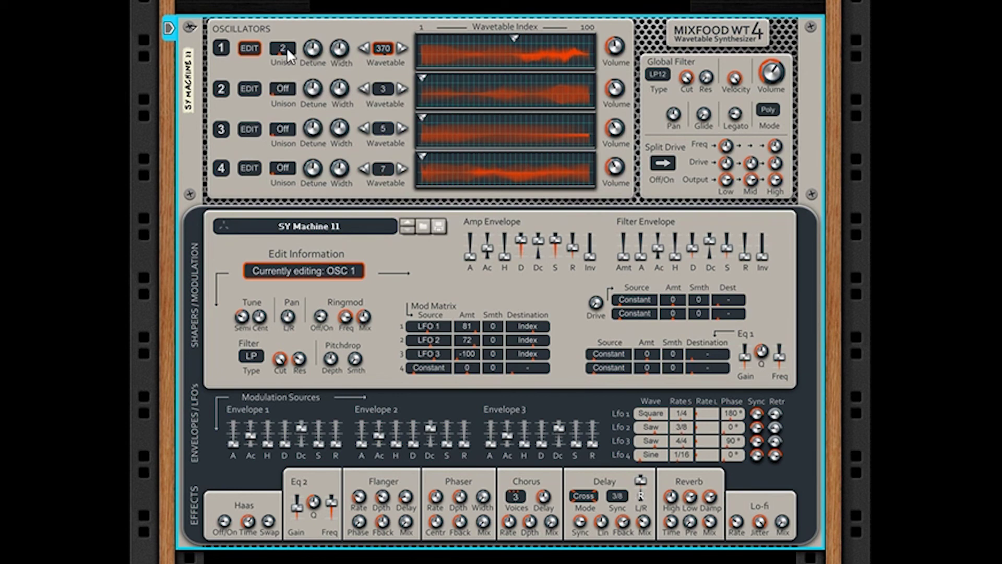
{"action": "left_click_drag", "start_coordinate": [286, 47], "coordinate": [308, 233]}
{"action": "left_click_drag", "start_coordinate": [313, 52], "coordinate": [339, 171]}
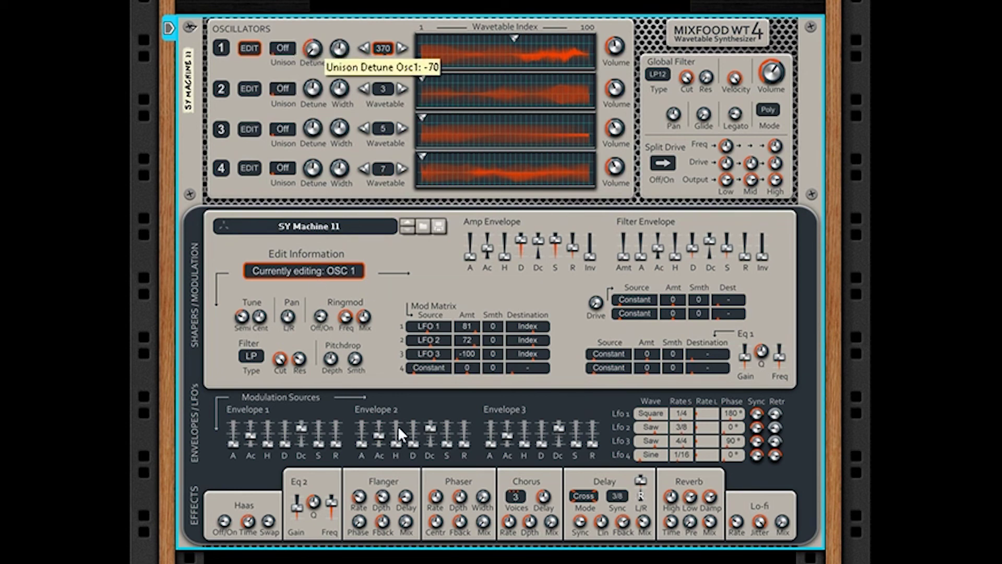
{"action": "left_click_drag", "start_coordinate": [401, 434], "coordinate": [341, 58]}
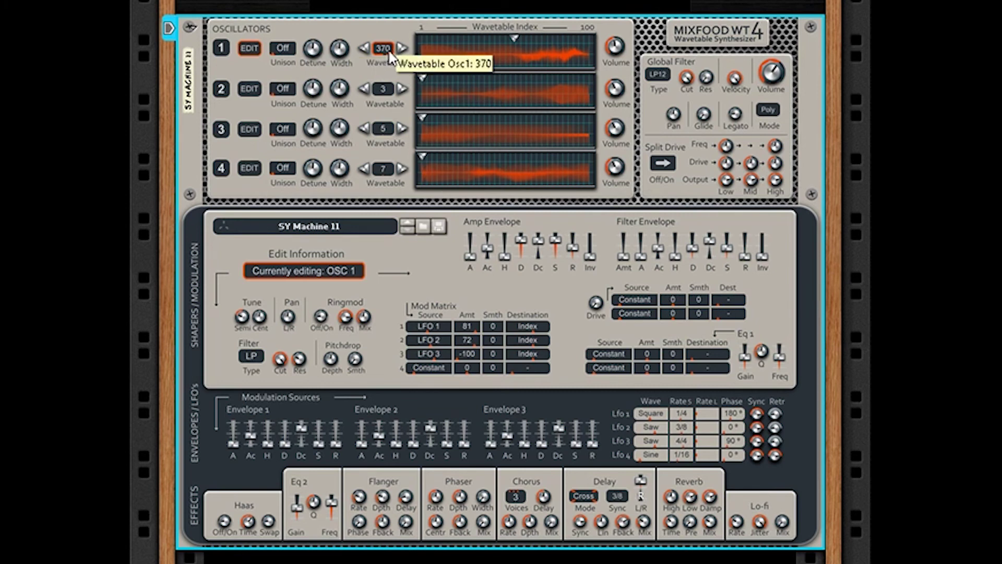
Set oscillator 1 to wavetable 4 and move its wavetable index to the start of the table
{"action": "left_click_drag", "start_coordinate": [389, 52], "coordinate": [425, 255]}
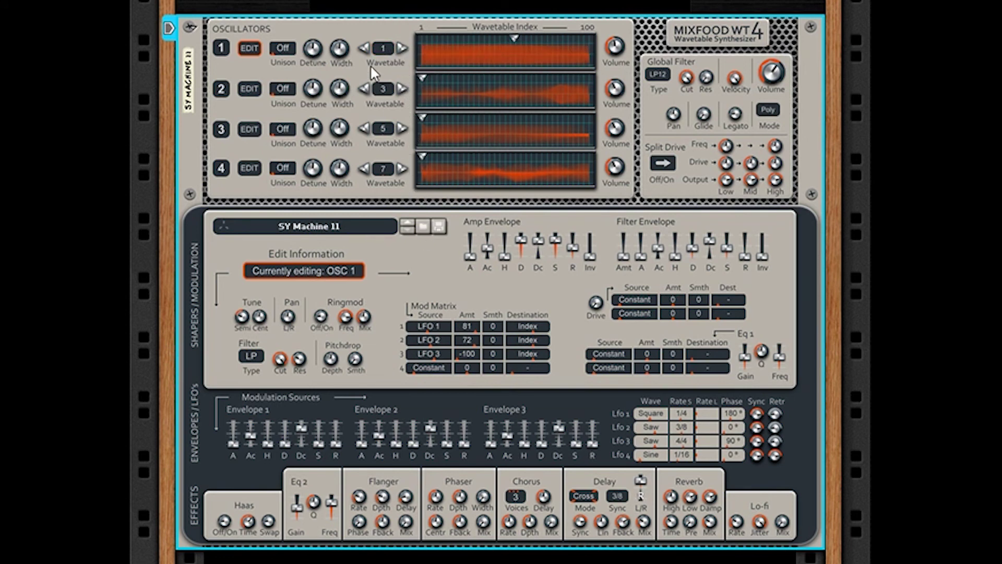
{"action": "left_click", "coordinate": [402, 48]}
{"action": "left_click", "coordinate": [401, 49]}
{"action": "left_click", "coordinate": [401, 49]}
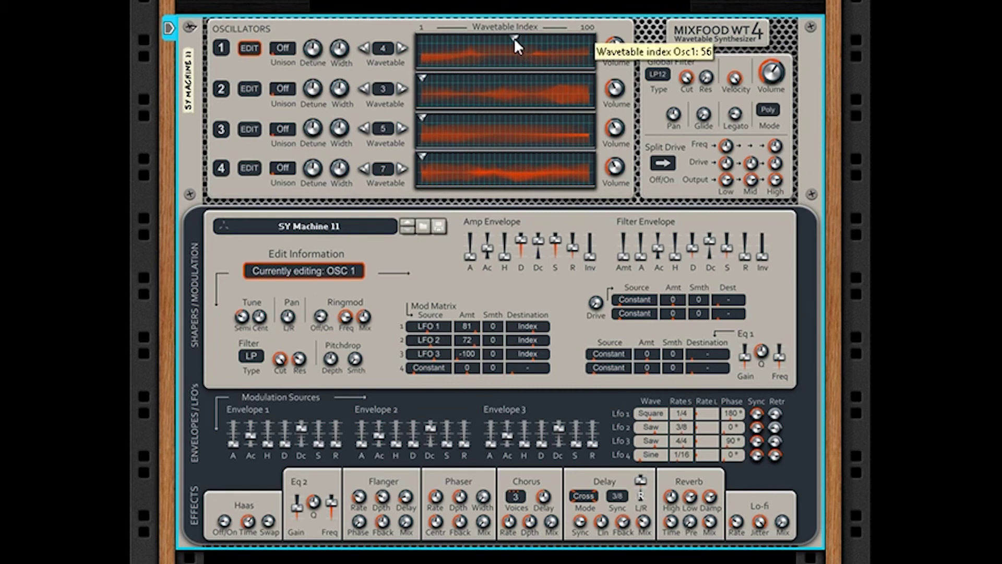
{"action": "mouse_move", "coordinate": [513, 38]}
{"action": "left_mouse_down"}
{"action": "mouse_move", "coordinate": [401, 43]}
{"action": "mouse_move", "coordinate": [638, 49]}
{"action": "mouse_move", "coordinate": [396, 48]}
{"action": "mouse_move", "coordinate": [600, 44]}
{"action": "mouse_move", "coordinate": [359, 61]}
{"action": "left_mouse_up"}
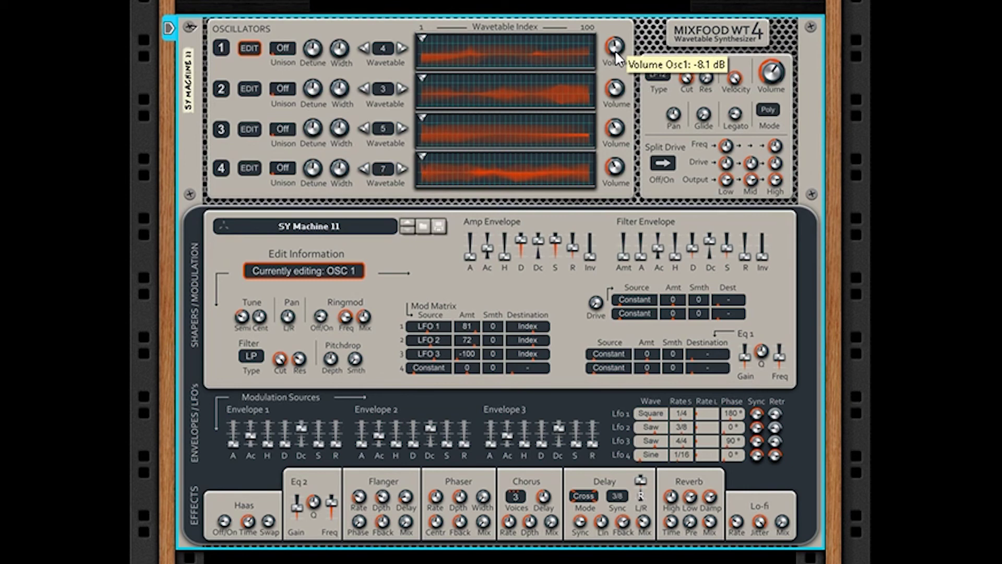
Turn oscillator 1's volume fully up and raise oscillator 2's volume
{"action": "left_click_drag", "start_coordinate": [614, 50], "coordinate": [640, 44]}
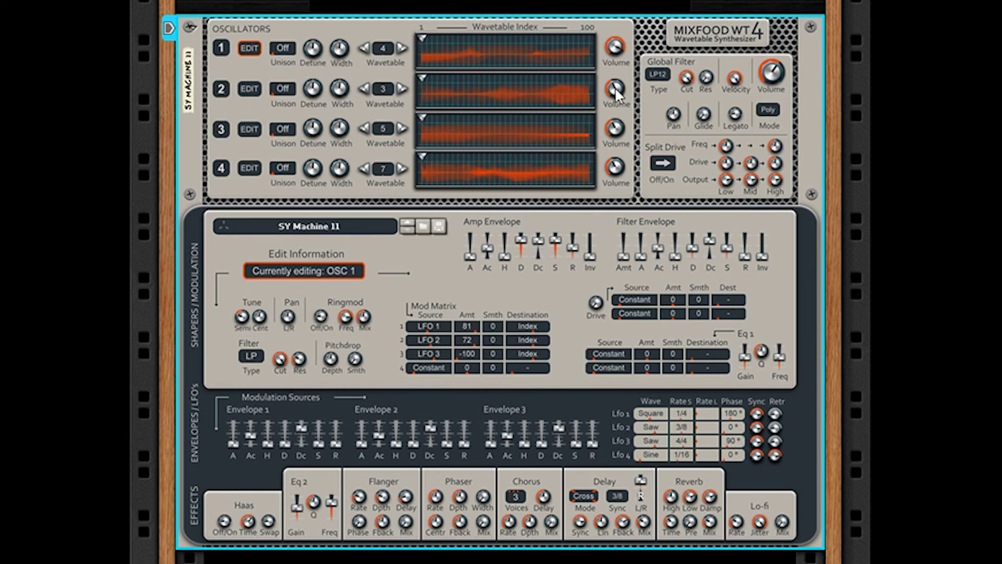
{"action": "left_click_drag", "start_coordinate": [616, 86], "coordinate": [621, 32]}
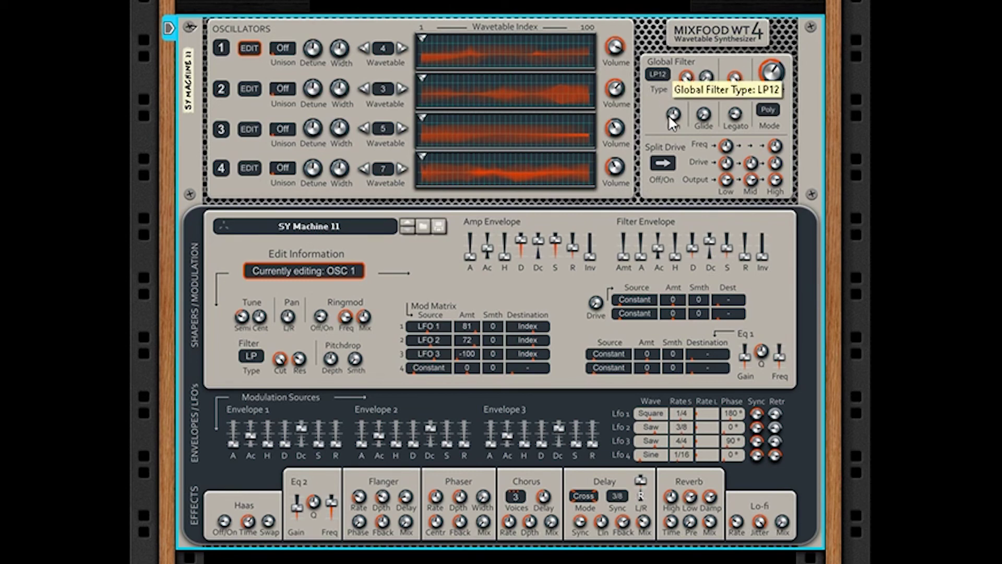
Step through the global filter types and set the filter to LP+
{"action": "left_click", "coordinate": [659, 74]}
{"action": "left_click", "coordinate": [658, 74]}
{"action": "left_click", "coordinate": [658, 74]}
{"action": "left_click", "coordinate": [657, 74]}
{"action": "left_click", "coordinate": [658, 74]}
{"action": "left_click", "coordinate": [657, 74]}
{"action": "mouse_move", "coordinate": [660, 76]}
{"action": "left_mouse_down"}
{"action": "mouse_move", "coordinate": [671, 208]}
{"action": "mouse_move", "coordinate": [660, 3]}
{"action": "mouse_move", "coordinate": [675, 163]}
{"action": "mouse_move", "coordinate": [662, 31]}
{"action": "mouse_move", "coordinate": [660, 72]}
{"action": "mouse_move", "coordinate": [656, 54]}
{"action": "mouse_move", "coordinate": [671, 101]}
{"action": "mouse_move", "coordinate": [659, 6]}
{"action": "mouse_move", "coordinate": [674, 133]}
{"action": "mouse_move", "coordinate": [663, 76]}
{"action": "left_mouse_up"}
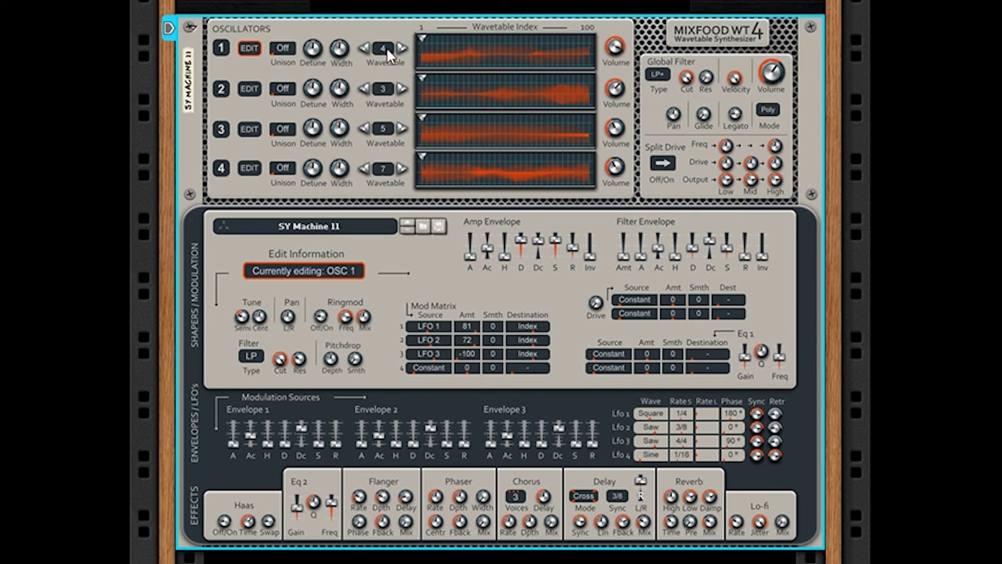
Set oscillator 1 to wavetable 1 and open the remote override mapping for its wavetable selector
{"action": "left_click_drag", "start_coordinate": [386, 47], "coordinate": [395, 164]}
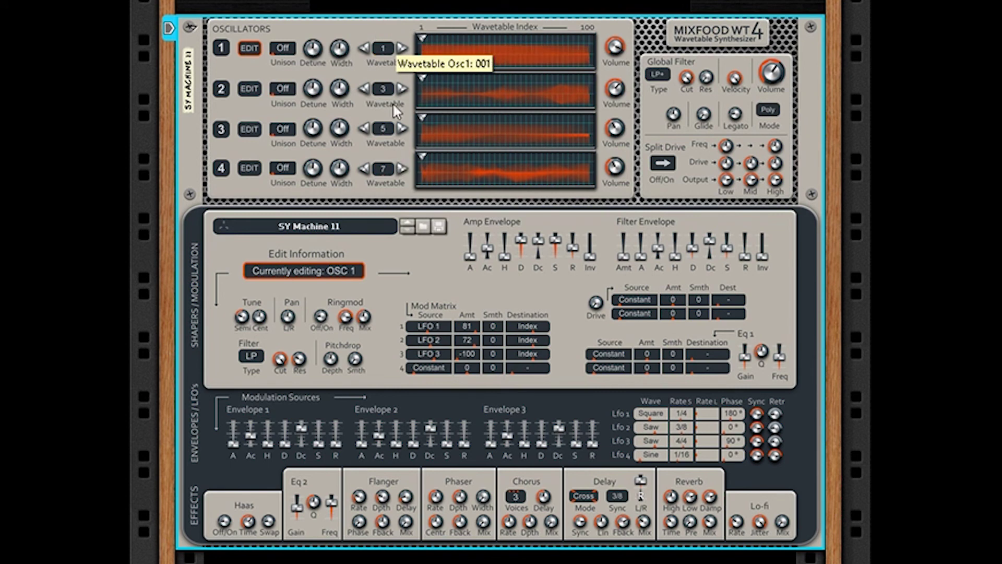
{"action": "right_click", "coordinate": [380, 49]}
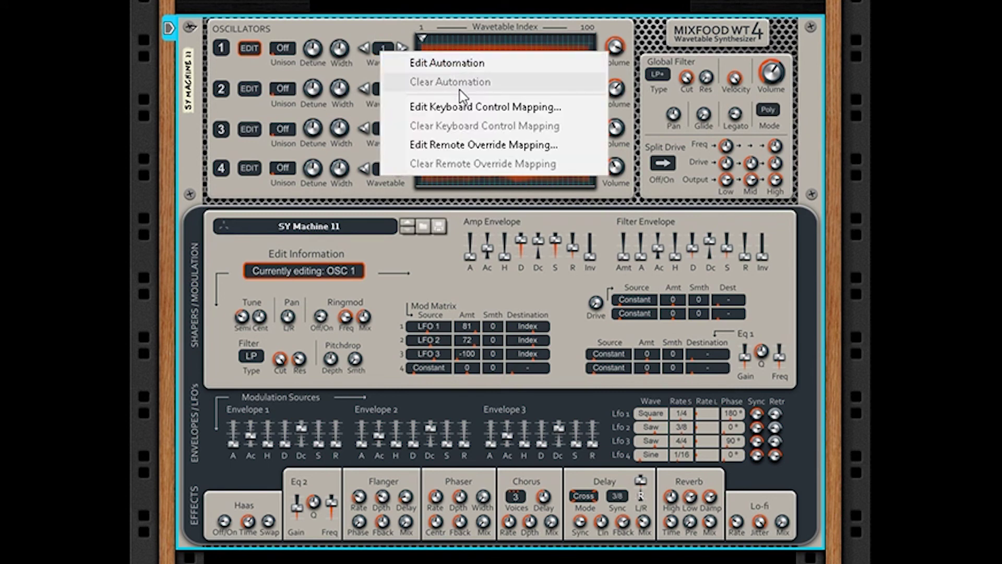
{"action": "left_click", "coordinate": [469, 148]}
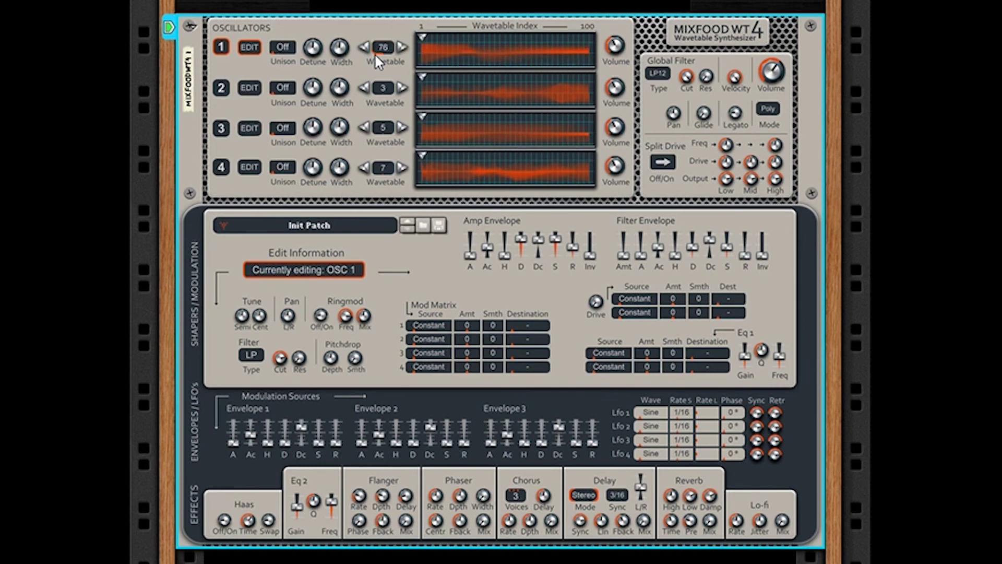
Sweep oscillator 1's wavetable selection up to 400 and back down to 1 on the Init Patch
{"action": "scroll", "coordinate": [374, 53], "scroll_direction": "up", "scroll_amount": 15}
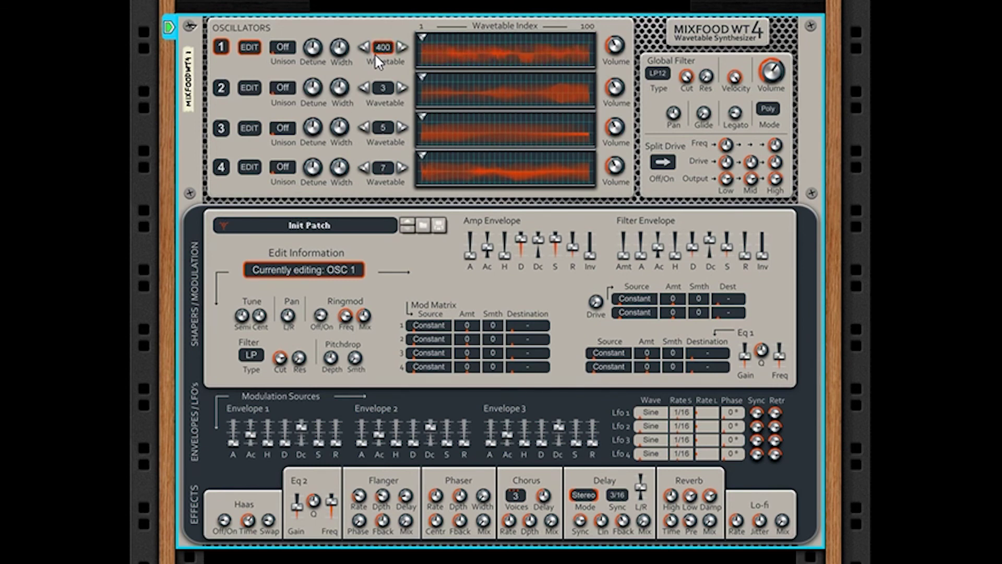
{"action": "scroll", "coordinate": [374, 54], "scroll_direction": "down", "scroll_amount": 15}
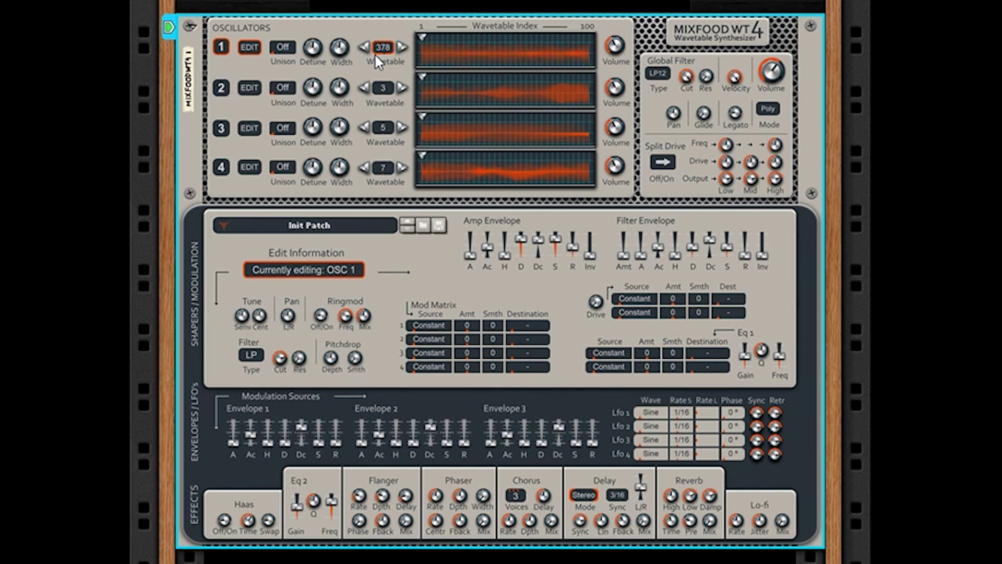
{"action": "scroll", "coordinate": [374, 53], "scroll_direction": "up", "scroll_amount": 12}
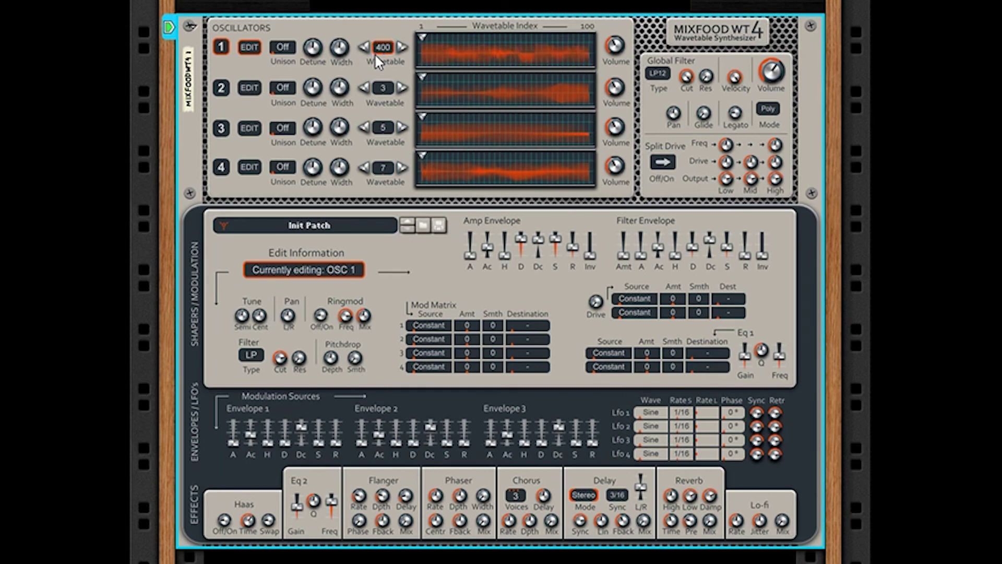
{"action": "scroll", "coordinate": [374, 53], "scroll_direction": "down", "scroll_amount": 15}
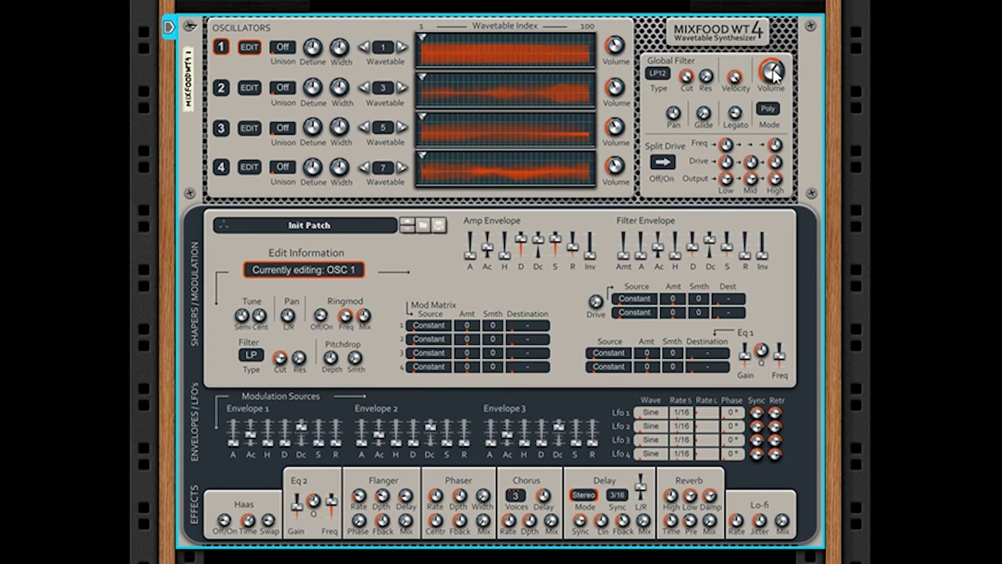
Raise the global volume and set the voice mode to Mono
{"action": "mouse_move", "coordinate": [773, 59]}
{"action": "left_click", "coordinate": [775, 108]}
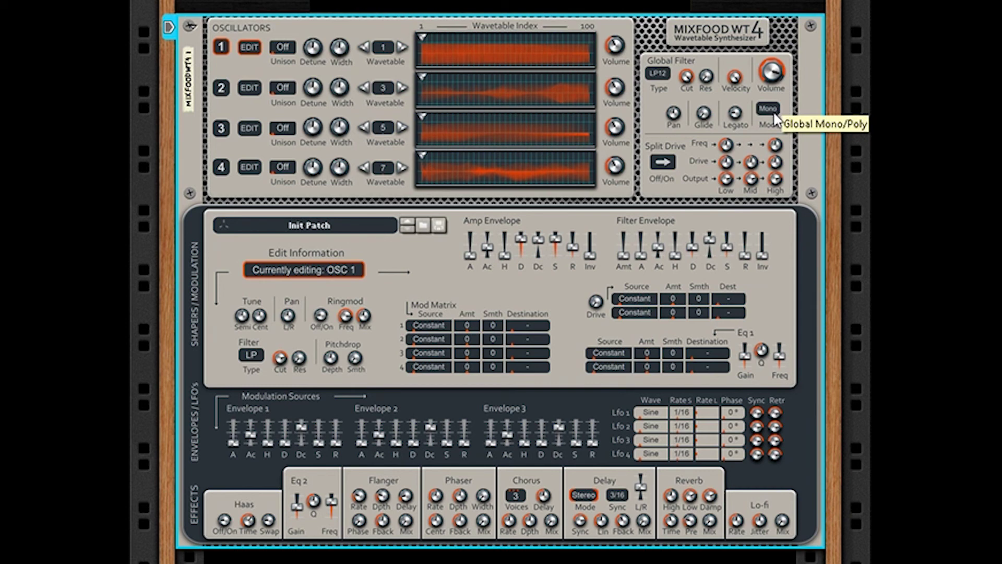
{"action": "left_click", "coordinate": [768, 108]}
{"action": "left_click", "coordinate": [768, 108]}
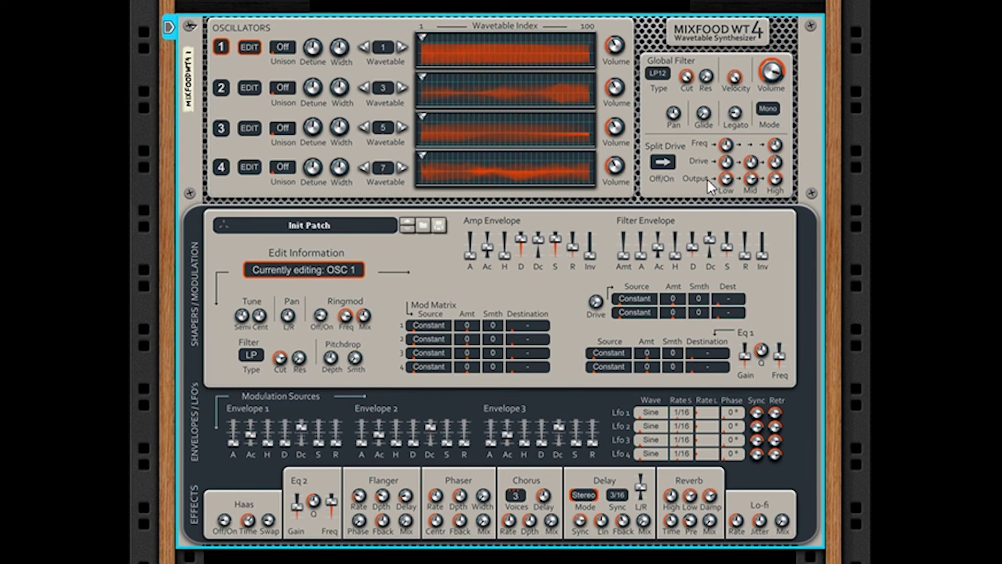
Enable Split Drive, turn its low and mid band outputs fully down, and raise the high band output
{"action": "left_click", "coordinate": [663, 163]}
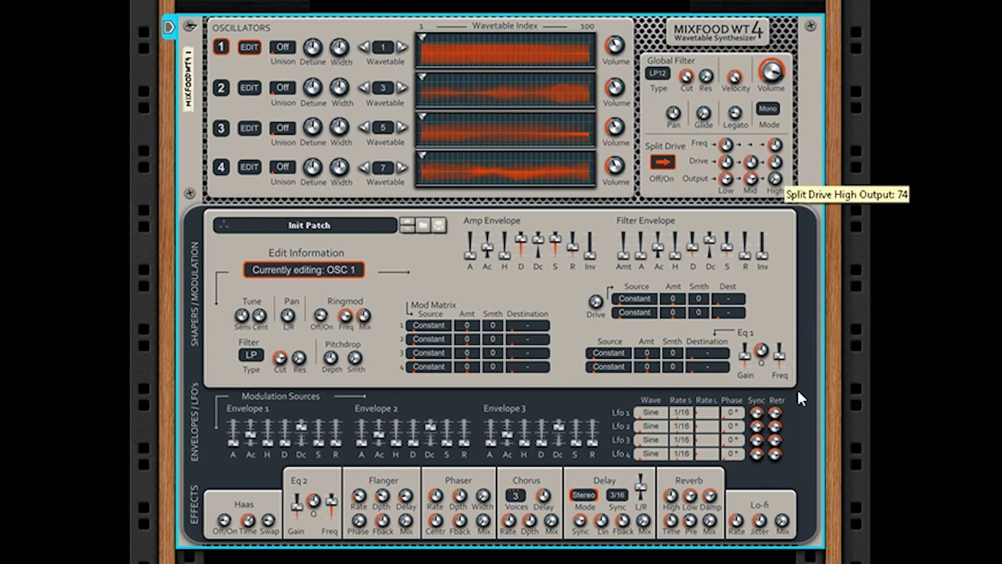
{"action": "left_click_drag", "start_coordinate": [750, 178], "coordinate": [753, 437]}
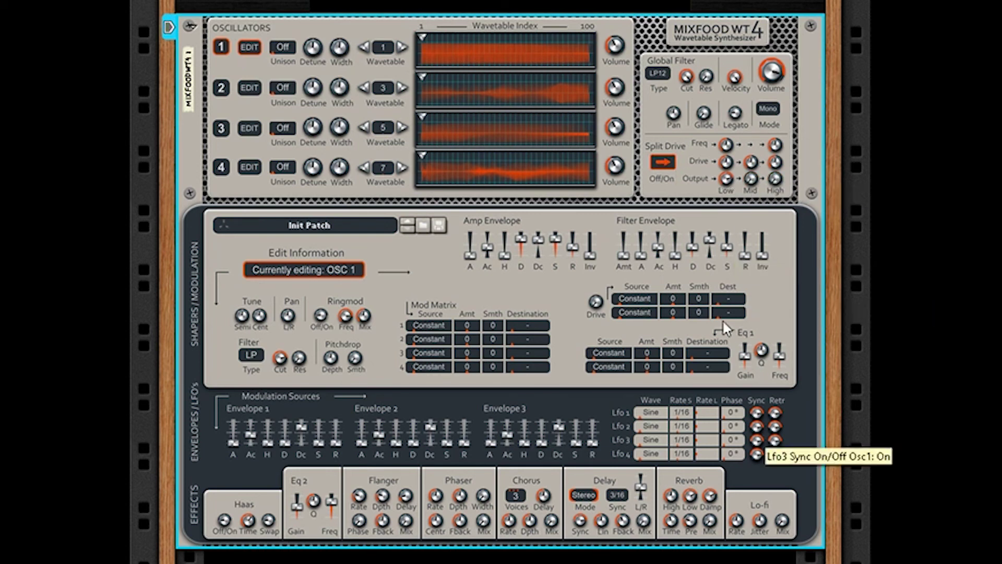
{"action": "left_click_drag", "start_coordinate": [726, 179], "coordinate": [726, 402]}
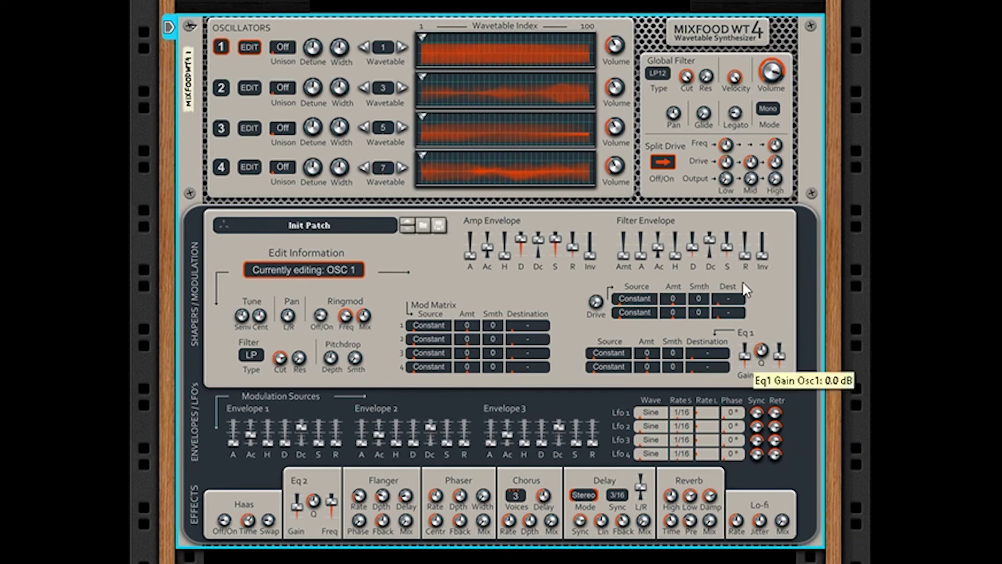
{"action": "left_click_drag", "start_coordinate": [776, 183], "coordinate": [792, 77]}
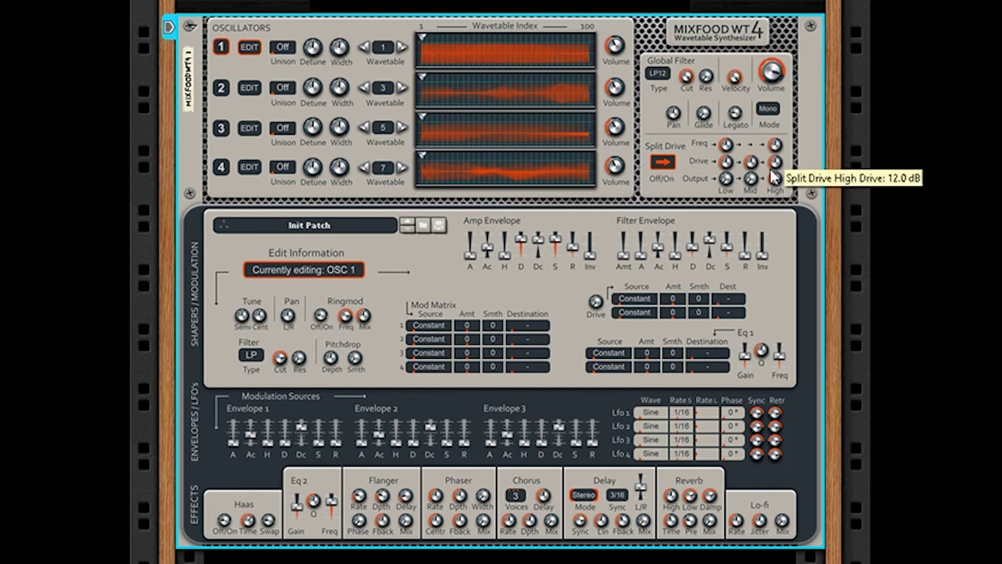
Adjust the Split Drive high band's drive, crossover frequency and output level
{"action": "left_click_drag", "start_coordinate": [776, 161], "coordinate": [775, 32]}
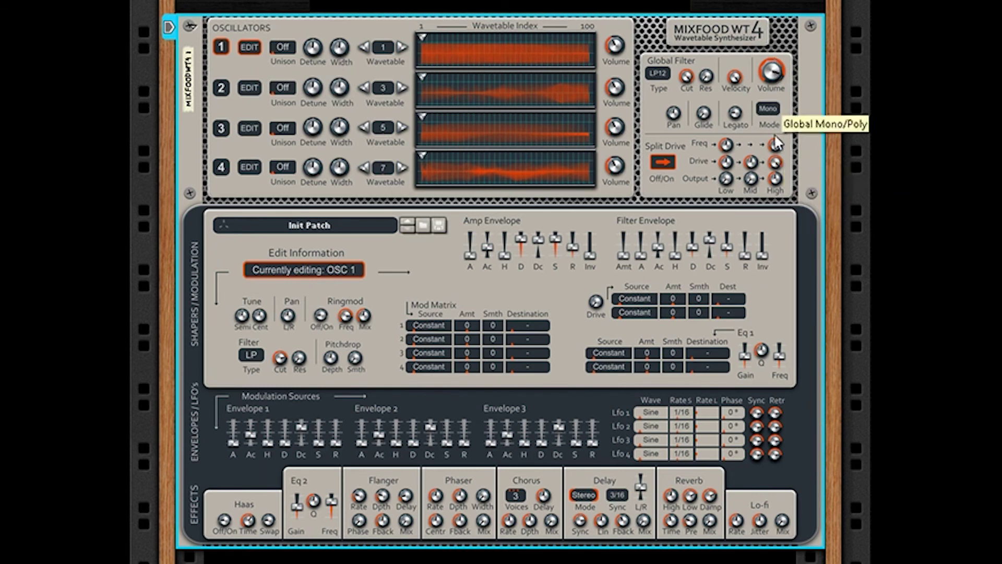
{"action": "left_click_drag", "start_coordinate": [777, 137], "coordinate": [764, 69]}
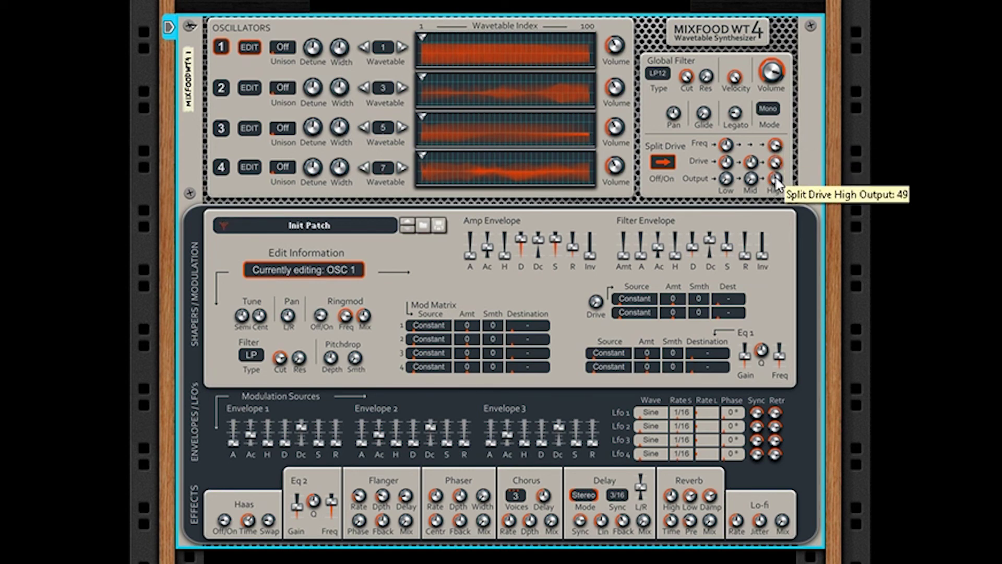
{"action": "left_click_drag", "start_coordinate": [777, 180], "coordinate": [775, 80]}
Adjust the Split Drive mid band's output and drive and the low band's output, and compare the sound with Split Drive off and on
{"action": "left_click_drag", "start_coordinate": [750, 182], "coordinate": [751, 49]}
{"action": "left_click_drag", "start_coordinate": [752, 163], "coordinate": [754, 187]}
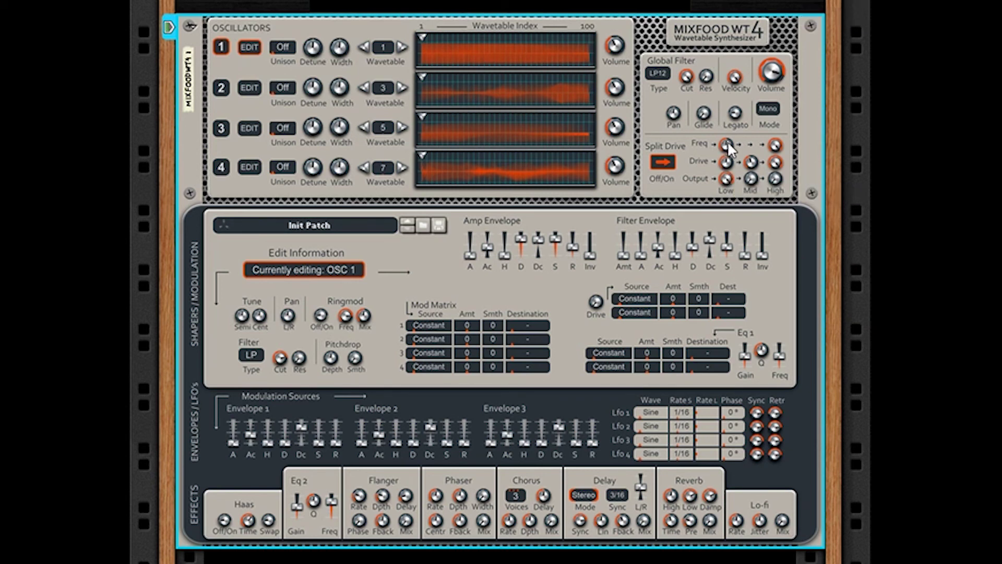
{"action": "left_click_drag", "start_coordinate": [727, 177], "coordinate": [741, 223]}
{"action": "left_click", "coordinate": [662, 162]}
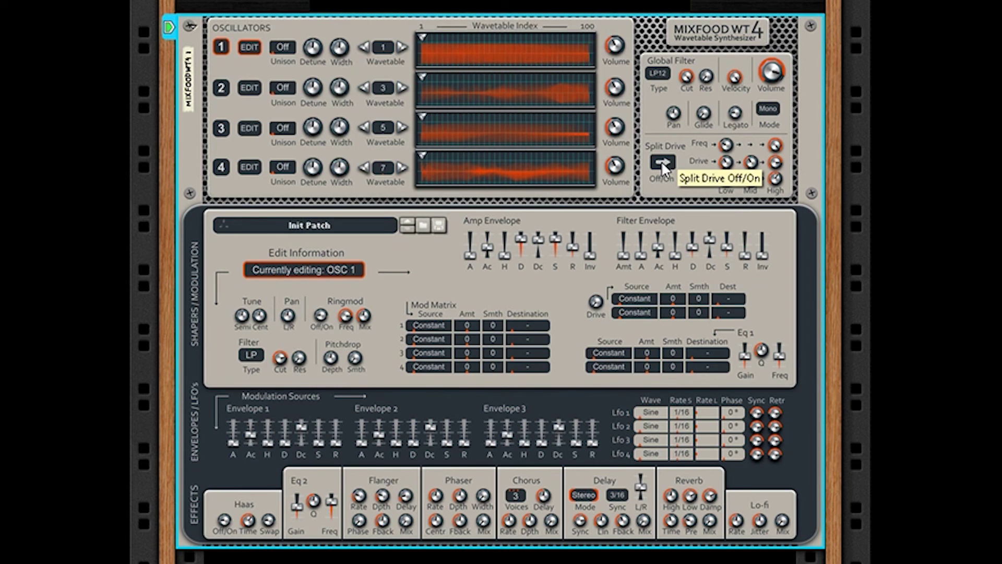
{"action": "left_click", "coordinate": [662, 161]}
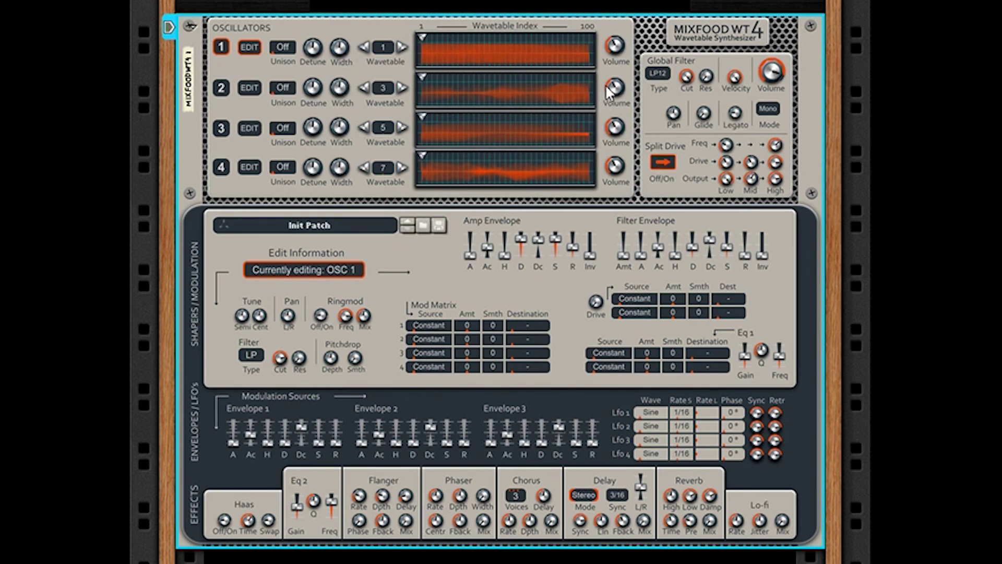
Restore the Init Patch's default settings, with the voice mode at Poly and Split Drive off
{"action": "right_click", "coordinate": [441, 264]}
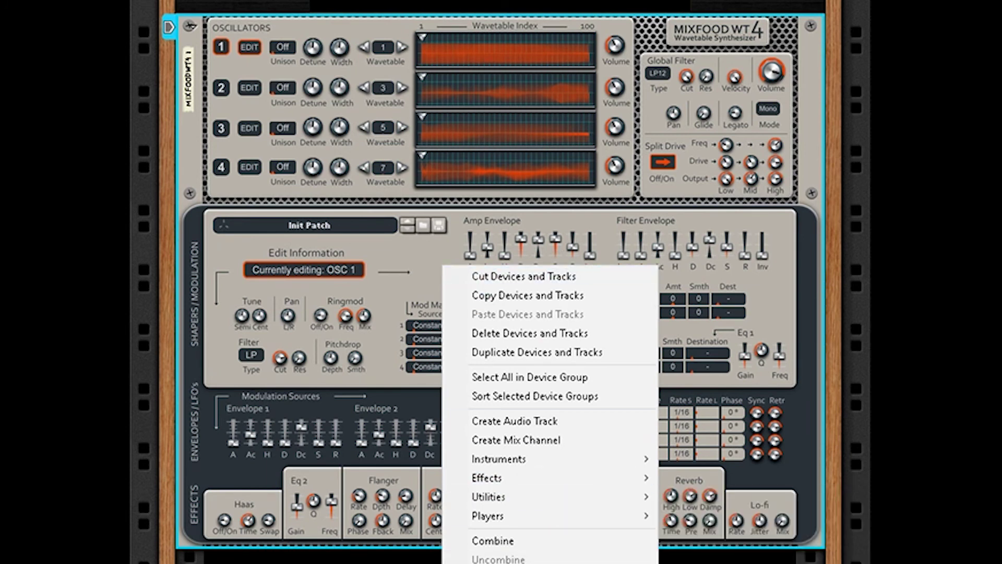
{"action": "key", "text": "Escape"}
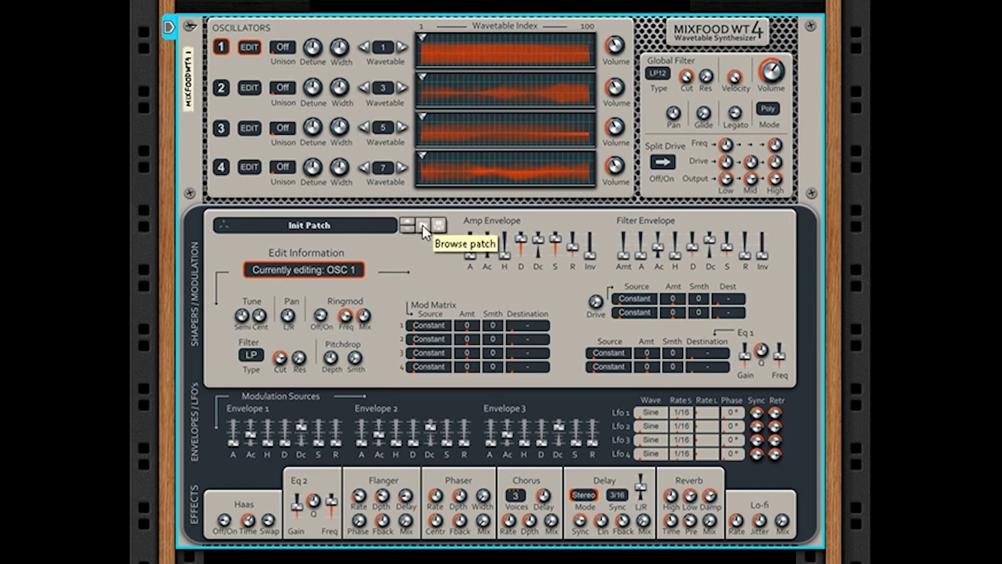
Switch the edit section to oscillators 2 and 3 and back to oscillator 1
{"action": "left_click", "coordinate": [318, 268]}
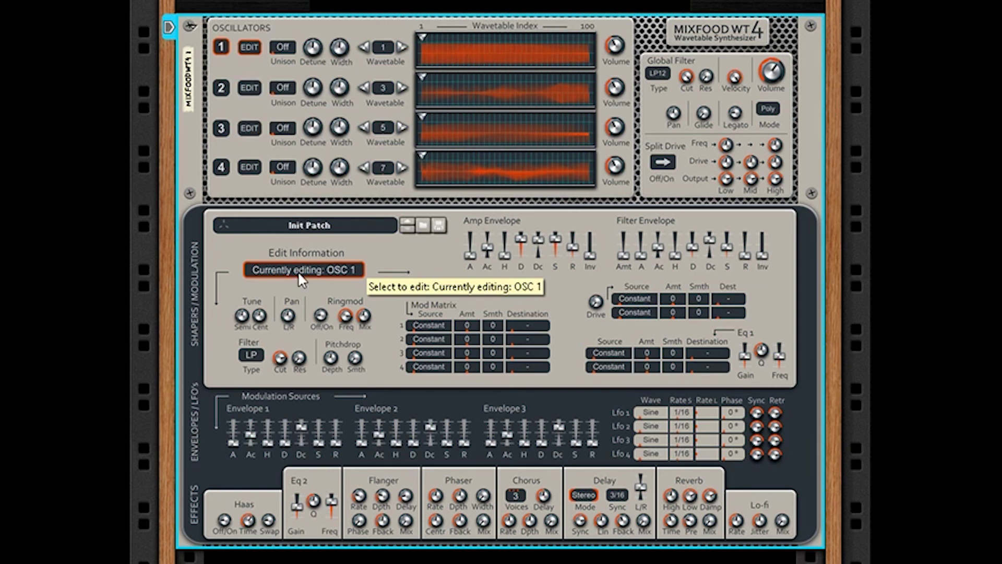
{"action": "left_click", "coordinate": [245, 87]}
{"action": "left_click", "coordinate": [250, 128]}
{"action": "left_click", "coordinate": [248, 48]}
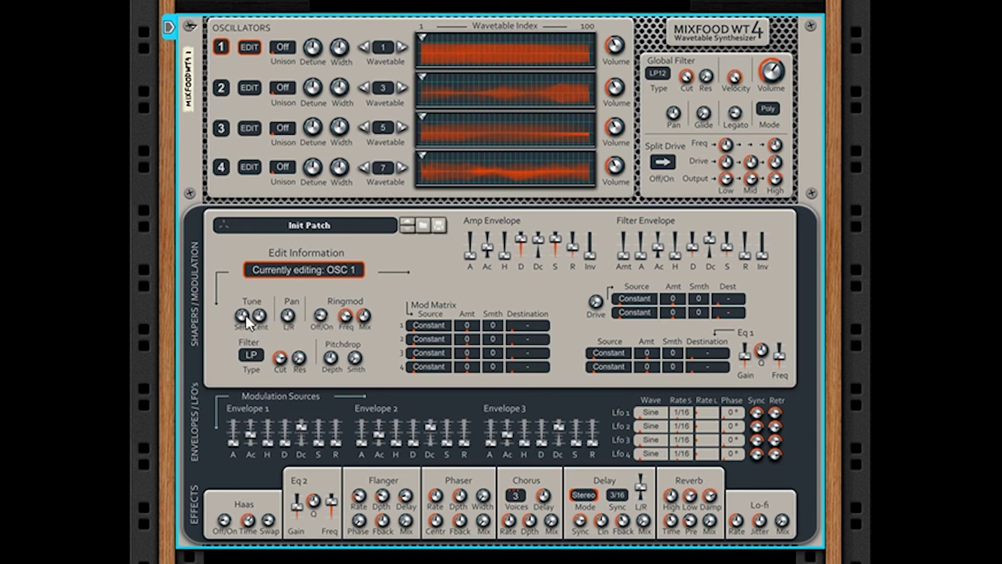
Try oscillator 1's ring modulator with adjusted knob settings and switch it off again
{"action": "left_click", "coordinate": [320, 320]}
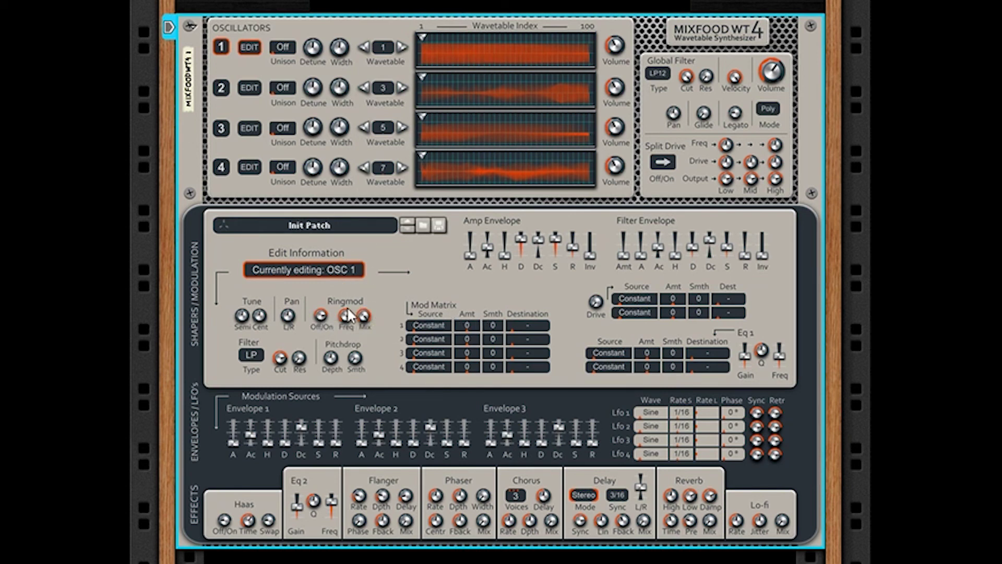
{"action": "left_click_drag", "start_coordinate": [357, 329], "coordinate": [349, 364]}
{"action": "left_click", "coordinate": [321, 315]}
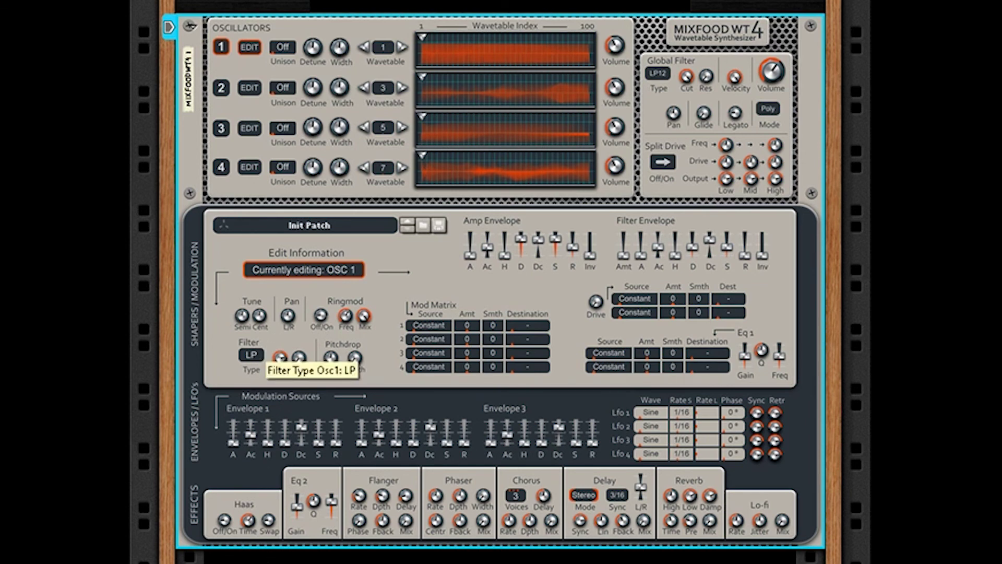
Cycle through oscillator 1's filter types and sweep the cutoff of the LP filter
{"action": "left_click", "coordinate": [251, 355]}
{"action": "left_click", "coordinate": [251, 355]}
{"action": "left_click_drag", "start_coordinate": [251, 355], "coordinate": [277, 497]}
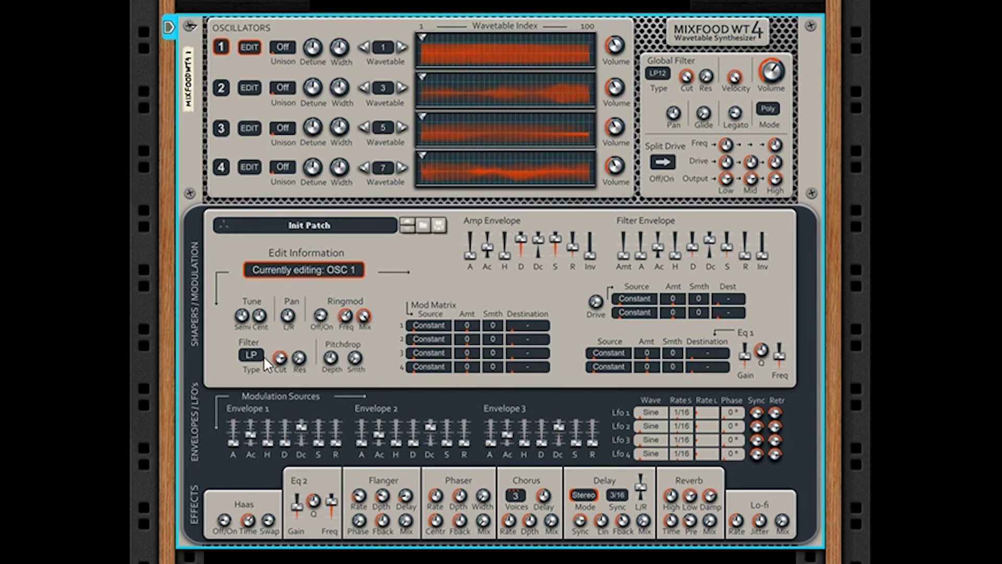
{"action": "left_click_drag", "start_coordinate": [280, 358], "coordinate": [275, 227]}
Try oscillator 1's filter as BP and HP with cutoff sweeps, and return the filter type to LP
{"action": "left_click_drag", "start_coordinate": [256, 356], "coordinate": [230, 209]}
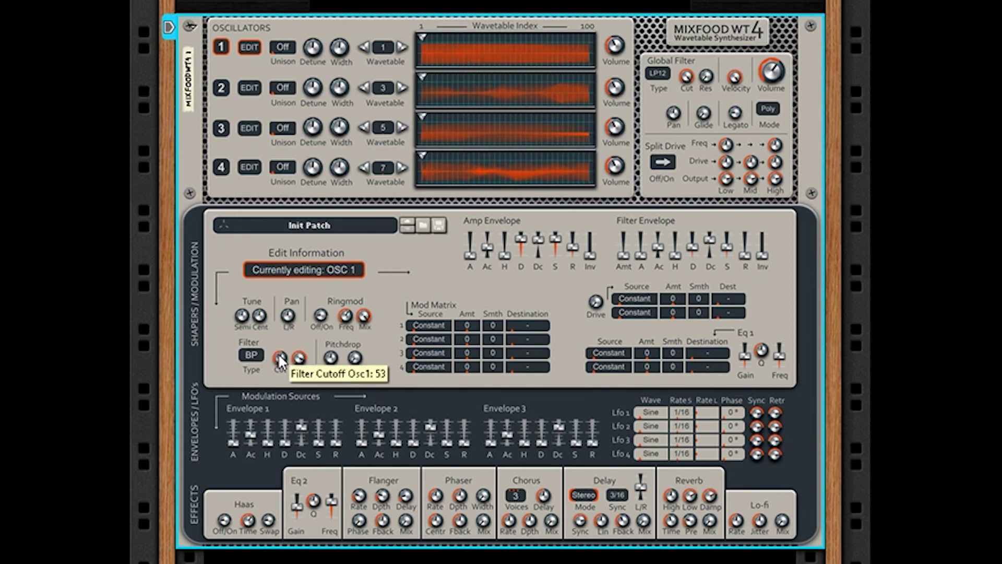
{"action": "mouse_move", "coordinate": [278, 355]}
{"action": "left_mouse_down"}
{"action": "mouse_move", "coordinate": [289, 386]}
{"action": "mouse_move", "coordinate": [290, 352]}
{"action": "left_mouse_up"}
{"action": "left_click_drag", "start_coordinate": [279, 268], "coordinate": [304, 327]}
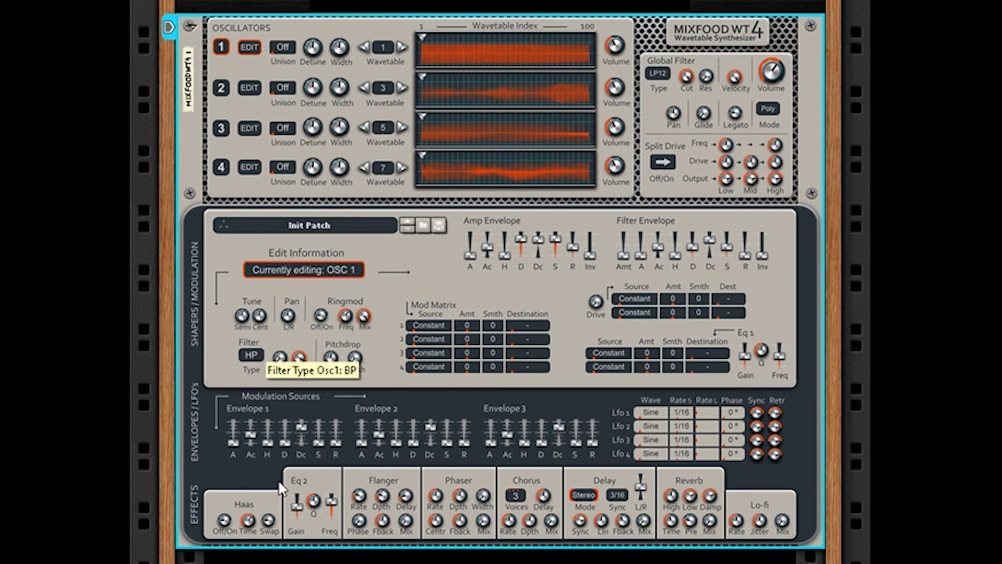
{"action": "left_click", "coordinate": [262, 356]}
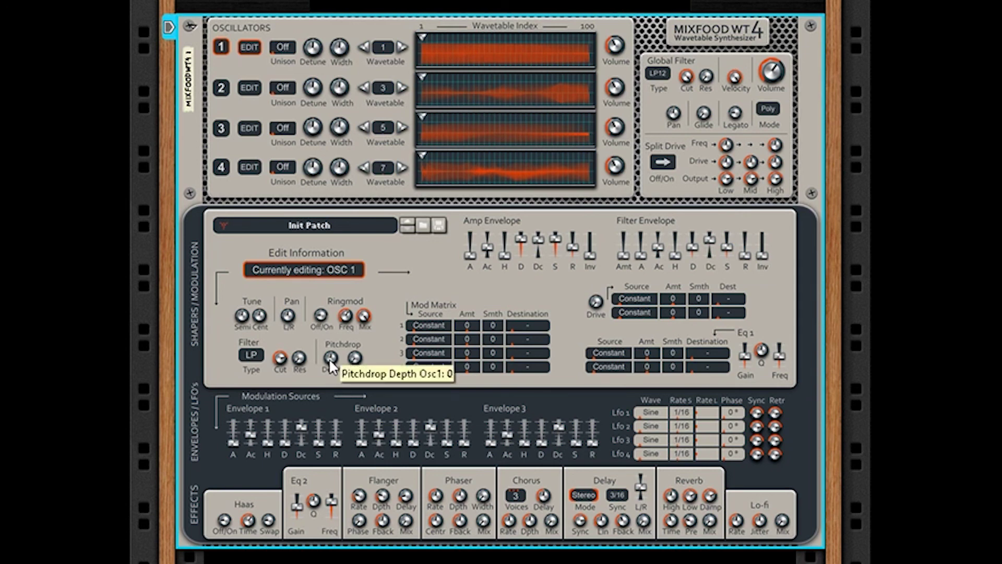
Raise oscillator 1's pitchdrop depth and try different pitchdrop depth and smoothing amounts
{"action": "left_click_drag", "start_coordinate": [330, 360], "coordinate": [331, 86]}
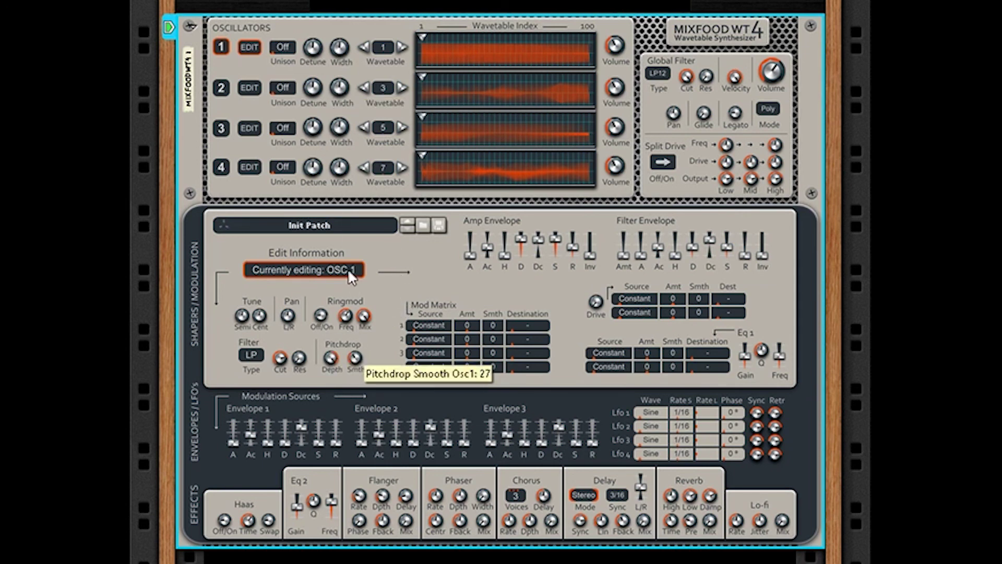
{"action": "left_click_drag", "start_coordinate": [346, 241], "coordinate": [406, 243]}
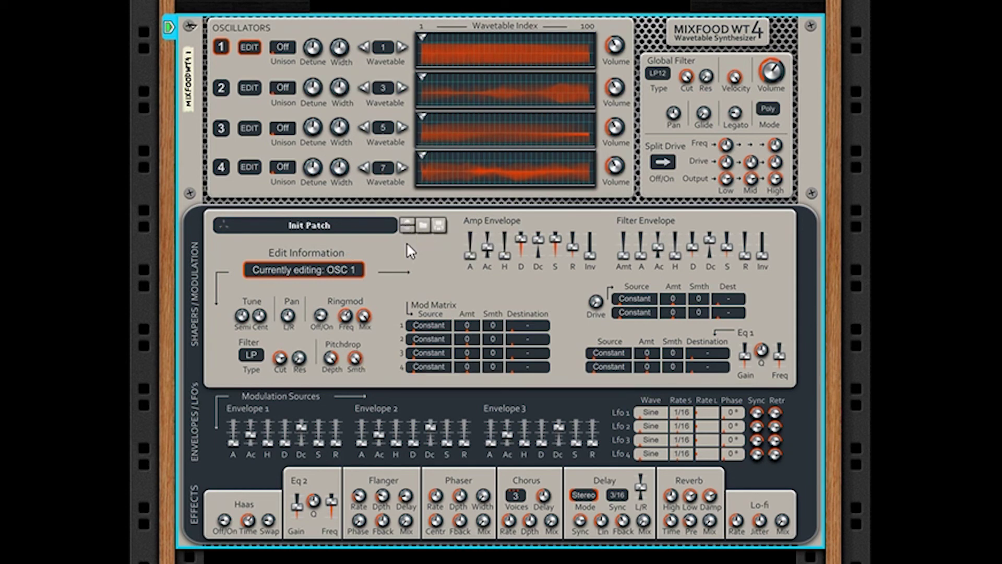
{"action": "left_click_drag", "start_coordinate": [344, 358], "coordinate": [368, 418]}
{"action": "left_click_drag", "start_coordinate": [353, 358], "coordinate": [385, 440]}
{"action": "left_click_drag", "start_coordinate": [328, 365], "coordinate": [329, 412]}
{"action": "left_click_drag", "start_coordinate": [334, 360], "coordinate": [323, 338]}
Turn oscillator 1's amp envelope inversion on and back off
{"action": "left_click", "coordinate": [591, 255]}
{"action": "left_click_drag", "start_coordinate": [573, 36], "coordinate": [601, 358]}
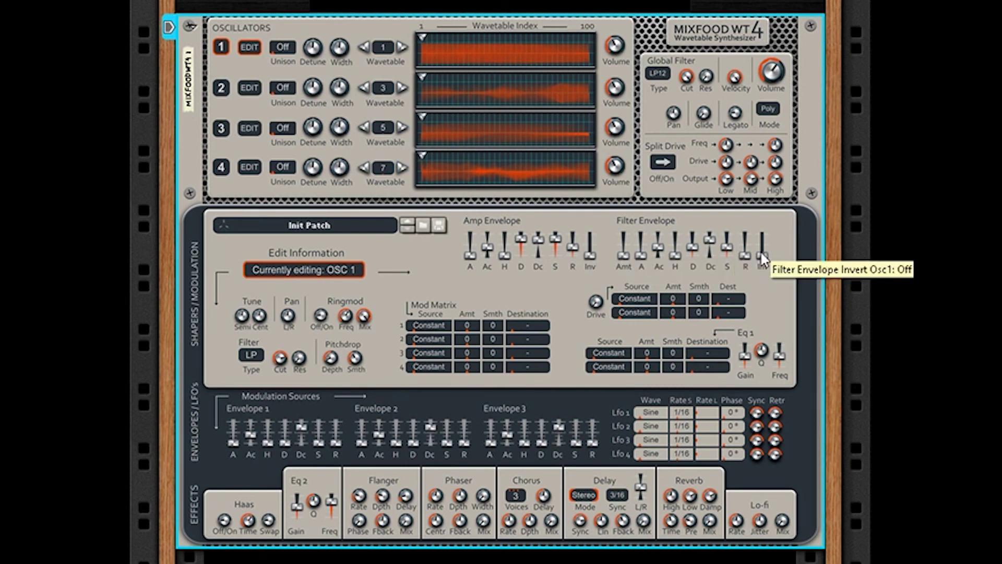
Raise the amount, hold and release of oscillator 1's filter envelope and turn on its inversion
{"action": "left_click_drag", "start_coordinate": [623, 250], "coordinate": [649, 218]}
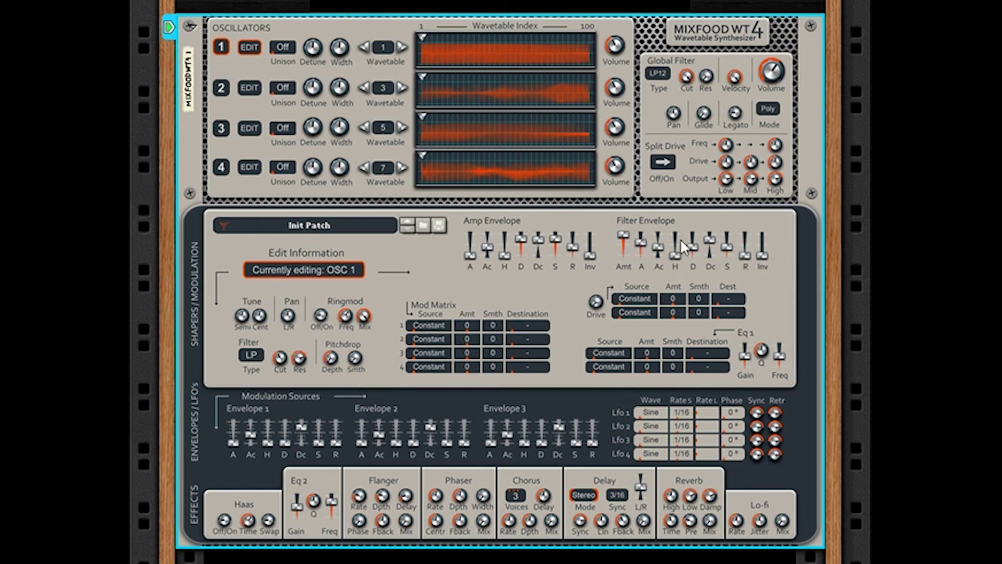
{"action": "left_click_drag", "start_coordinate": [677, 252], "coordinate": [672, 197]}
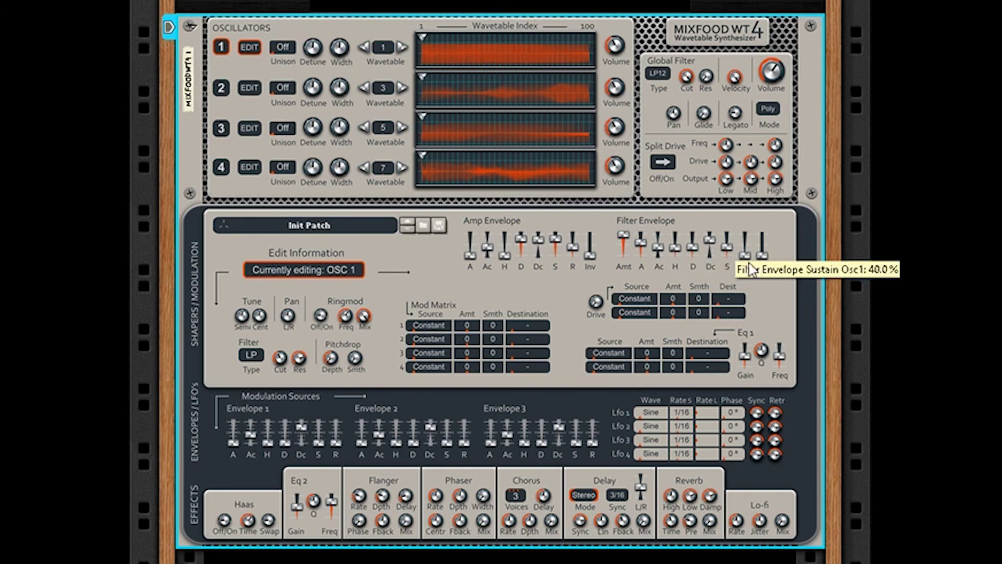
{"action": "left_click_drag", "start_coordinate": [748, 256], "coordinate": [738, 180]}
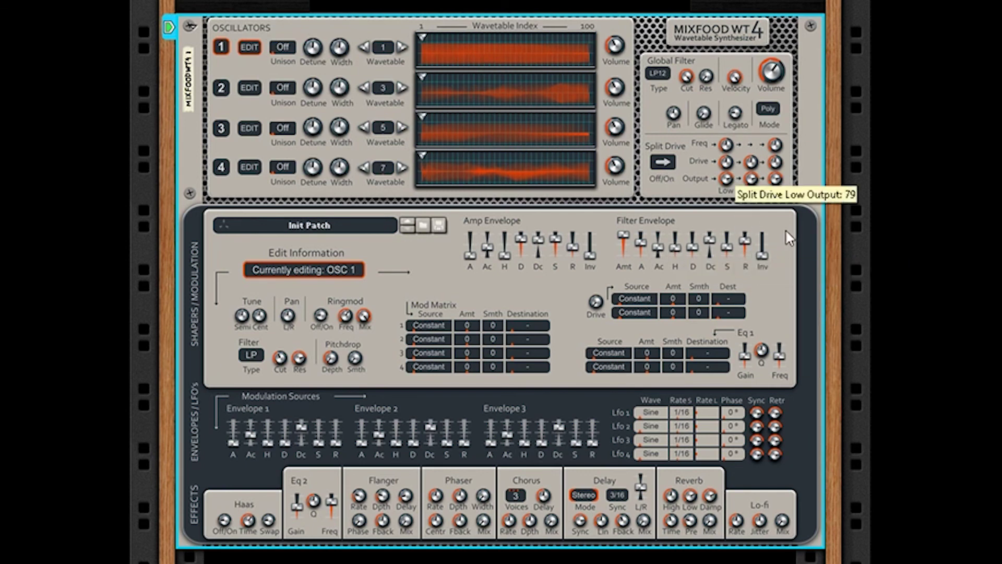
{"action": "left_click", "coordinate": [762, 251]}
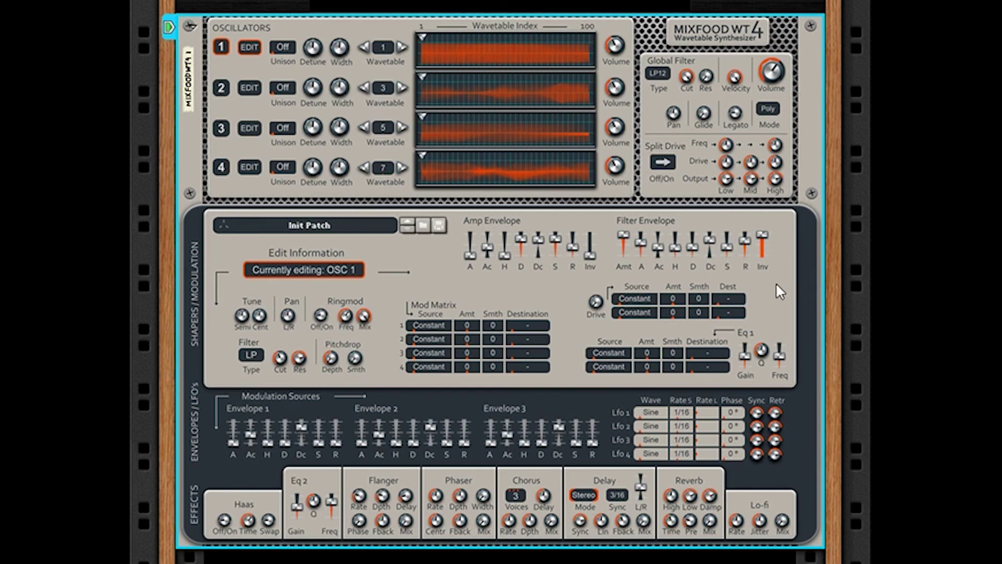
{"action": "left_click_drag", "start_coordinate": [777, 284], "coordinate": [786, 332]}
{"action": "left_click", "coordinate": [761, 255]}
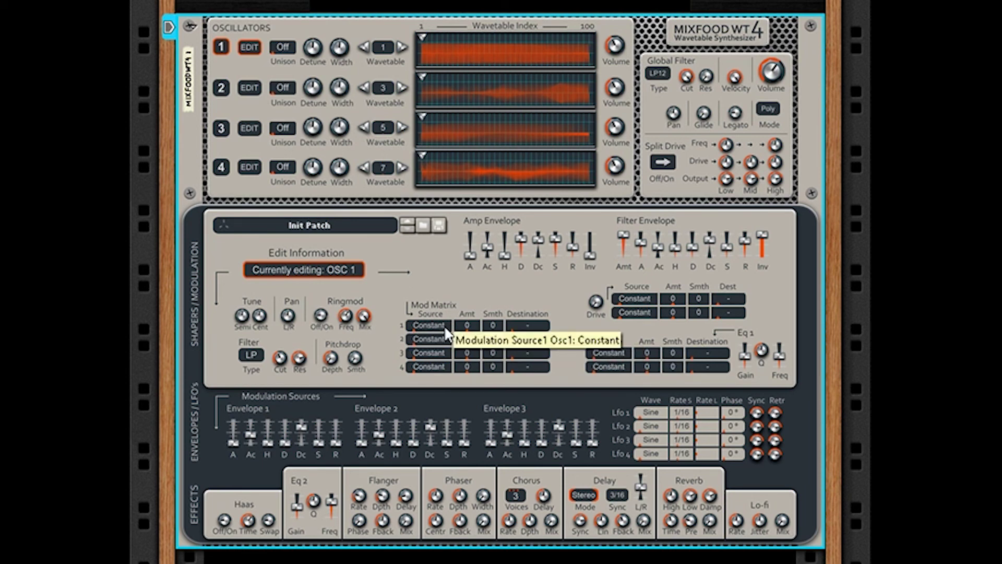
Run the first mod matrix slot's source to Aftertouch and amount to -100, try its smoothing and destination, and return all four to their defaults
{"action": "left_click_drag", "start_coordinate": [445, 326], "coordinate": [436, 98]}
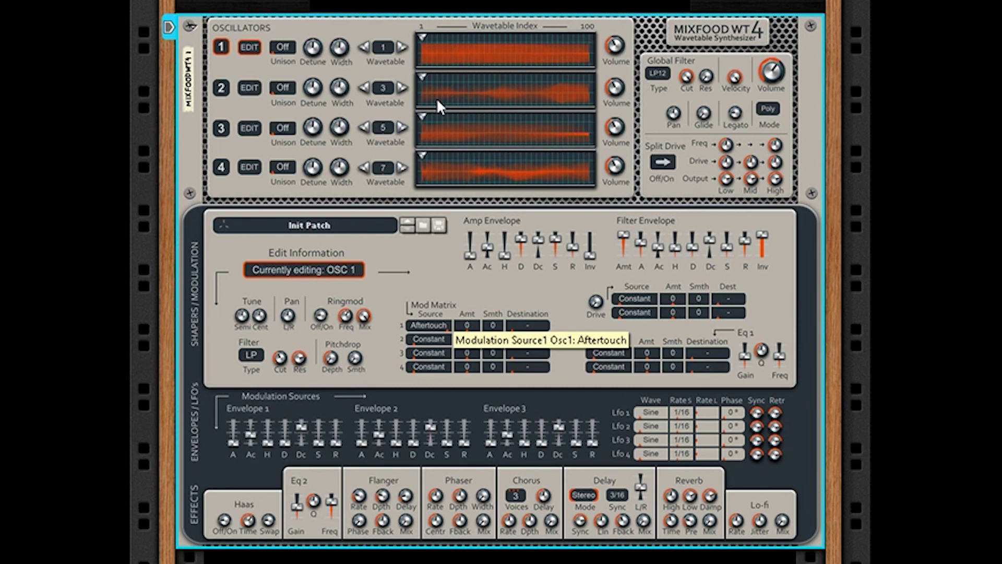
{"action": "left_click_drag", "start_coordinate": [436, 98], "coordinate": [471, 530]}
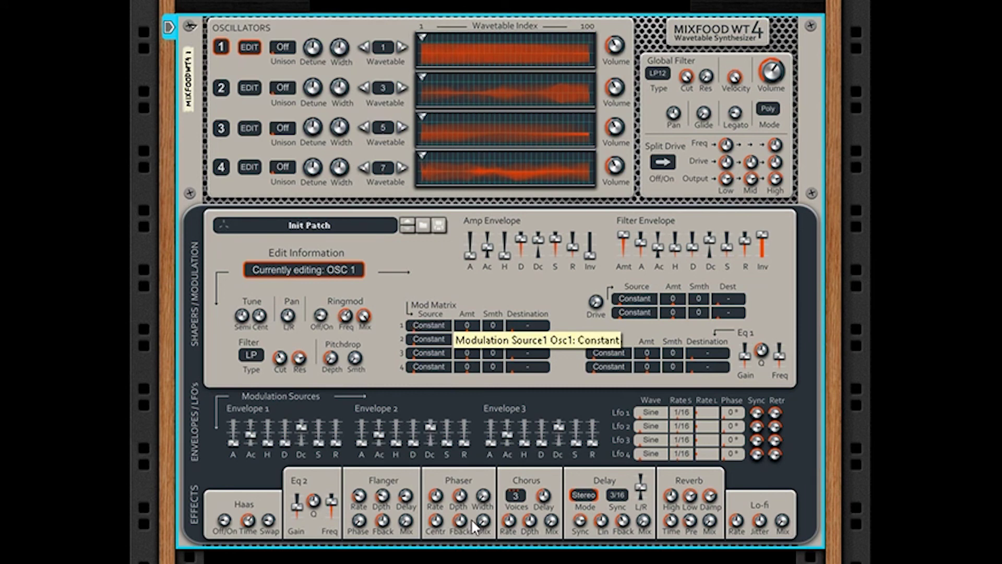
{"action": "left_click_drag", "start_coordinate": [475, 325], "coordinate": [449, 24]}
{"action": "left_click_drag", "start_coordinate": [470, 149], "coordinate": [473, 561]}
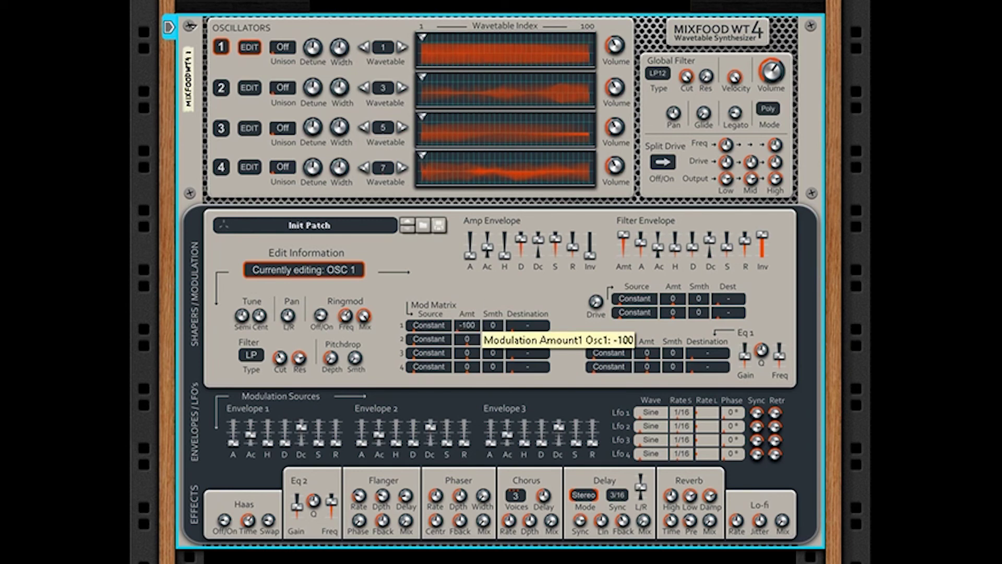
{"action": "left_click", "coordinate": [469, 327], "text": "ctrl"}
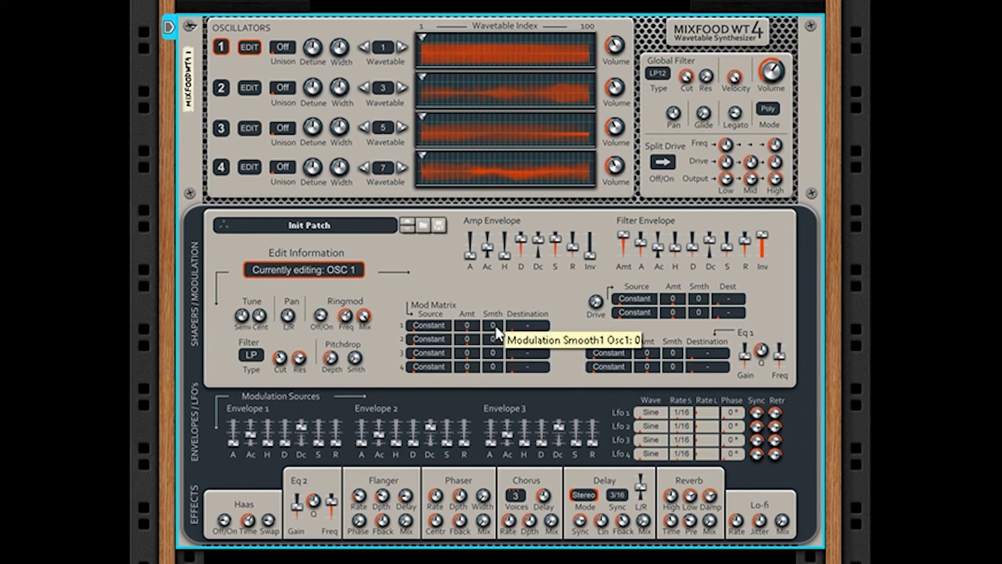
{"action": "left_click_drag", "start_coordinate": [495, 321], "coordinate": [527, 388]}
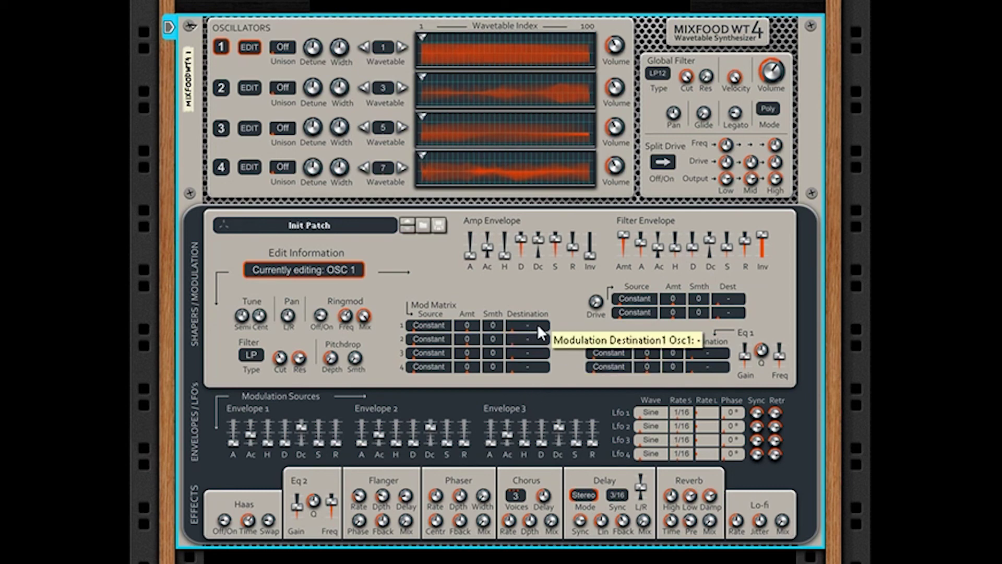
{"action": "left_click_drag", "start_coordinate": [540, 313], "coordinate": [545, 381]}
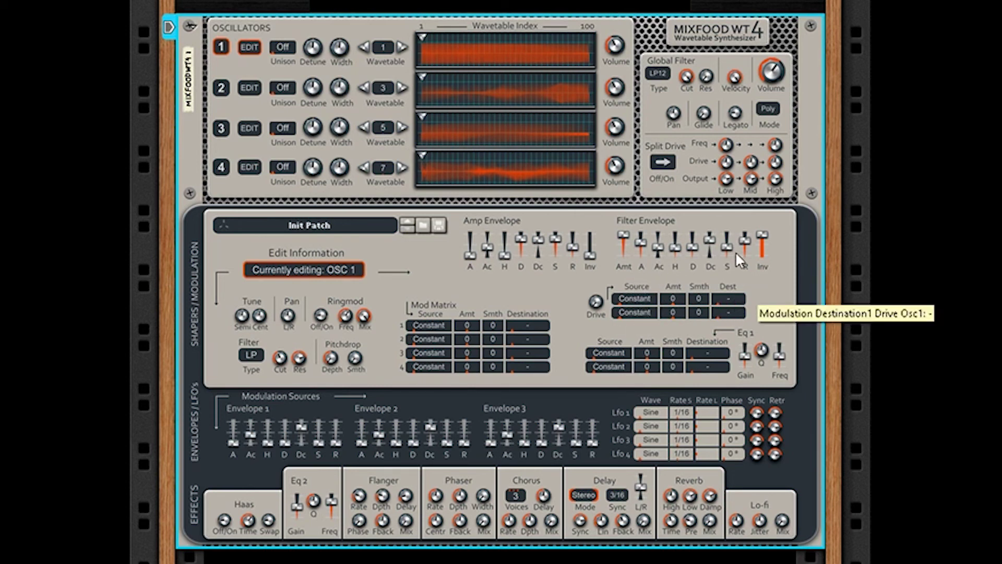
Set the destination of both drive modulation slots to Drive and raise oscillator 1's drive
{"action": "left_click", "coordinate": [726, 297]}
{"action": "left_click", "coordinate": [739, 309]}
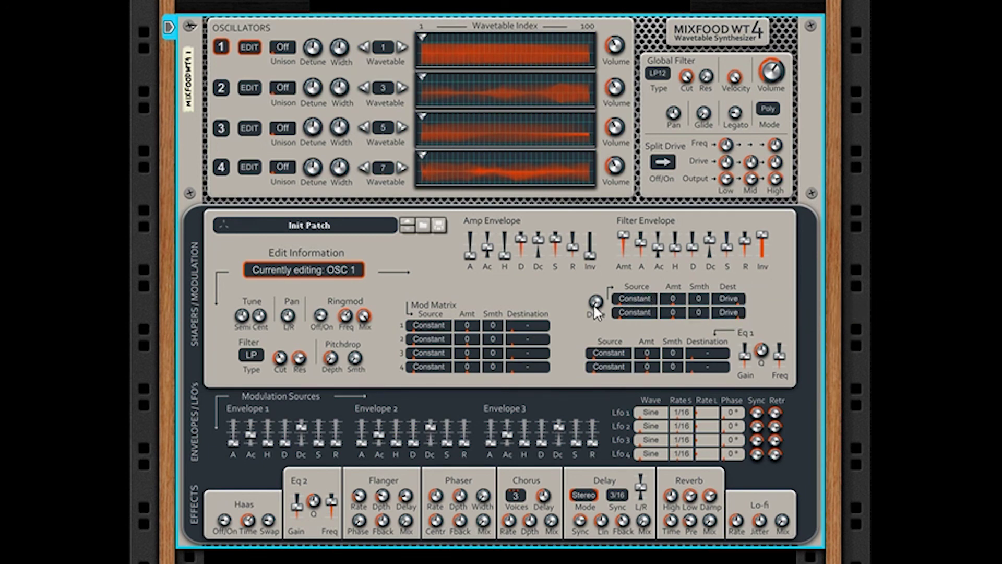
{"action": "left_click_drag", "start_coordinate": [596, 311], "coordinate": [578, 167]}
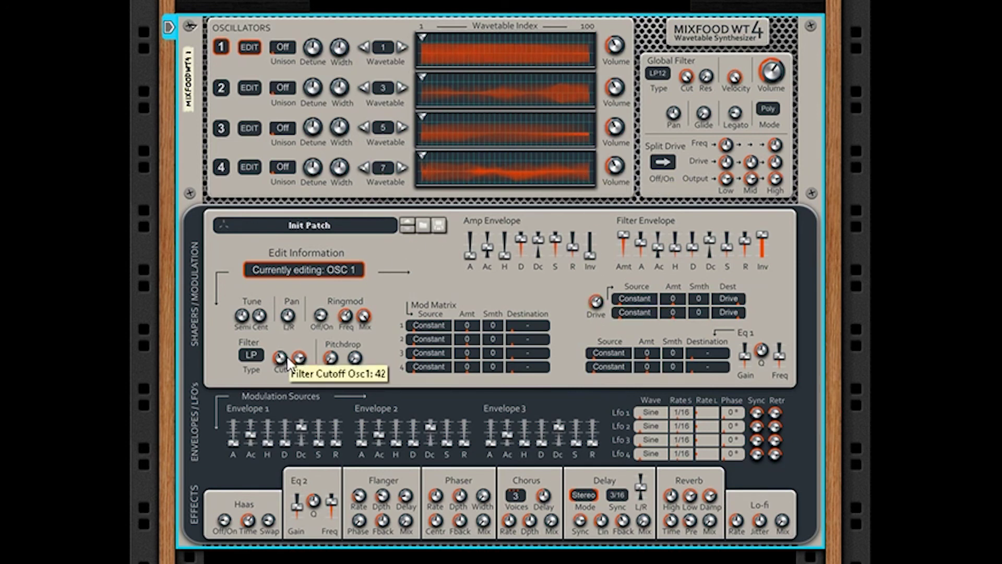
Raise oscillator 1's filter cutoff and lower its filter envelope amount
{"action": "left_click_drag", "start_coordinate": [280, 358], "coordinate": [321, 289]}
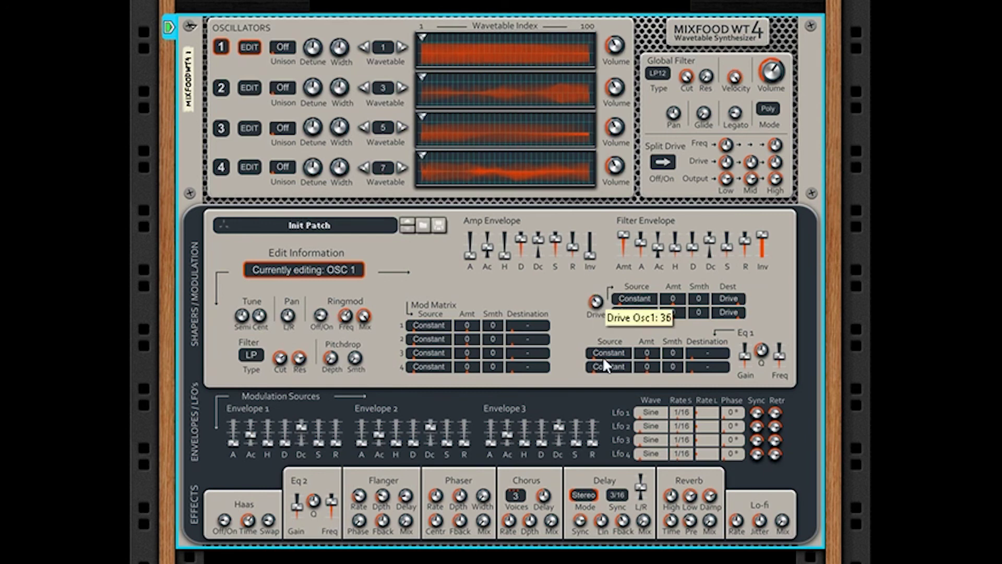
{"action": "left_click_drag", "start_coordinate": [623, 235], "coordinate": [619, 261]}
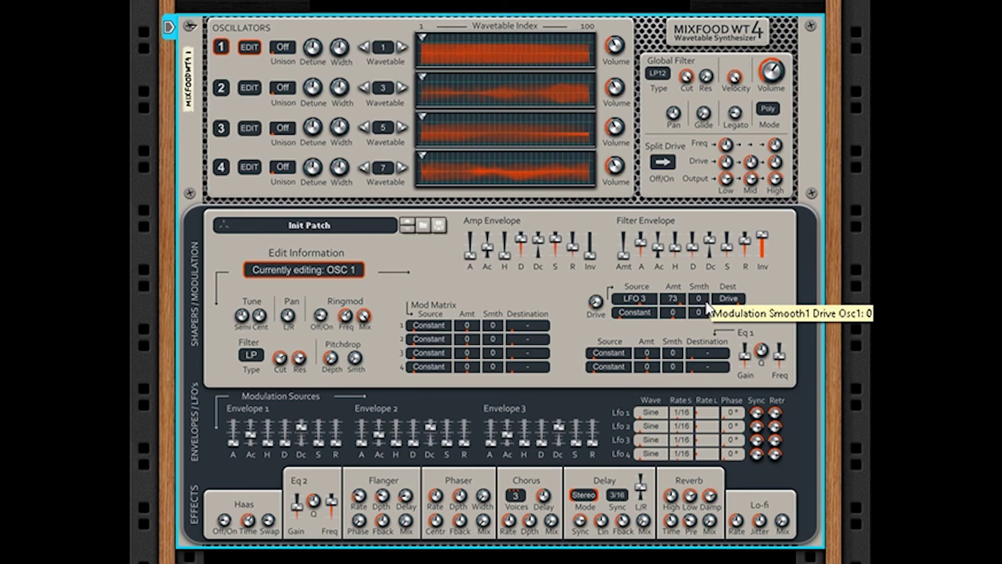
Set the LFO 3 drive modulation slot's amount to -9 and smoothing to 48, and clear its destination
{"action": "left_click_drag", "start_coordinate": [709, 309], "coordinate": [686, 179]}
{"action": "left_click_drag", "start_coordinate": [705, 314], "coordinate": [706, 341]}
{"action": "left_click_drag", "start_coordinate": [700, 268], "coordinate": [700, 260]}
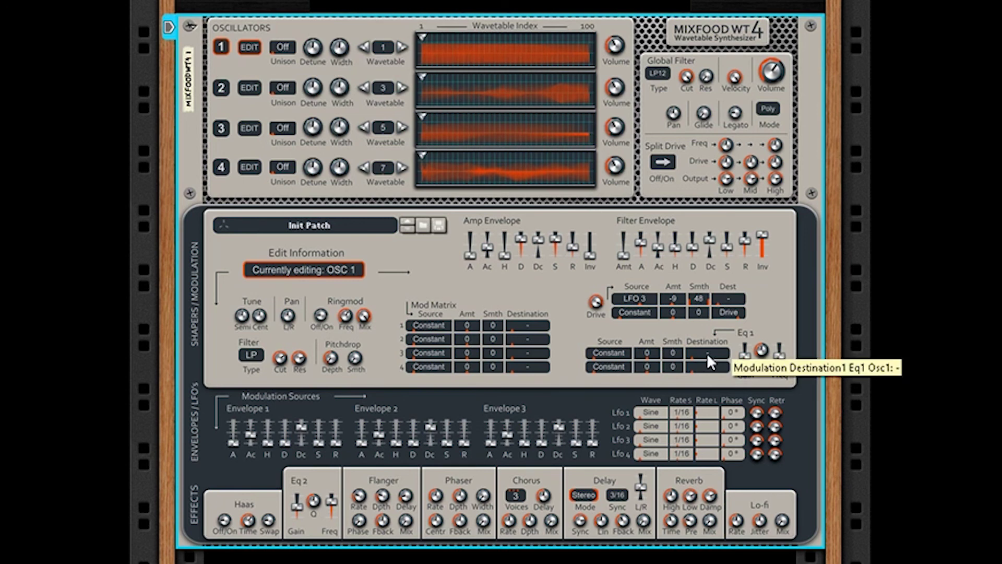
Set the first Eq 1 modulation slot's source to Aftertouch and run through its destination options
{"action": "left_click_drag", "start_coordinate": [613, 350], "coordinate": [634, 74]}
{"action": "left_click_drag", "start_coordinate": [710, 349], "coordinate": [731, 261]}
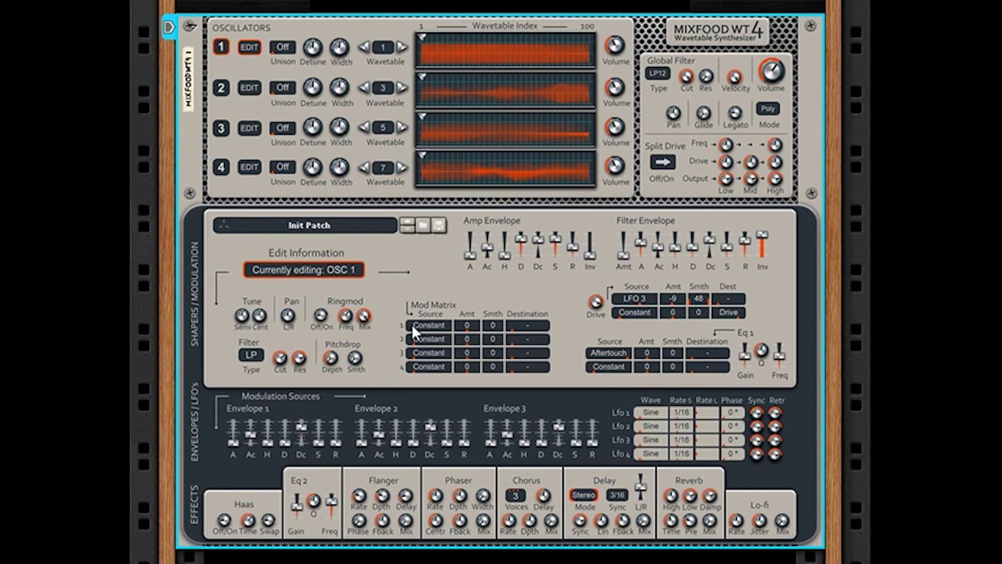
{"action": "left_click_drag", "start_coordinate": [527, 325], "coordinate": [553, 313]}
{"action": "mouse_move", "coordinate": [527, 237]}
{"action": "left_click_drag", "start_coordinate": [396, 425], "coordinate": [396, 442]}
{"action": "left_click_drag", "start_coordinate": [430, 324], "coordinate": [449, 423]}
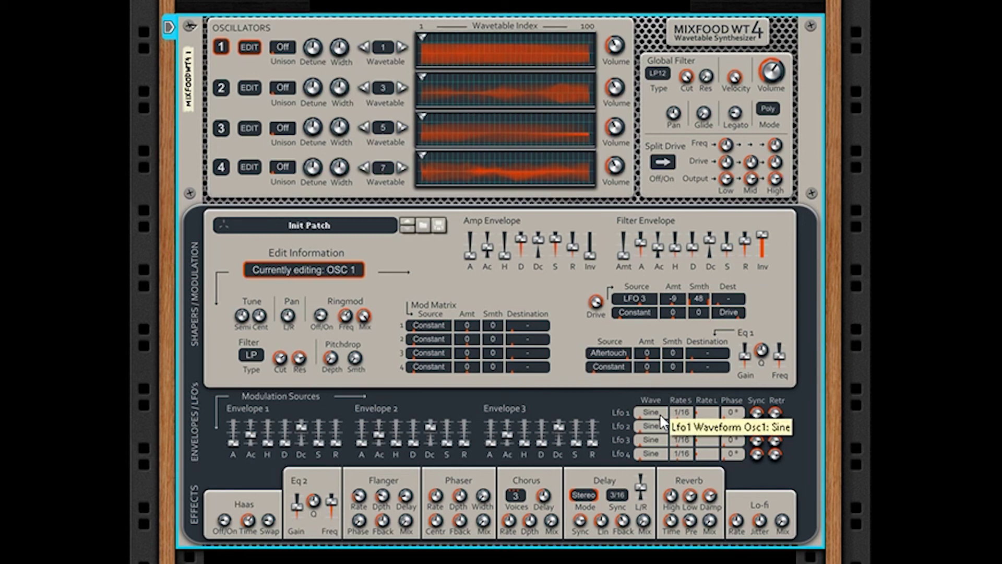
Set LFO 1's waveform to Triangle and adjust its rate and phase
{"action": "left_click_drag", "start_coordinate": [658, 410], "coordinate": [621, 141]}
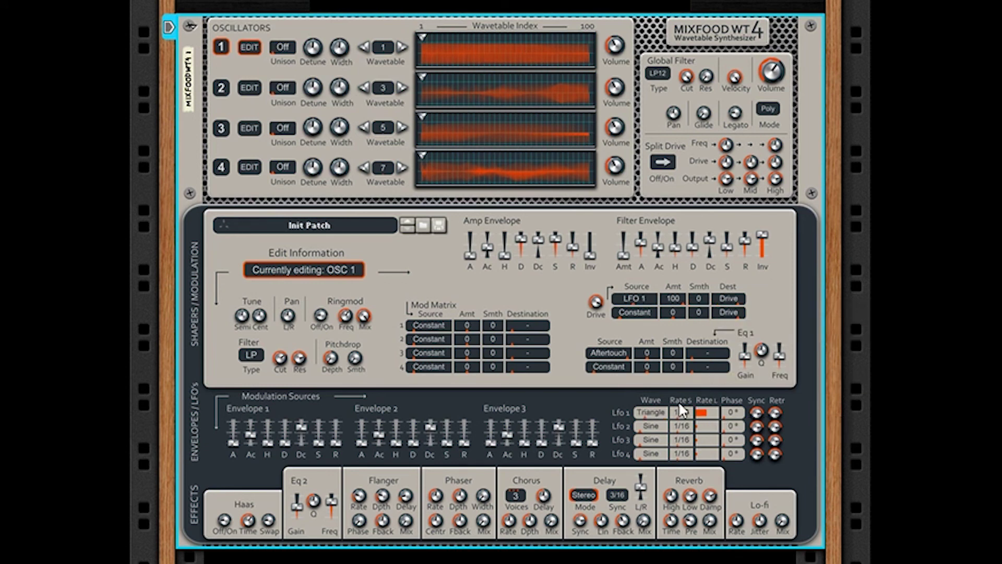
{"action": "left_click_drag", "start_coordinate": [665, 412], "coordinate": [632, 207]}
{"action": "mouse_move", "coordinate": [737, 411]}
{"action": "left_mouse_down"}
{"action": "mouse_move", "coordinate": [734, 479]}
{"action": "mouse_move", "coordinate": [731, 397]}
{"action": "mouse_move", "coordinate": [735, 411]}
{"action": "left_mouse_up"}
Reset the synthesizer's controls to their initial settings
{"action": "right_click", "coordinate": [271, 504]}
{"action": "left_click", "coordinate": [427, 406]}
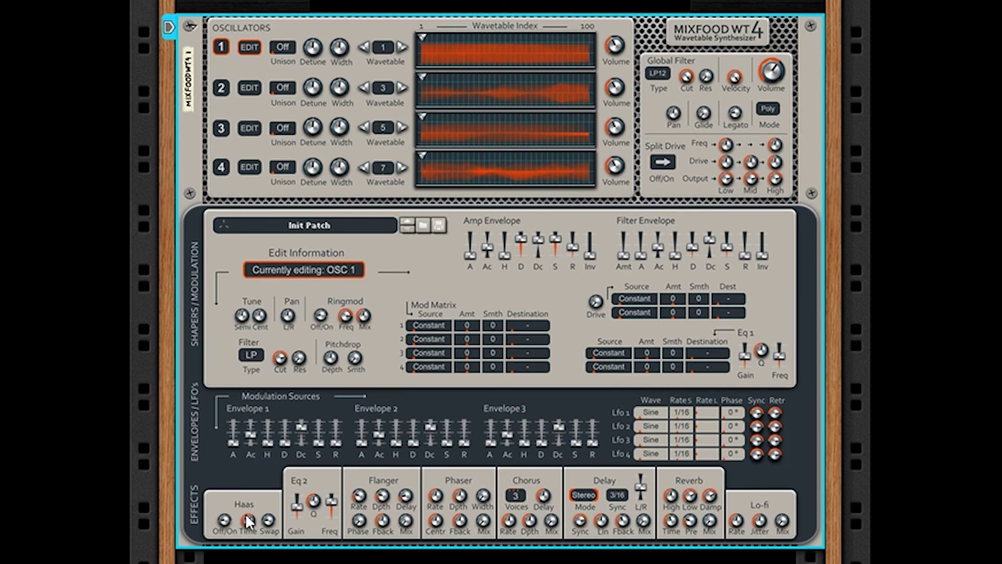
Switch on oscillator 1's Haas effect, enable Swap and raise its time, and switch the effect off
{"action": "mouse_move", "coordinate": [248, 521]}
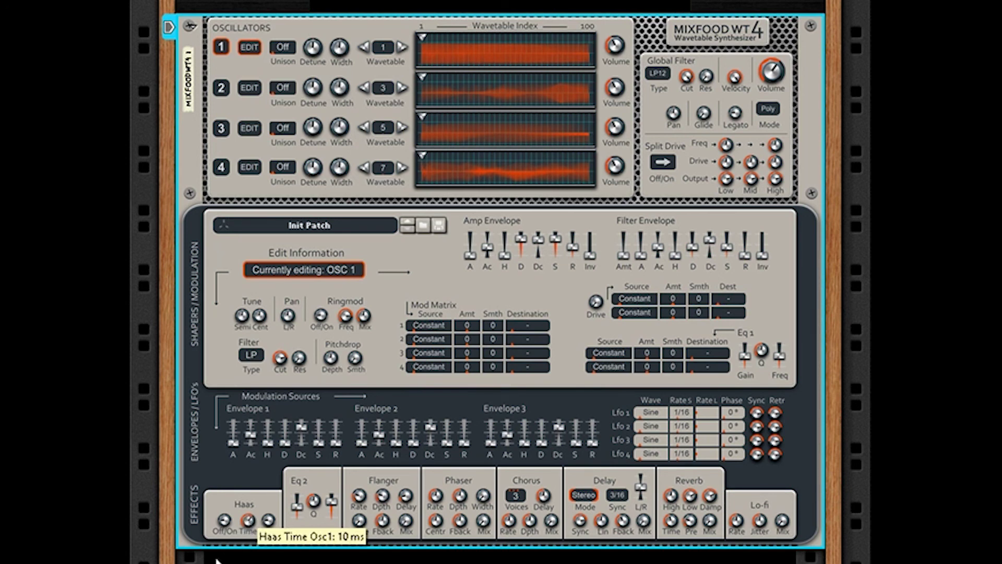
{"action": "left_click", "coordinate": [225, 521]}
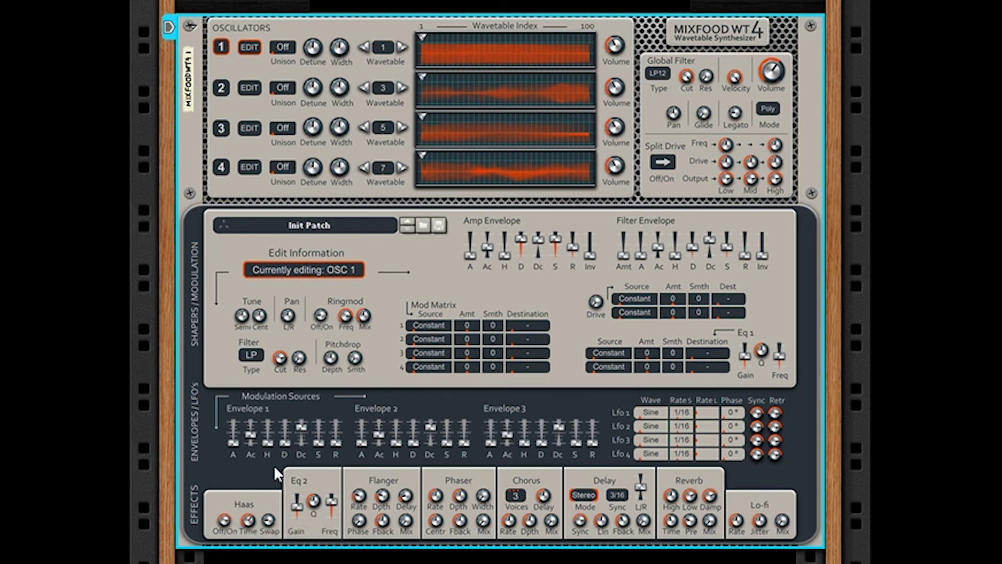
{"action": "left_click", "coordinate": [270, 522]}
{"action": "left_click_drag", "start_coordinate": [251, 519], "coordinate": [279, 480]}
{"action": "mouse_move", "coordinate": [248, 519]}
{"action": "mouse_move", "coordinate": [533, 332]}
{"action": "left_click", "coordinate": [224, 521]}
Sweep oscillator 1's Eq 2 frequency, set the Eq 2 gain to -3.6 dB and bring up the flanger mix
{"action": "mouse_move", "coordinate": [296, 492]}
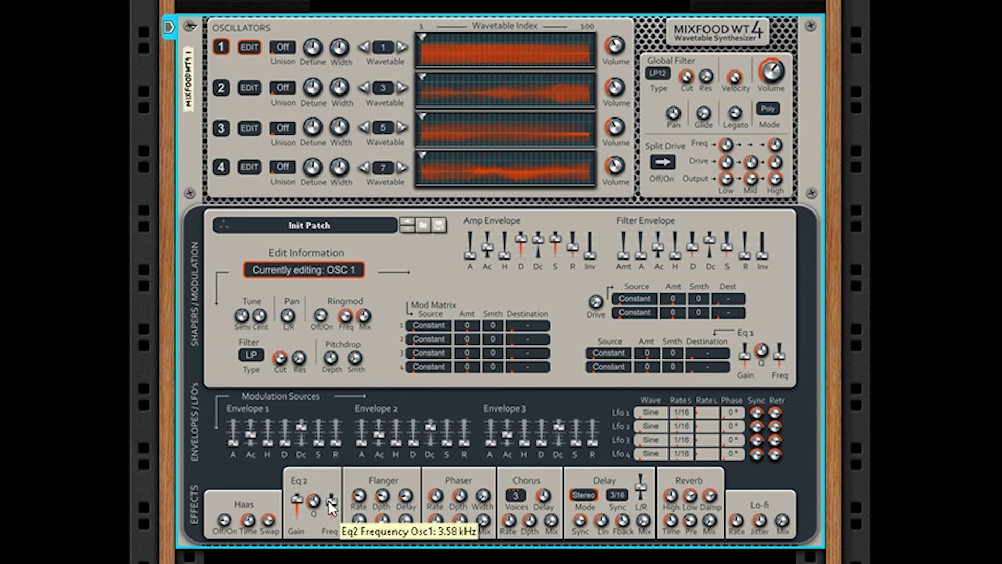
{"action": "left_click_drag", "start_coordinate": [332, 501], "coordinate": [311, 427]}
{"action": "left_click_drag", "start_coordinate": [331, 504], "coordinate": [324, 428]}
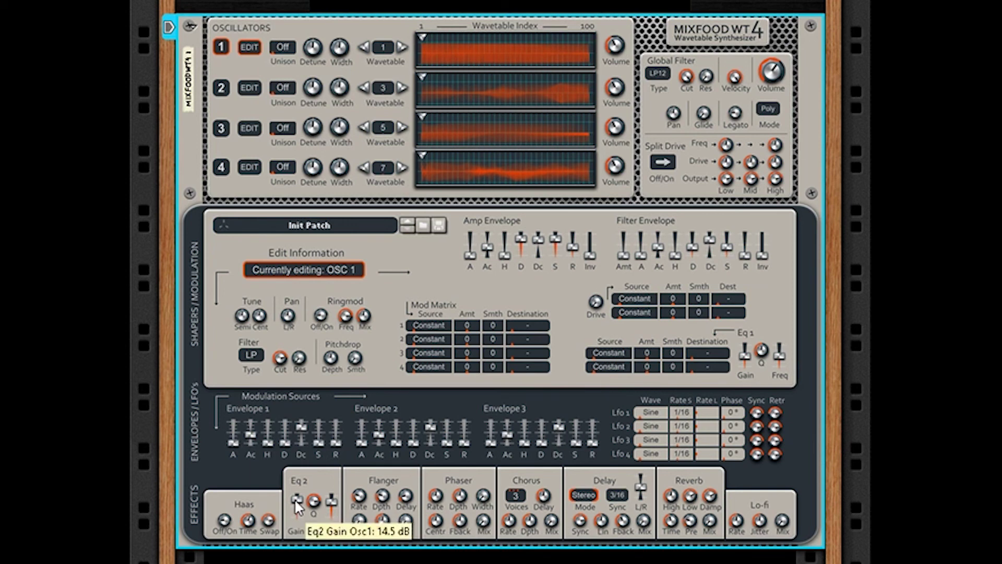
{"action": "left_click_drag", "start_coordinate": [296, 504], "coordinate": [297, 522]}
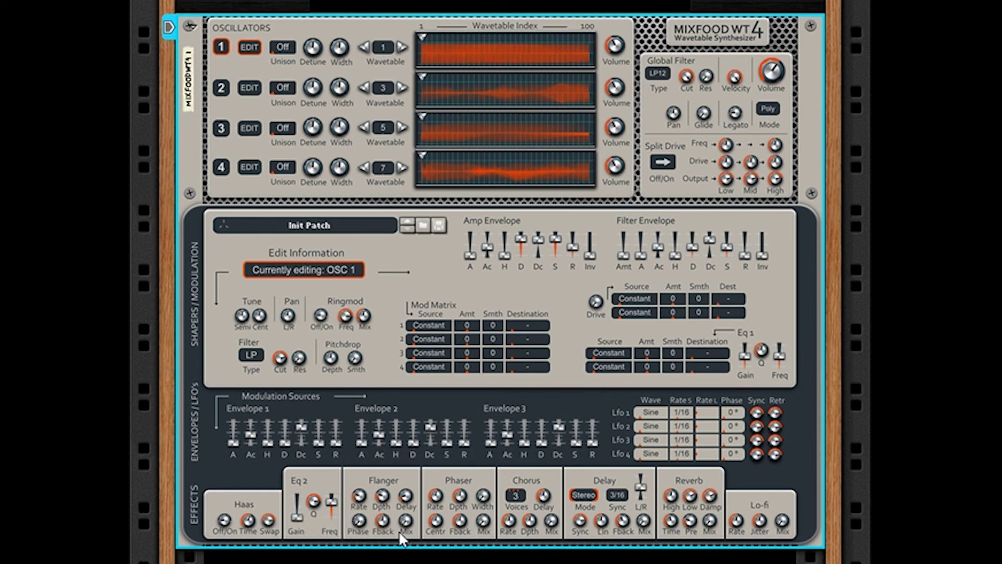
{"action": "left_click_drag", "start_coordinate": [402, 527], "coordinate": [395, 337]}
{"action": "left_click_drag", "start_coordinate": [292, 515], "coordinate": [292, 505]}
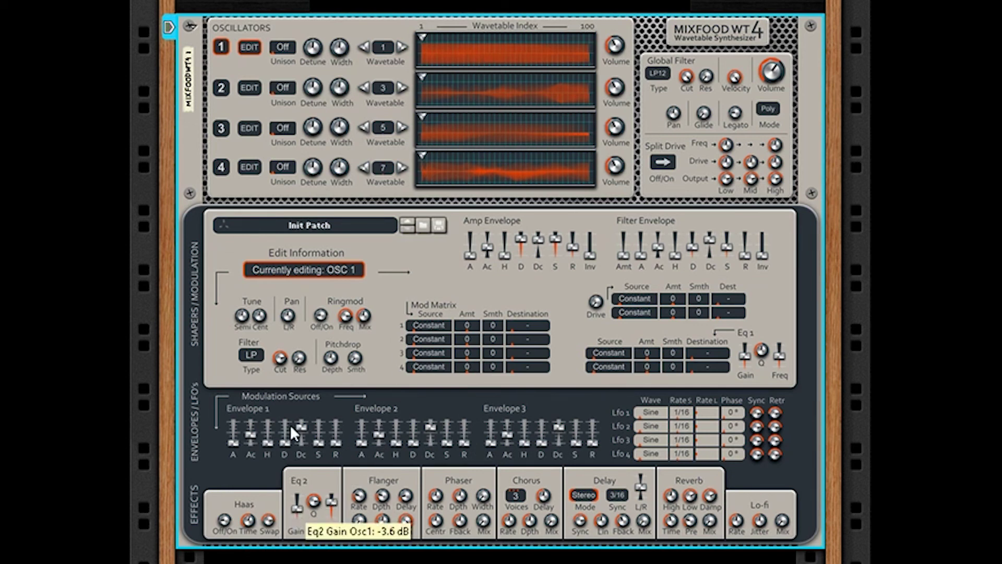
Raise oscillator 1's flanger modulation, feedback and phase, and lower the flanger mix
{"action": "left_click_drag", "start_coordinate": [372, 496], "coordinate": [362, 438]}
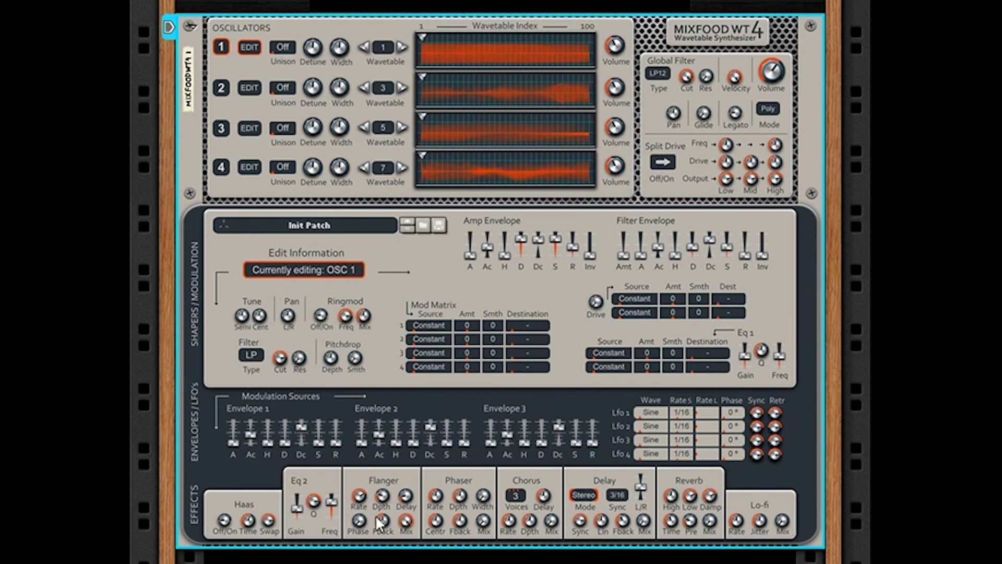
{"action": "left_click_drag", "start_coordinate": [378, 522], "coordinate": [405, 468]}
{"action": "left_click_drag", "start_coordinate": [359, 520], "coordinate": [396, 436]}
{"action": "left_click_drag", "start_coordinate": [406, 520], "coordinate": [406, 543]}
Adjust oscillator 1's phaser mix and raise the phaser rate
{"action": "left_click_drag", "start_coordinate": [482, 524], "coordinate": [482, 559]}
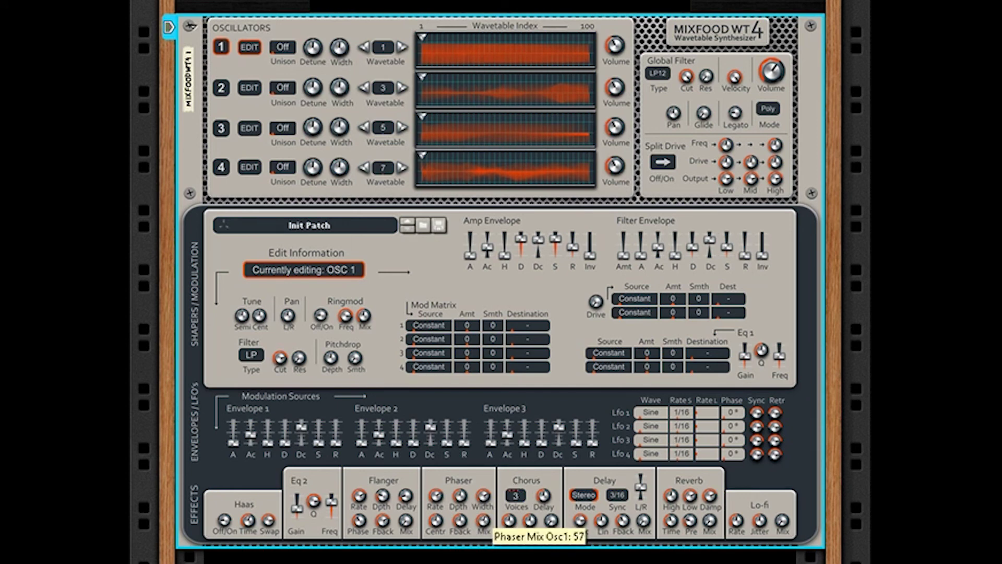
{"action": "left_click_drag", "start_coordinate": [436, 495], "coordinate": [449, 441]}
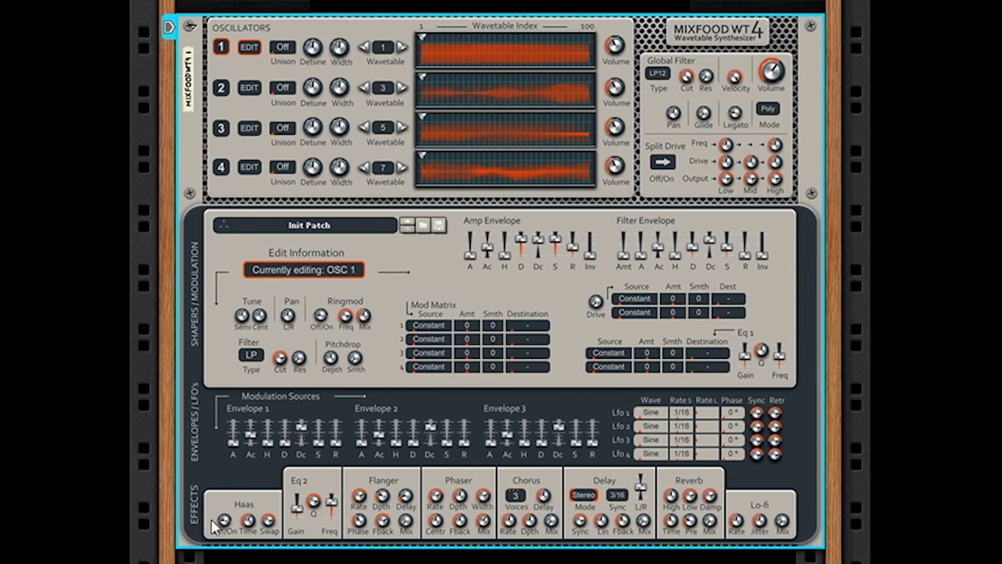
{"action": "left_click_drag", "start_coordinate": [225, 524], "coordinate": [223, 212]}
Set oscillator 1's chorus to 4 voices with a 16 ms delay, and adjust the chorus mix
{"action": "left_click_drag", "start_coordinate": [551, 522], "coordinate": [534, 227]}
{"action": "left_click_drag", "start_coordinate": [515, 494], "coordinate": [544, 342]}
{"action": "left_click_drag", "start_coordinate": [510, 518], "coordinate": [547, 450]}
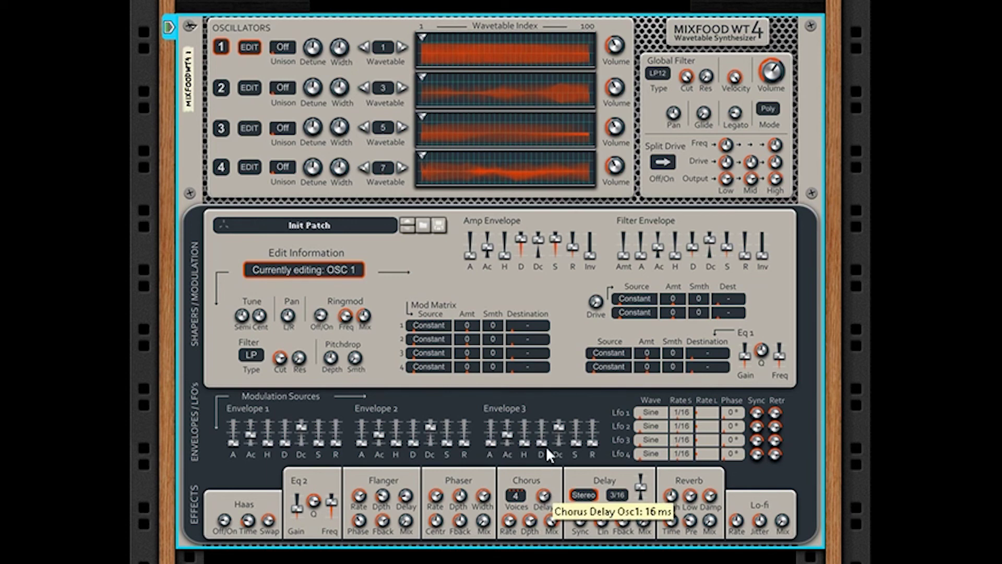
{"action": "left_click", "coordinate": [227, 521]}
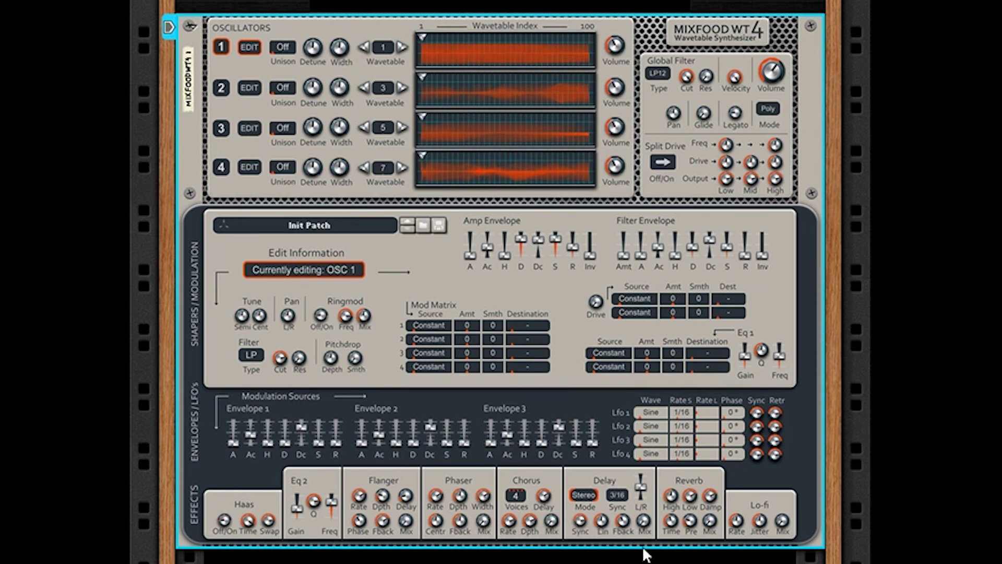
Try the Right delay mode on oscillator 1, return to Stereo, set the delay sync to 1/2 and raise the L/R balance
{"action": "left_click_drag", "start_coordinate": [583, 495], "coordinate": [559, 86]}
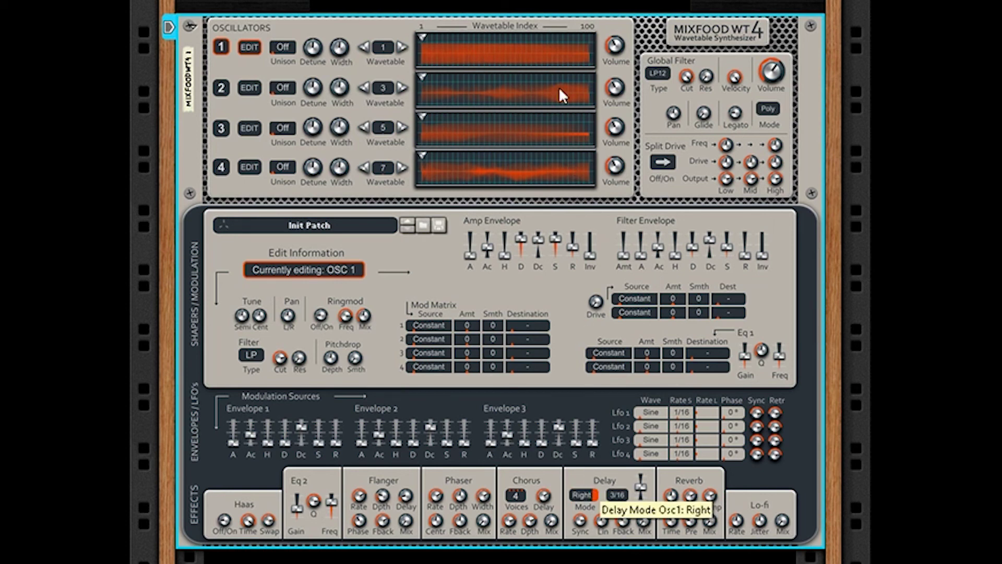
{"action": "left_click_drag", "start_coordinate": [546, 207], "coordinate": [631, 265]}
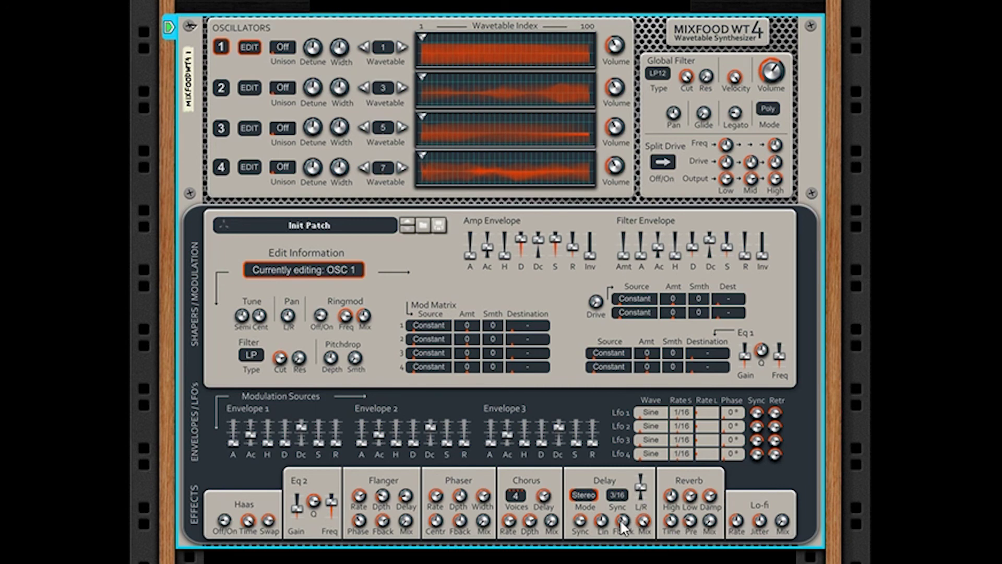
{"action": "left_click_drag", "start_coordinate": [621, 490], "coordinate": [620, 396]}
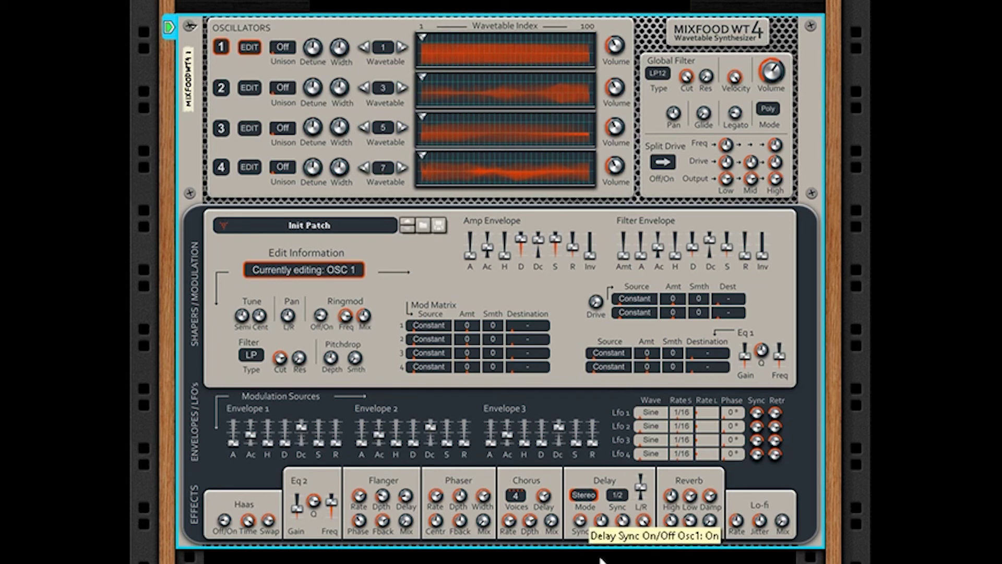
{"action": "left_click_drag", "start_coordinate": [641, 488], "coordinate": [642, 424]}
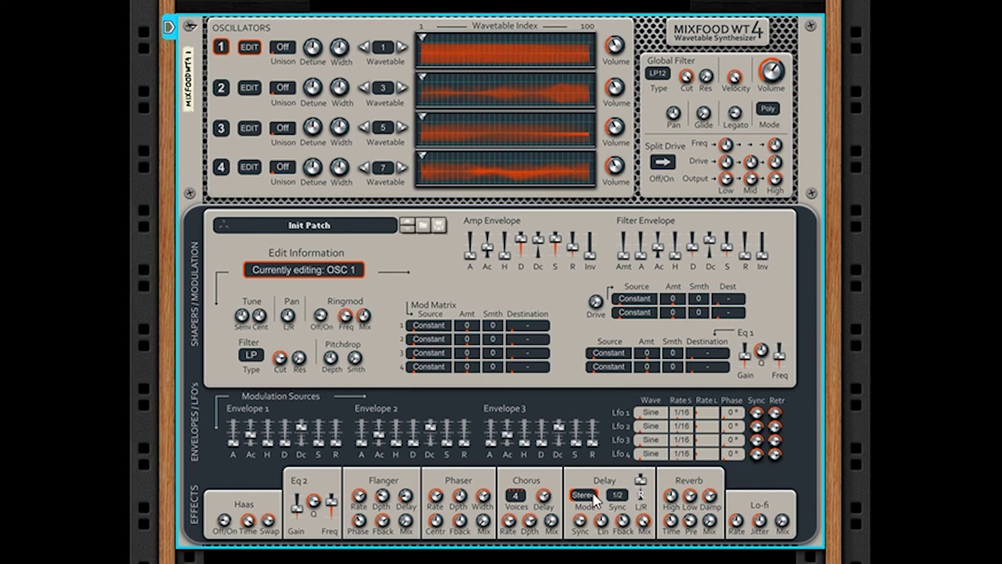
Run through oscillator 1's delay modes and set the mode to Cross
{"action": "left_click_drag", "start_coordinate": [590, 493], "coordinate": [581, 380]}
{"action": "left_click_drag", "start_coordinate": [591, 493], "coordinate": [588, 416]}
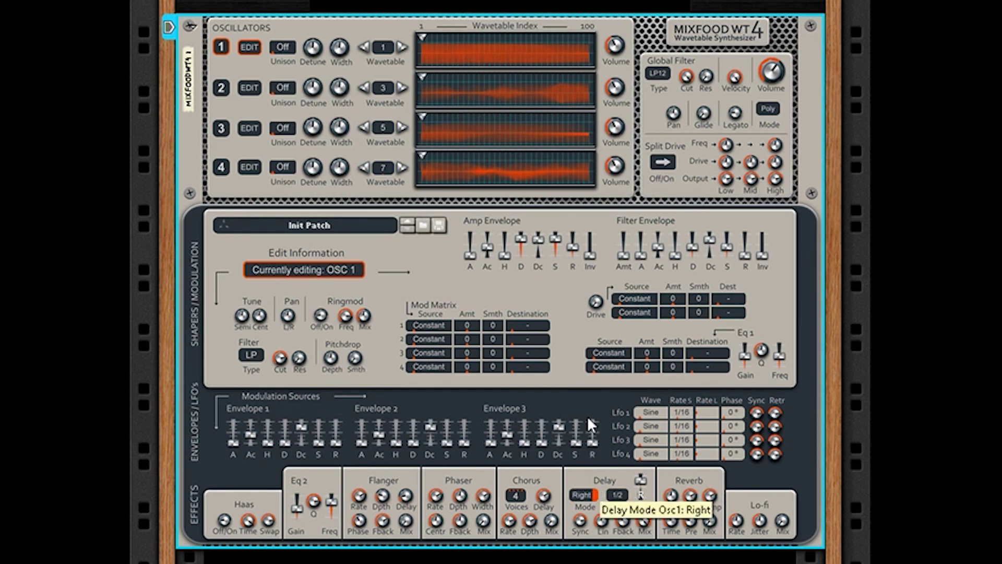
{"action": "left_click_drag", "start_coordinate": [590, 496], "coordinate": [592, 559]}
{"action": "left_click", "coordinate": [585, 495]}
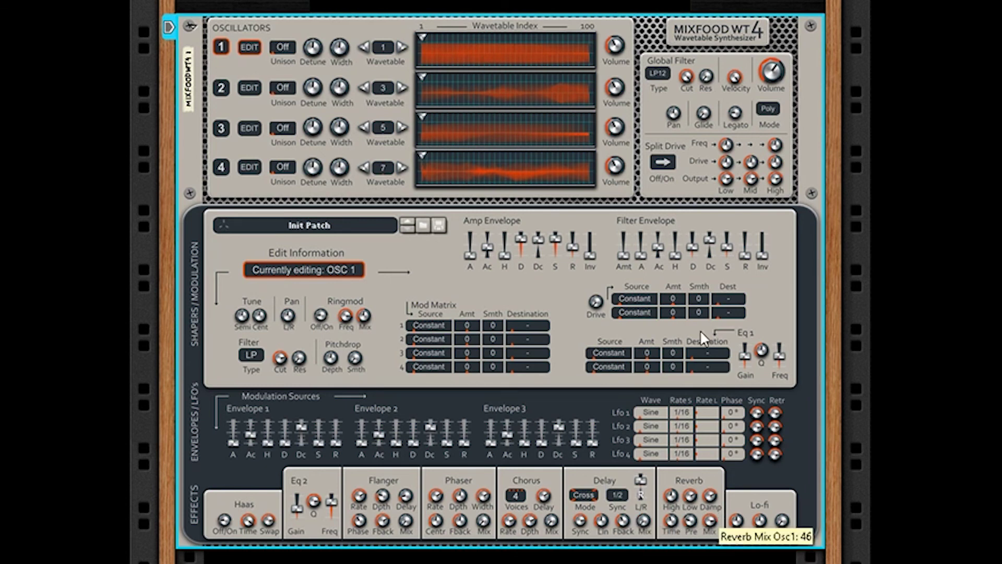
Adjust oscillator 1's reverb pre-delay, mix and high settings
{"action": "left_click_drag", "start_coordinate": [691, 519], "coordinate": [688, 465]}
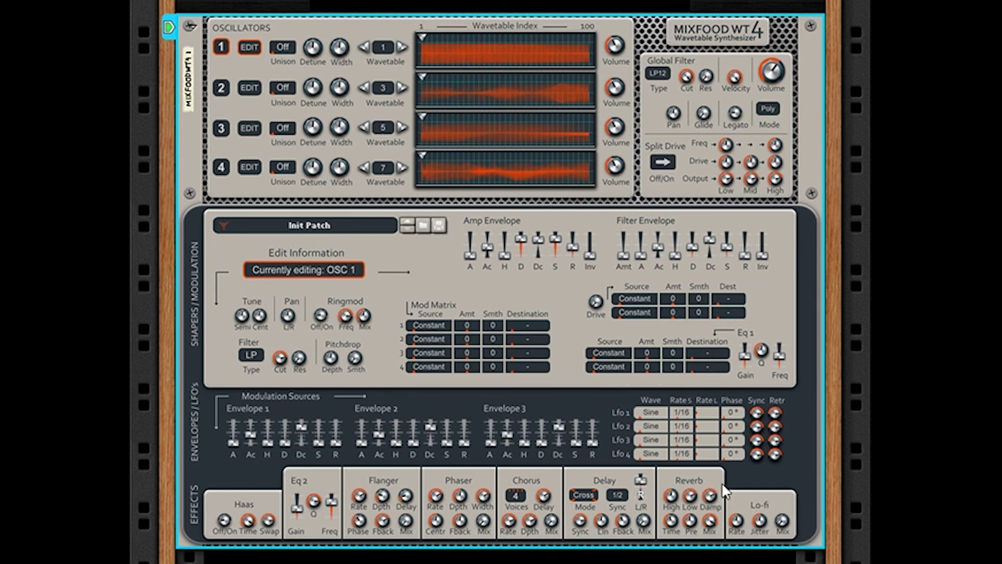
{"action": "left_click_drag", "start_coordinate": [710, 520], "coordinate": [710, 515]}
{"action": "left_click_drag", "start_coordinate": [676, 485], "coordinate": [671, 378]}
{"action": "mouse_move", "coordinate": [711, 521]}
Adjust oscillator 1's lo-fi mix and rate, and raise the Eq 2 frequency
{"action": "left_click_drag", "start_coordinate": [783, 521], "coordinate": [754, 299]}
{"action": "mouse_move", "coordinate": [741, 516]}
{"action": "left_mouse_down"}
{"action": "mouse_move", "coordinate": [744, 457]}
{"action": "mouse_move", "coordinate": [745, 505]}
{"action": "left_mouse_up"}
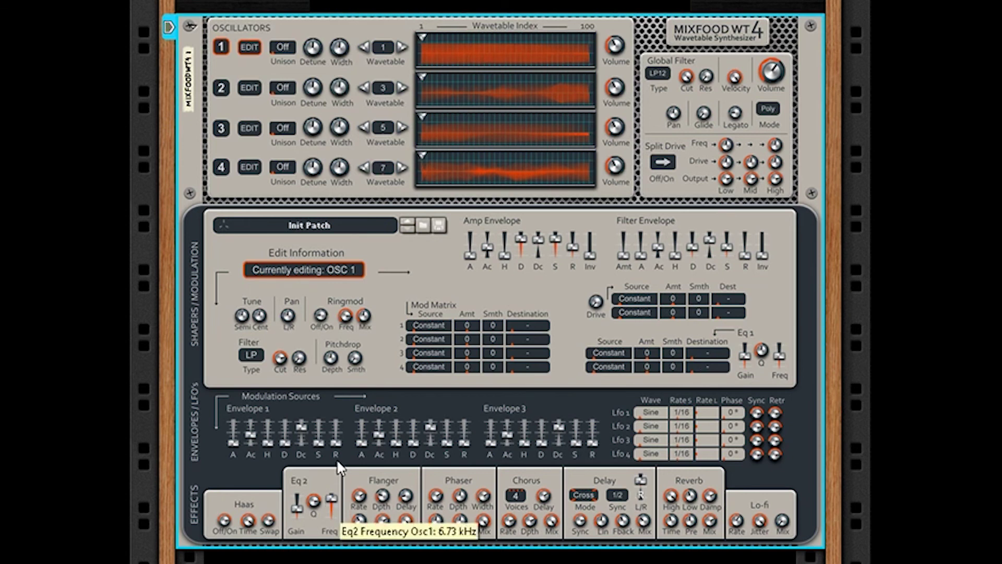
{"action": "left_click_drag", "start_coordinate": [333, 499], "coordinate": [333, 493]}
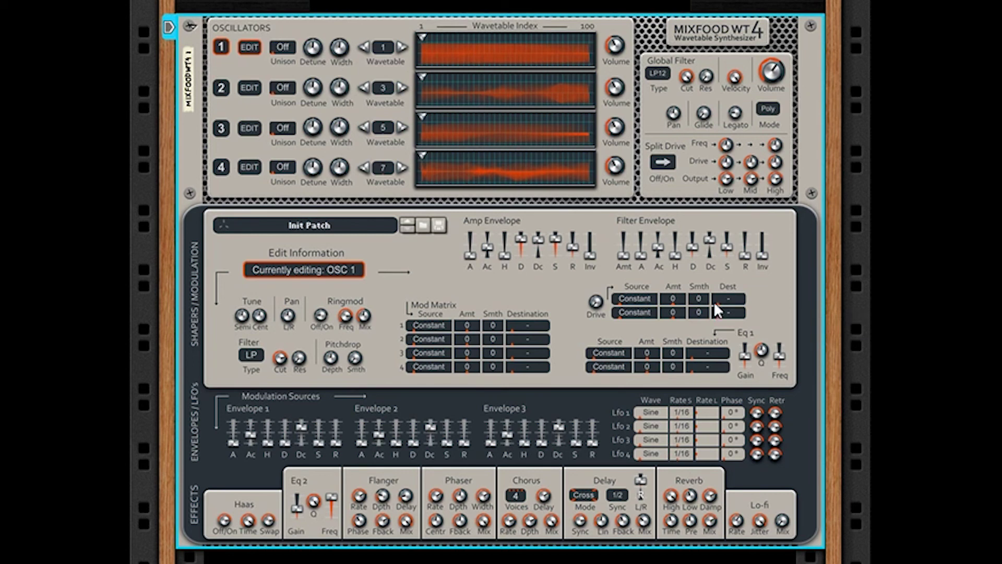
View the edit settings of oscillators 2, 3 and 4, return to oscillator 1 and run through the first mod matrix destination options
{"action": "left_click", "coordinate": [251, 88]}
{"action": "left_click", "coordinate": [250, 128]}
{"action": "left_click", "coordinate": [250, 167]}
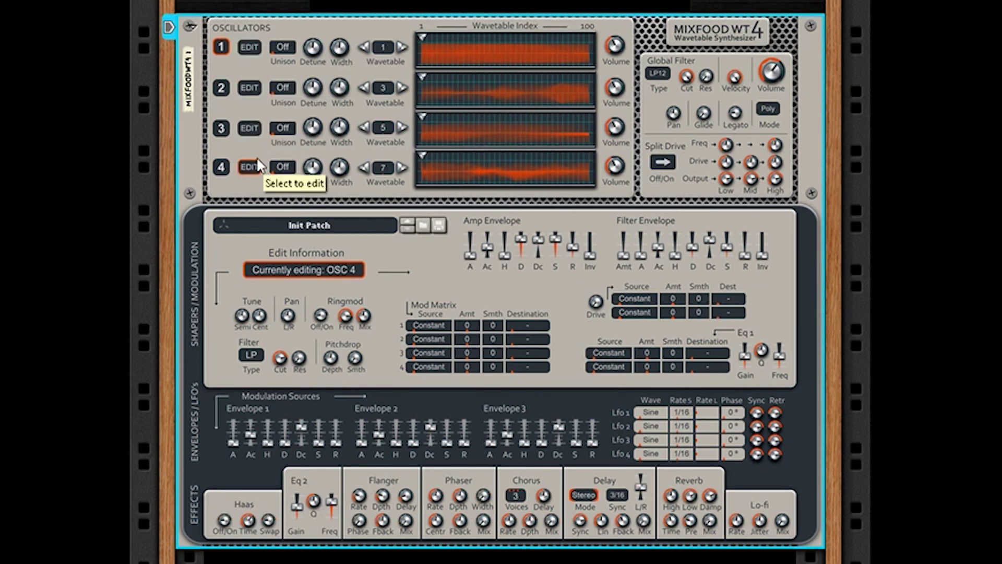
{"action": "left_click", "coordinate": [246, 46]}
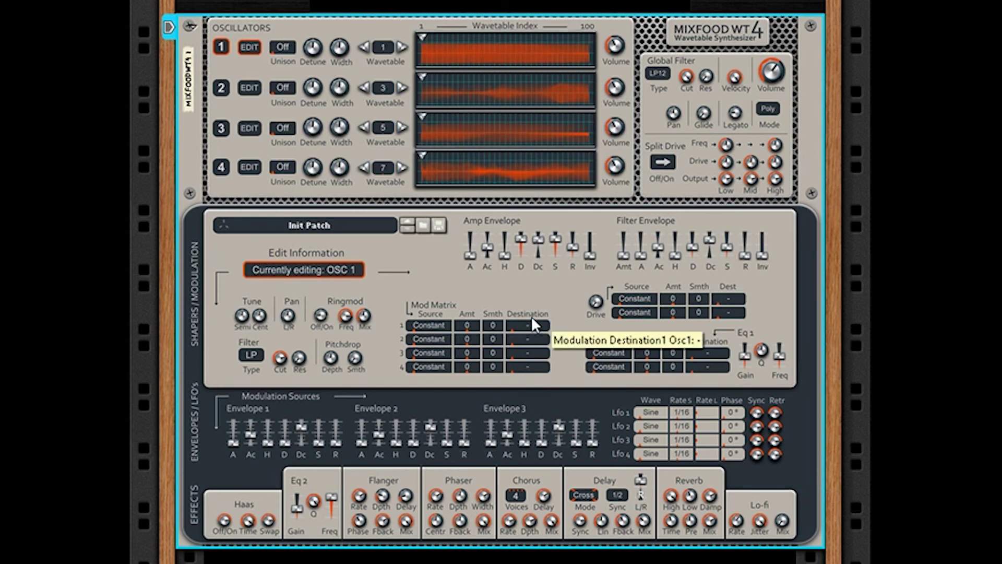
{"action": "left_click_drag", "start_coordinate": [531, 319], "coordinate": [567, 513]}
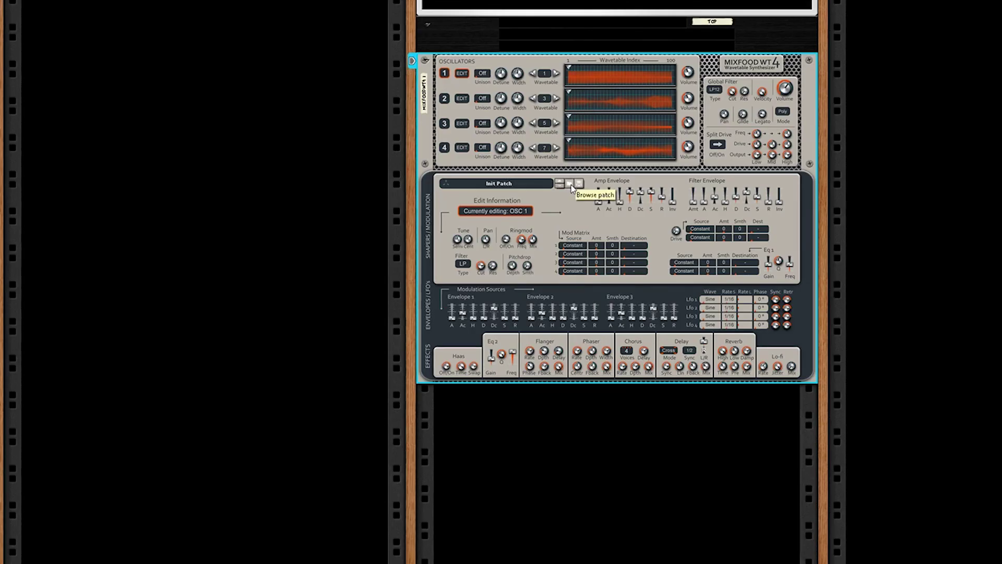
Browse the patches and load BS Dark Hoover from the BASS (BS) folder
{"action": "left_click", "coordinate": [423, 225]}
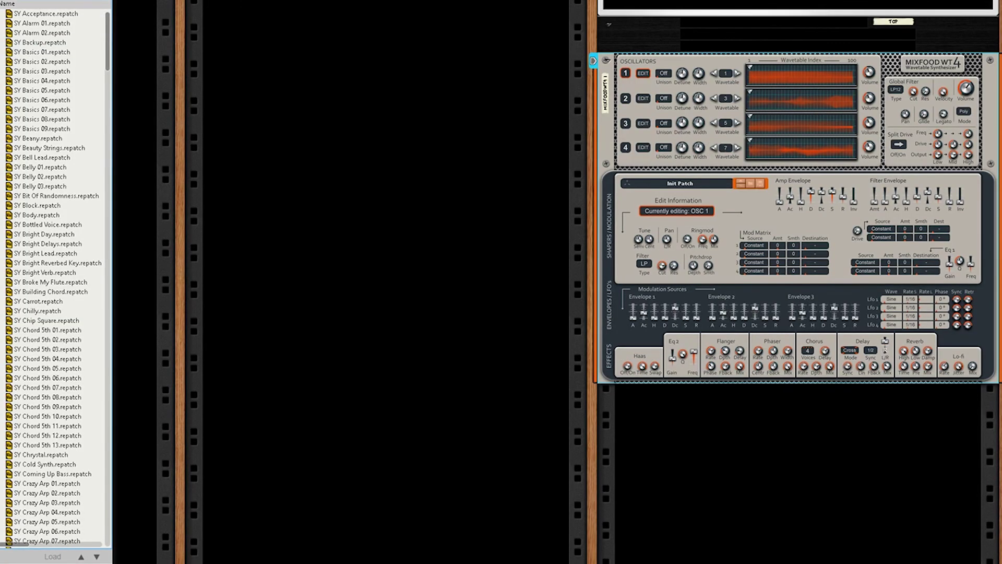
{"action": "double_click", "coordinate": [23, 16]}
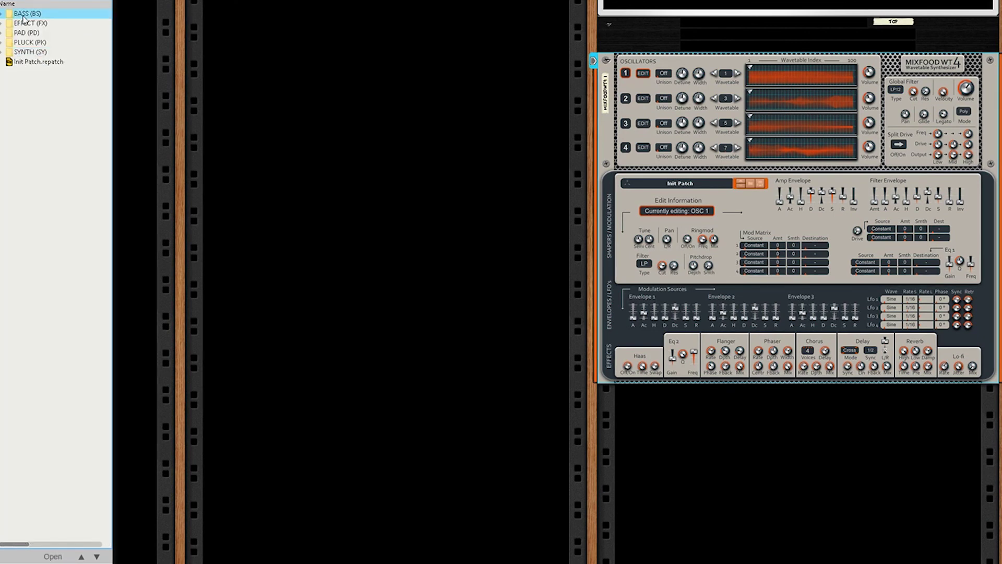
{"action": "left_click", "coordinate": [58, 395]}
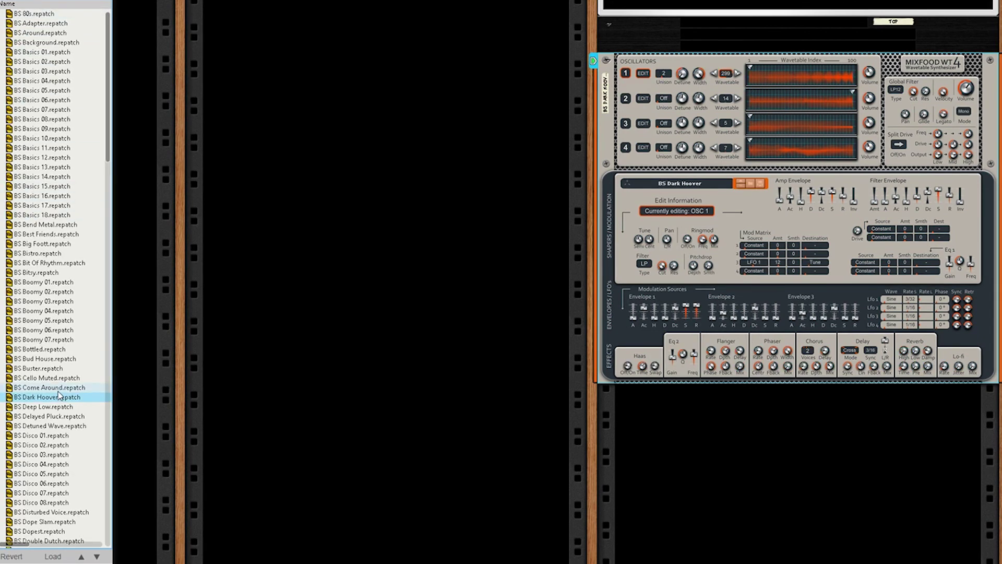
Load the bass patches BS Disco 07, BS Electric 05 and BS Hold Me one after another
{"action": "left_click", "coordinate": [44, 494]}
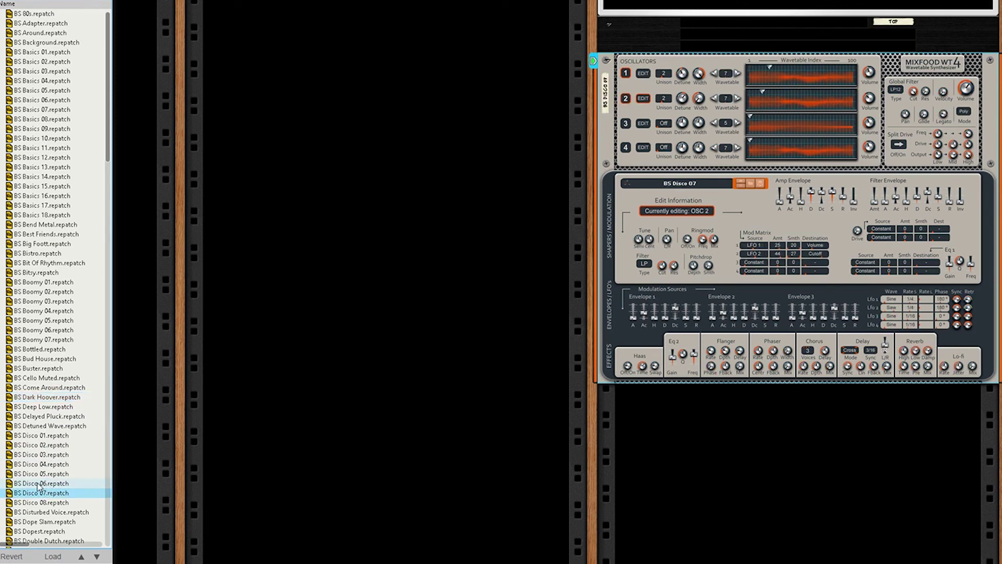
{"action": "scroll", "coordinate": [44, 488], "scroll_direction": "down", "scroll_amount": 5}
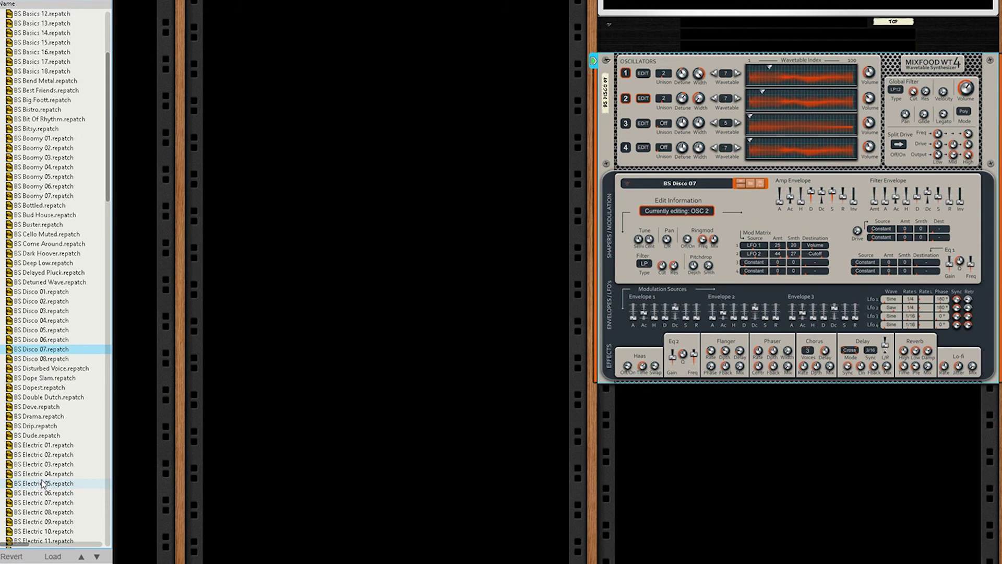
{"action": "left_click", "coordinate": [45, 484]}
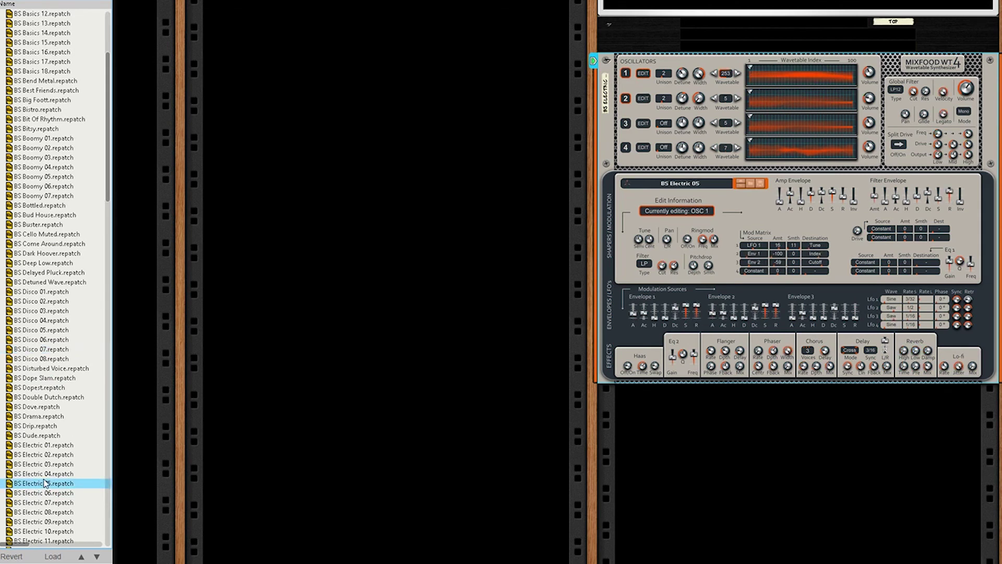
{"action": "scroll", "coordinate": [45, 483], "scroll_direction": "down", "scroll_amount": 6}
{"action": "left_click", "coordinate": [42, 502]}
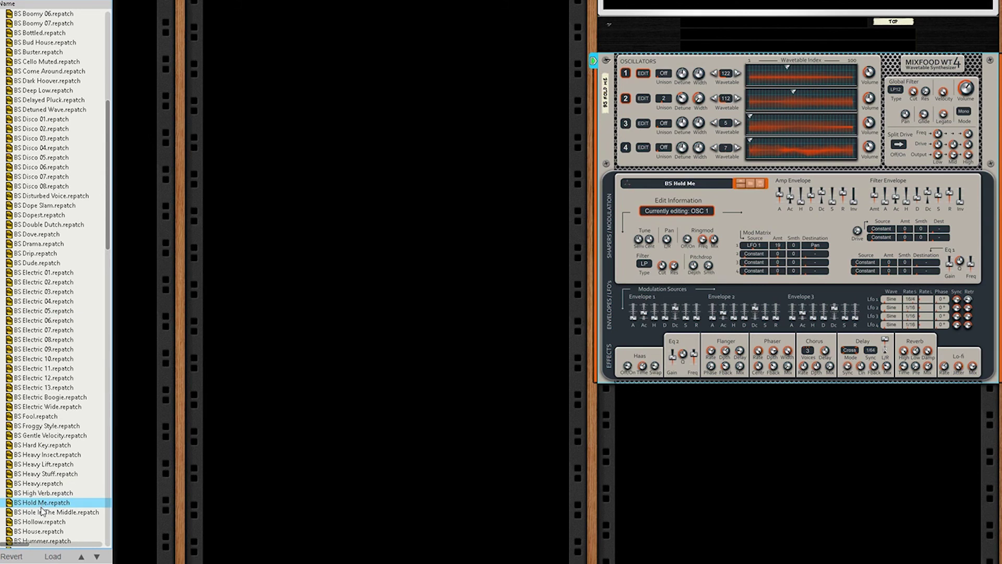
Load the bass patch BS Low Arp 01, followed by BS Marimba
{"action": "scroll", "coordinate": [41, 512], "scroll_direction": "down", "scroll_amount": 7}
{"action": "left_click", "coordinate": [41, 504]}
{"action": "scroll", "coordinate": [46, 505], "scroll_direction": "down", "scroll_amount": 3}
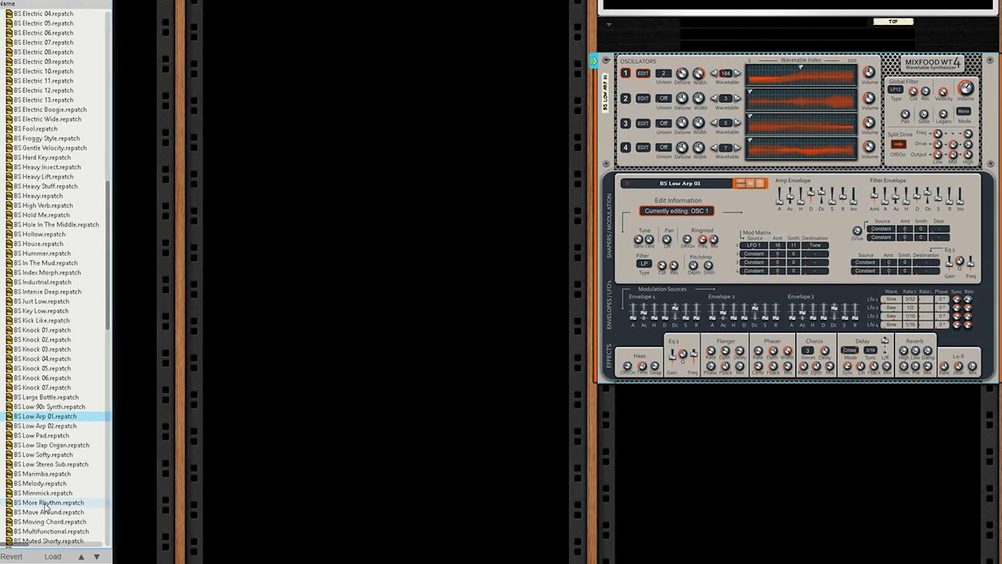
{"action": "left_click", "coordinate": [51, 473]}
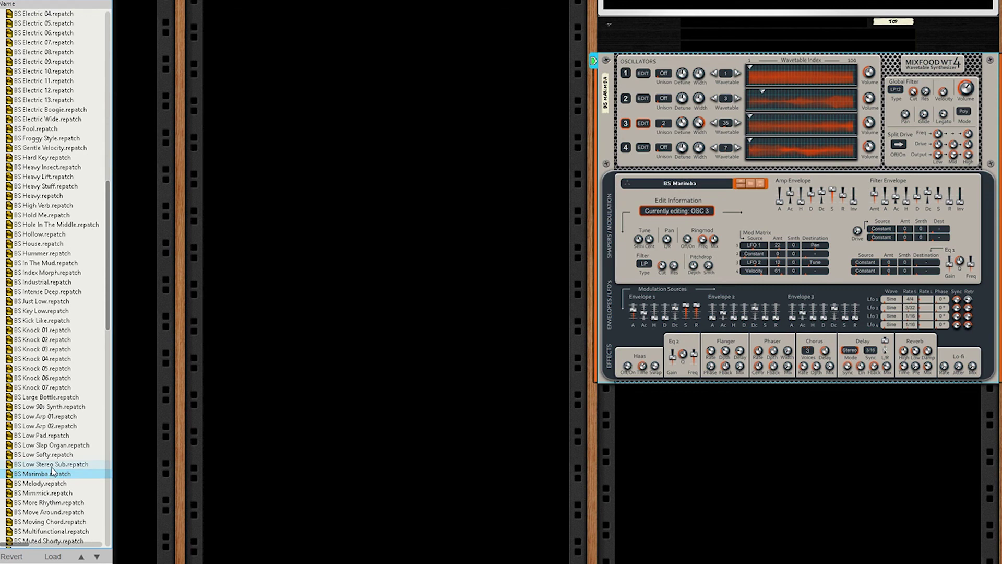
Load the bass patches BS Moving Chord, BS Res Move, BS Roling Stone and BS Strings 01 one after another
{"action": "left_click", "coordinate": [52, 522]}
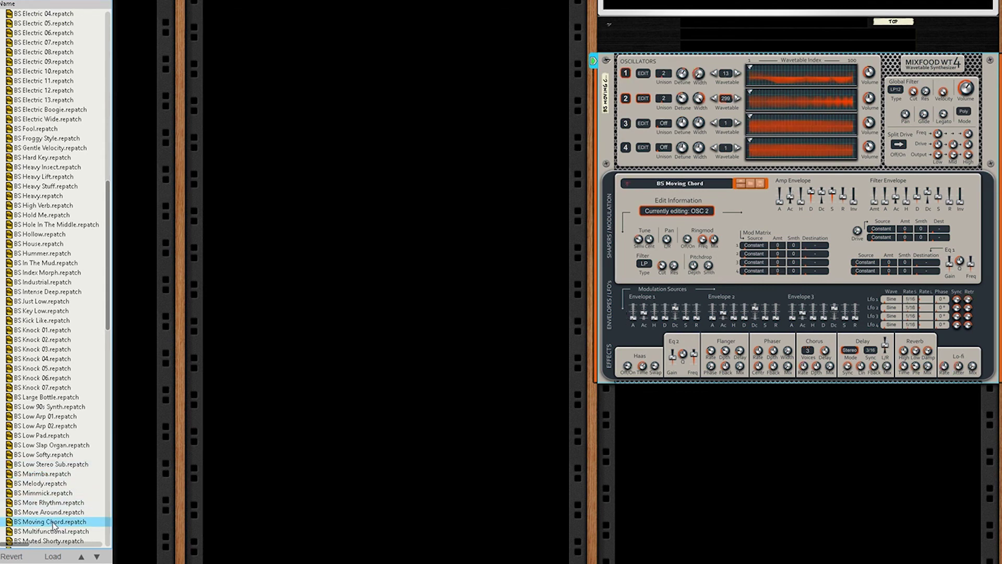
{"action": "scroll", "coordinate": [53, 522], "scroll_direction": "down", "scroll_amount": 8}
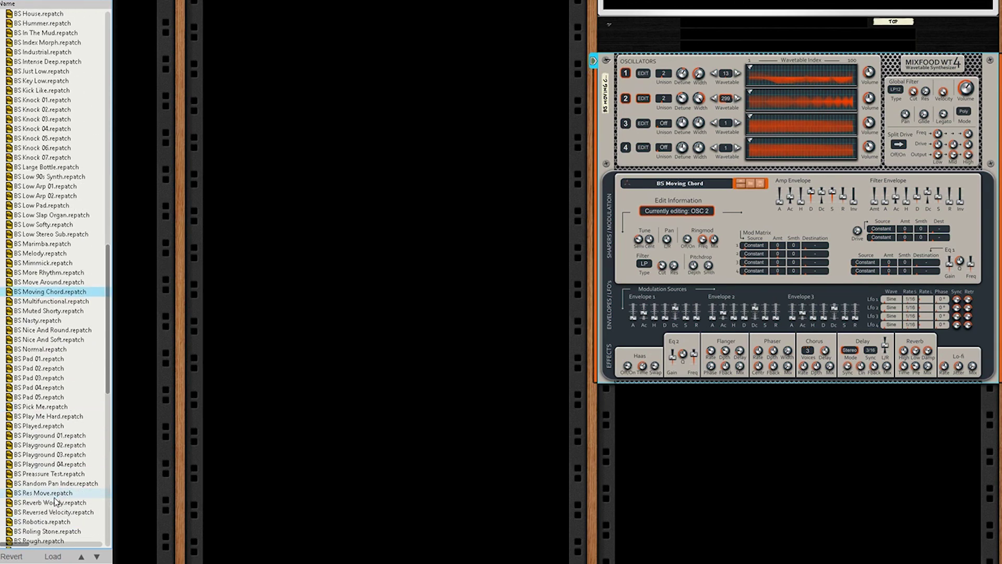
{"action": "left_click", "coordinate": [56, 496]}
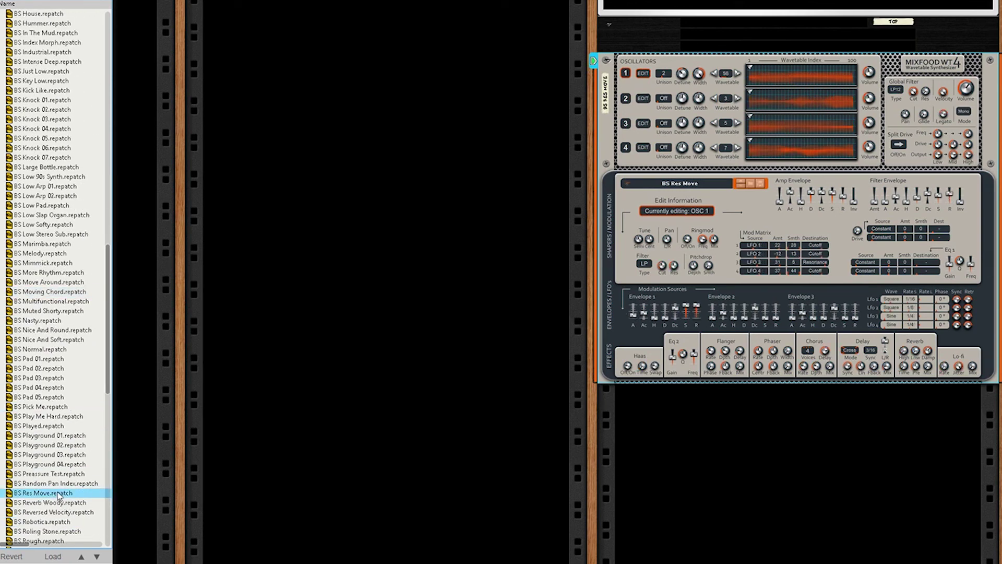
{"action": "left_click", "coordinate": [56, 533]}
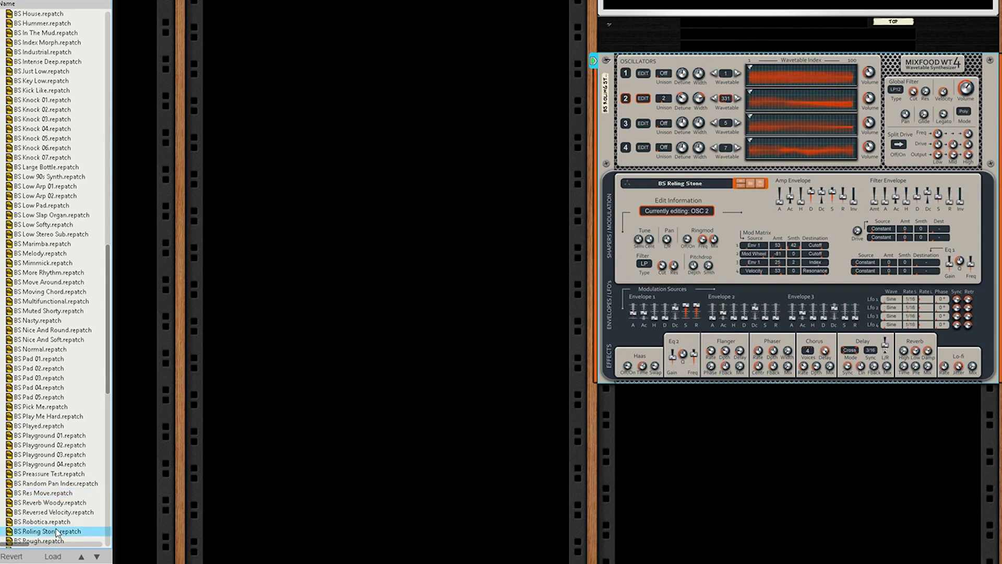
{"action": "scroll", "coordinate": [58, 533], "scroll_direction": "down", "scroll_amount": 8}
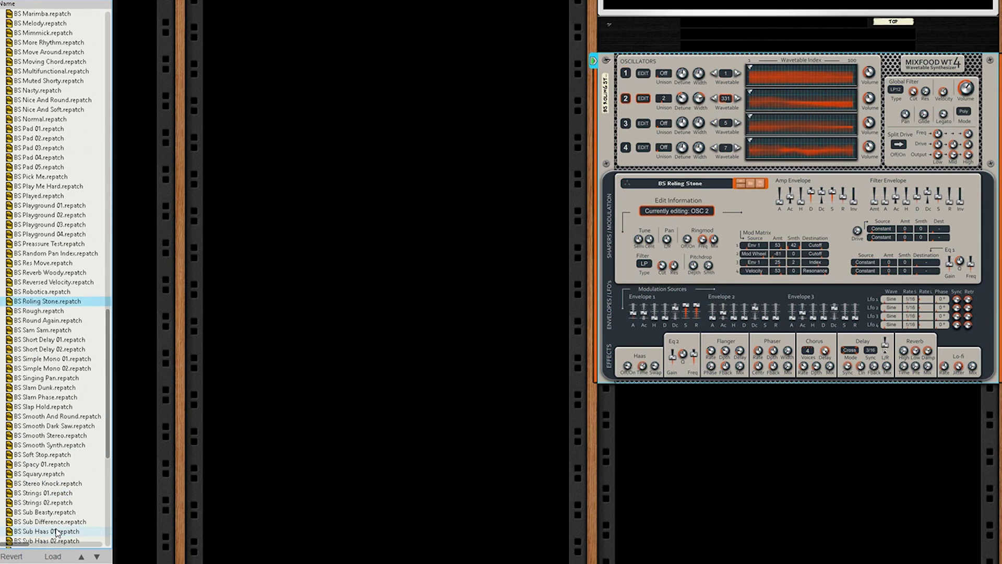
{"action": "left_click", "coordinate": [49, 495]}
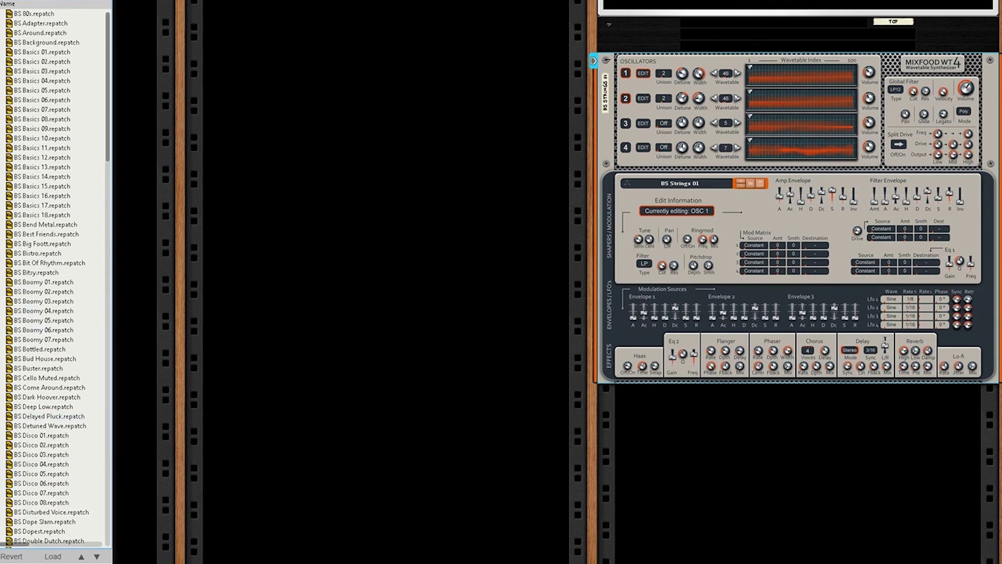
Open the EFFECT (FX) folder and load FX Digi Mayham, FX Pudding, FX Broken Guitar and FX Shot 08 in turn
{"action": "double_click", "coordinate": [22, 23]}
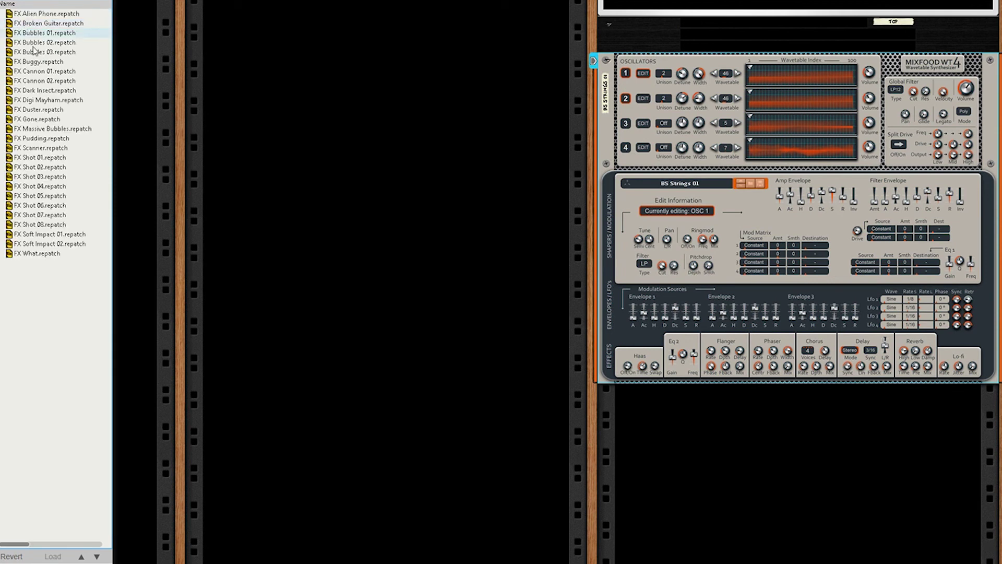
{"action": "left_click", "coordinate": [35, 100]}
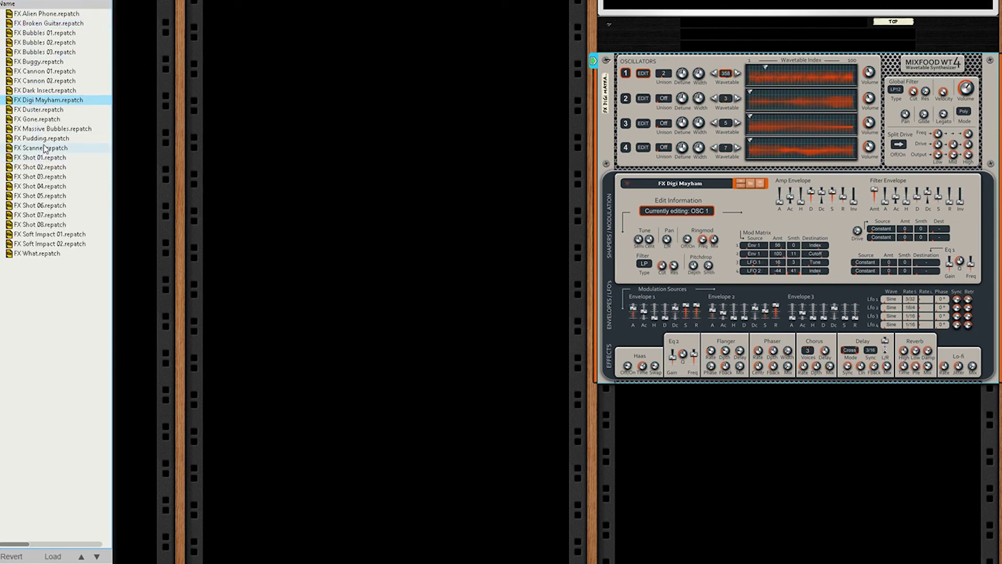
{"action": "left_click", "coordinate": [49, 138]}
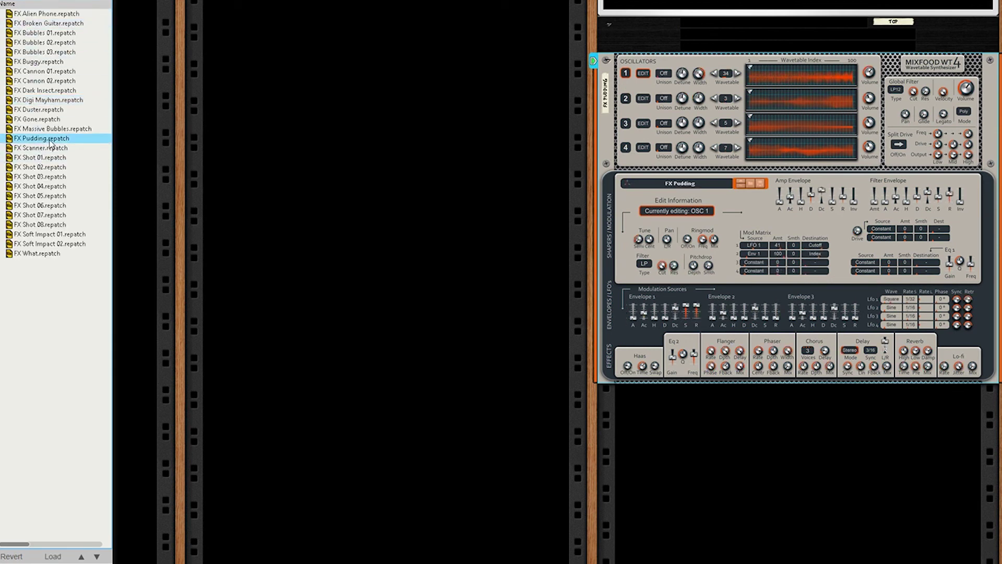
{"action": "left_click", "coordinate": [52, 24]}
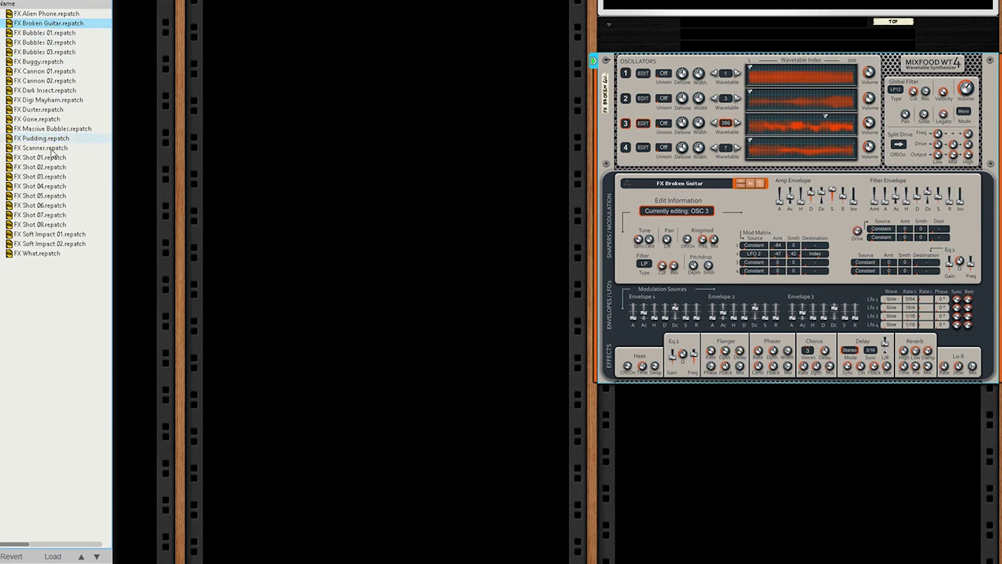
{"action": "left_click", "coordinate": [37, 225]}
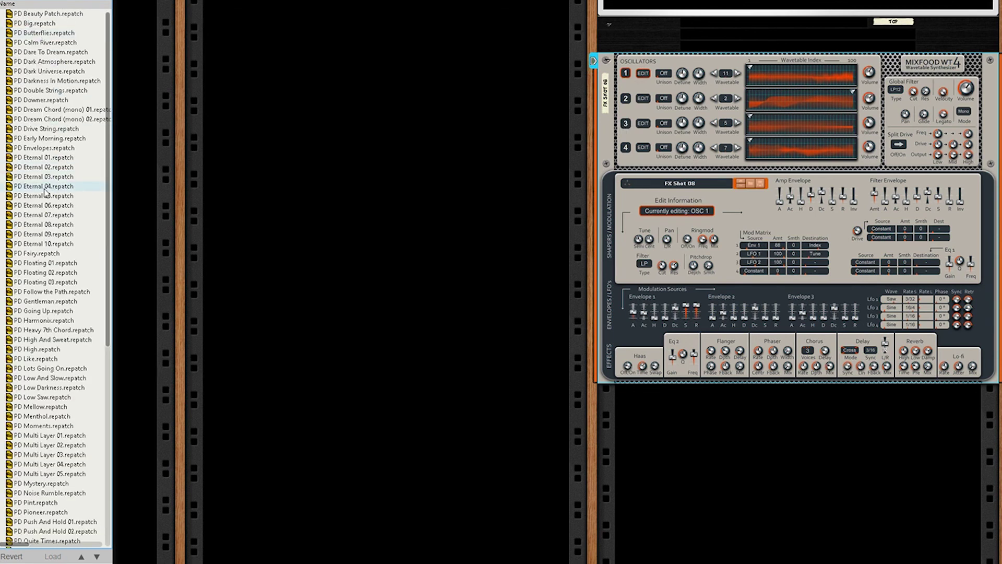
Load the pad patches PD Eternal 04, PD Dark Atmosphere, PD Noise Rumble and PD The Mountain one after another
{"action": "left_click", "coordinate": [47, 187]}
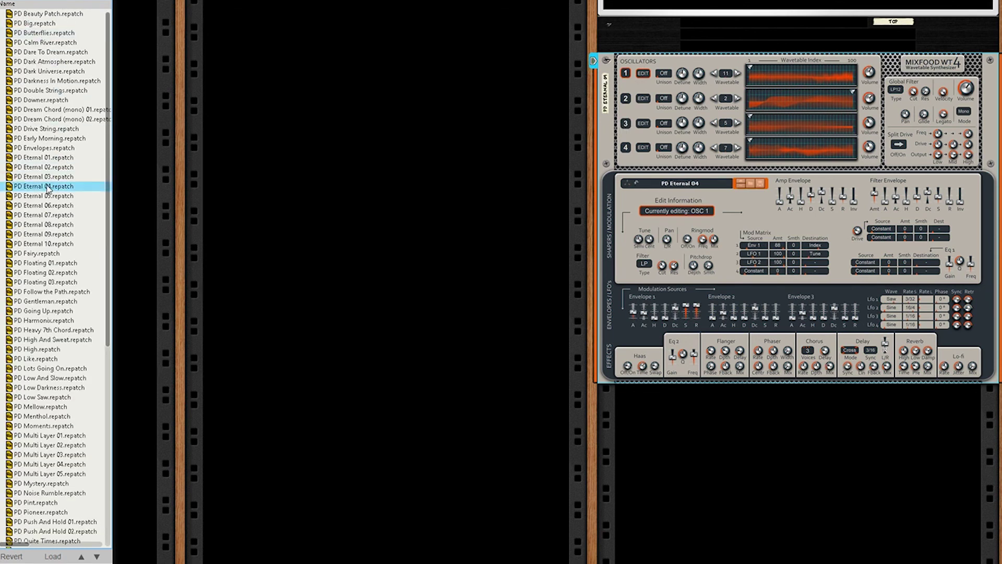
{"action": "left_click", "coordinate": [70, 62]}
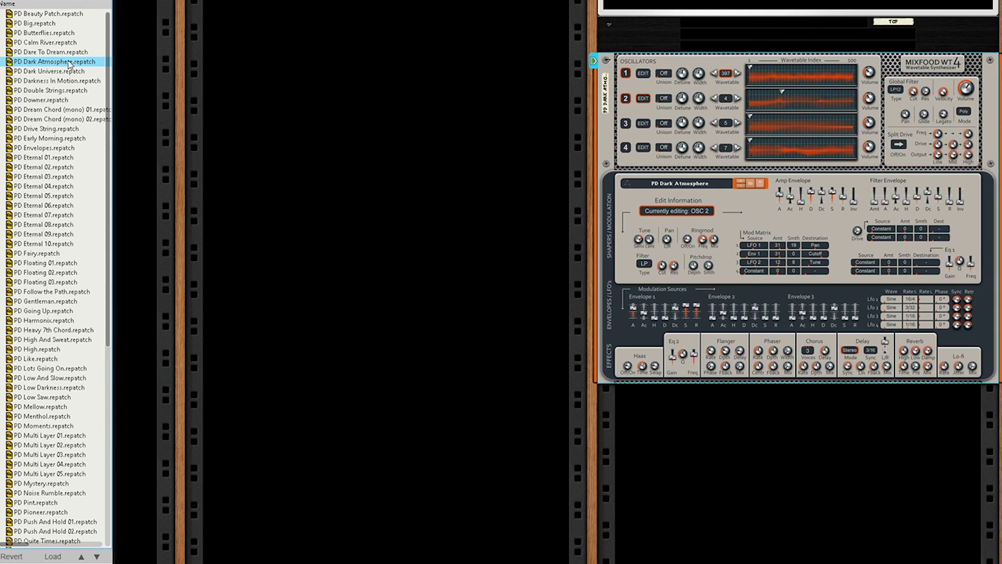
{"action": "scroll", "coordinate": [46, 381], "scroll_direction": "down", "scroll_amount": 4}
{"action": "left_click", "coordinate": [47, 377]}
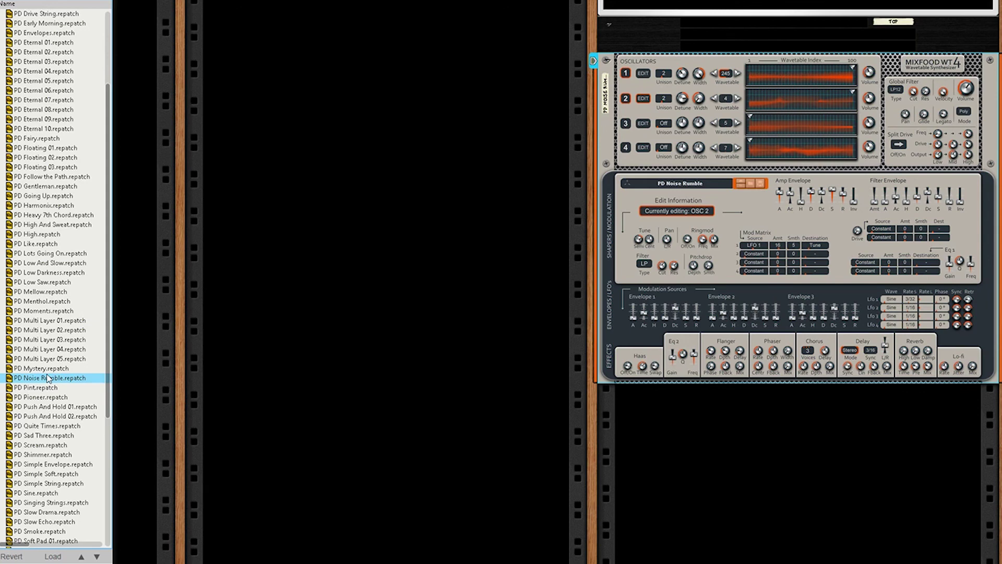
{"action": "scroll", "coordinate": [47, 377], "scroll_direction": "down", "scroll_amount": 7}
{"action": "left_click", "coordinate": [31, 448]}
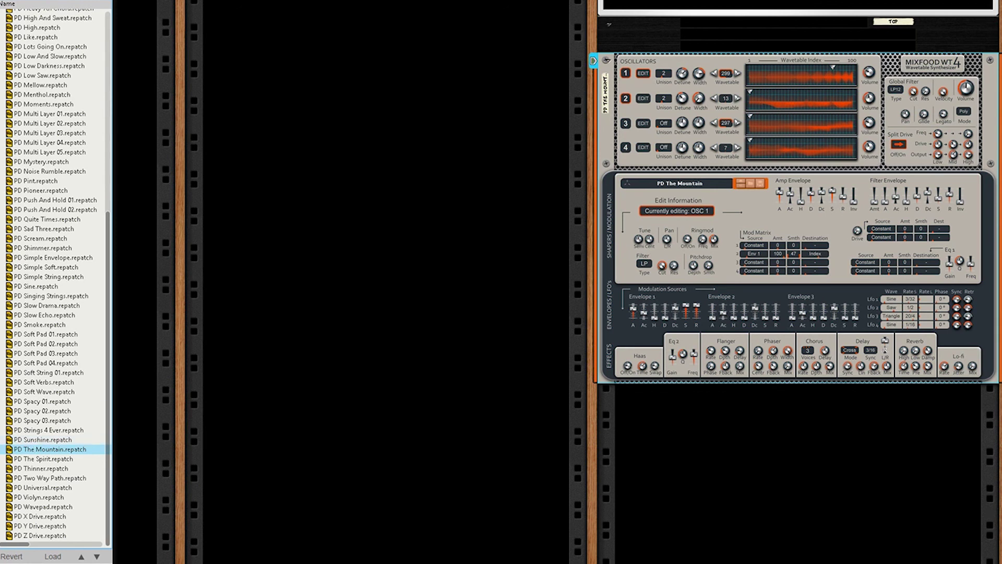
Switch to the PLUCK (PK) folder and load PK Inspire 06, PK Delay 02 and PK Little Doggy in turn
{"action": "left_click", "coordinate": [77, 1]}
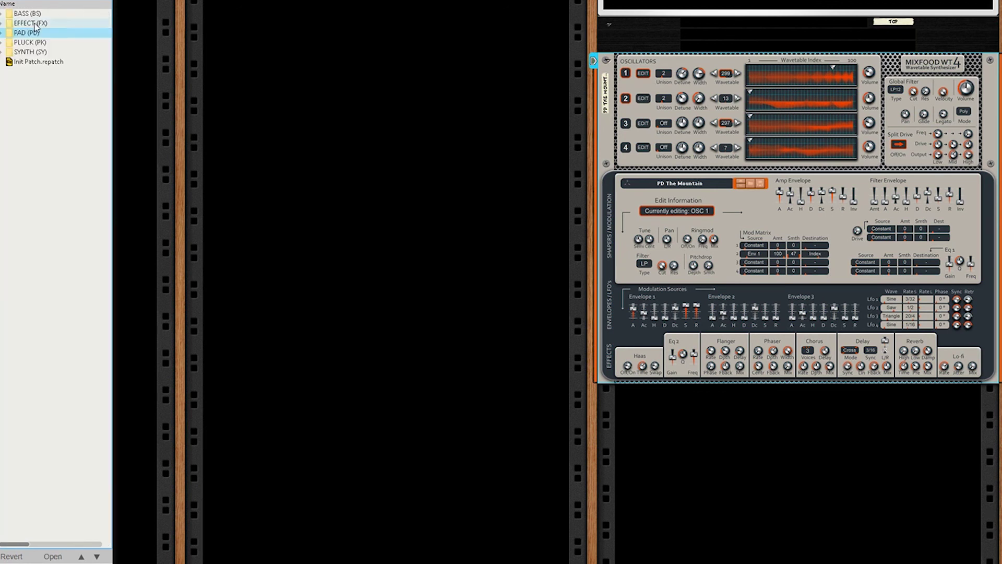
{"action": "left_click", "coordinate": [34, 43]}
{"action": "double_click", "coordinate": [35, 43]}
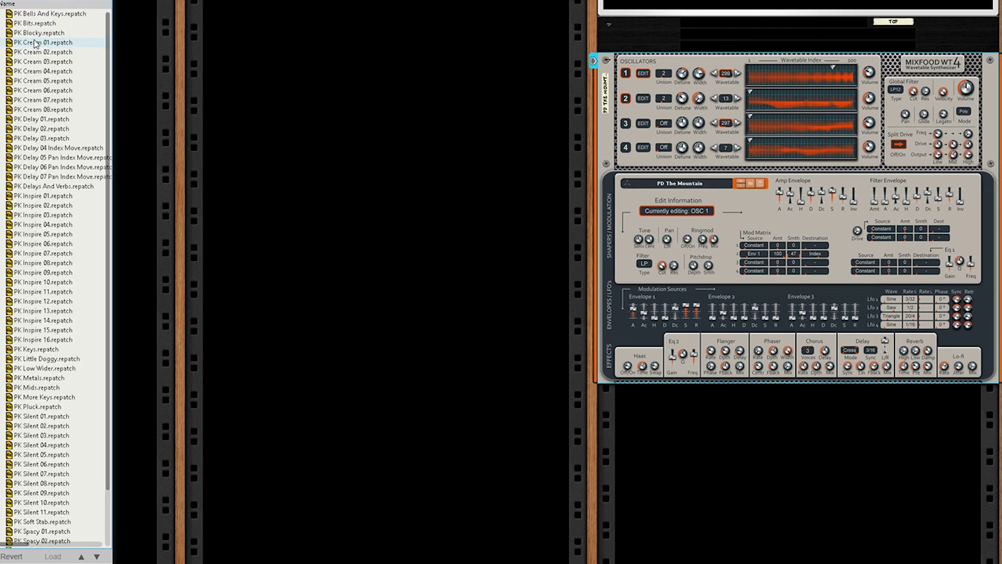
{"action": "left_click", "coordinate": [51, 243]}
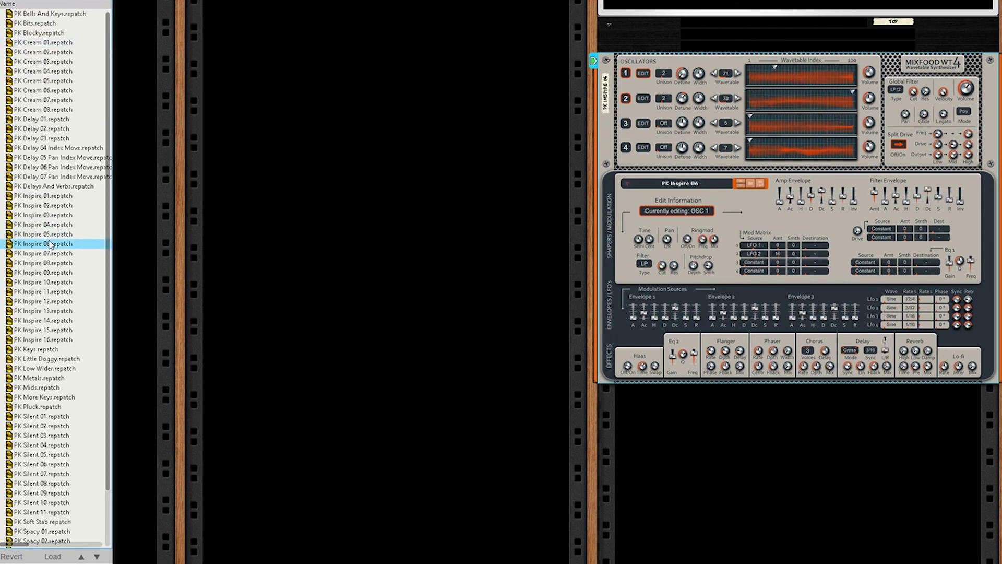
{"action": "left_click", "coordinate": [43, 128]}
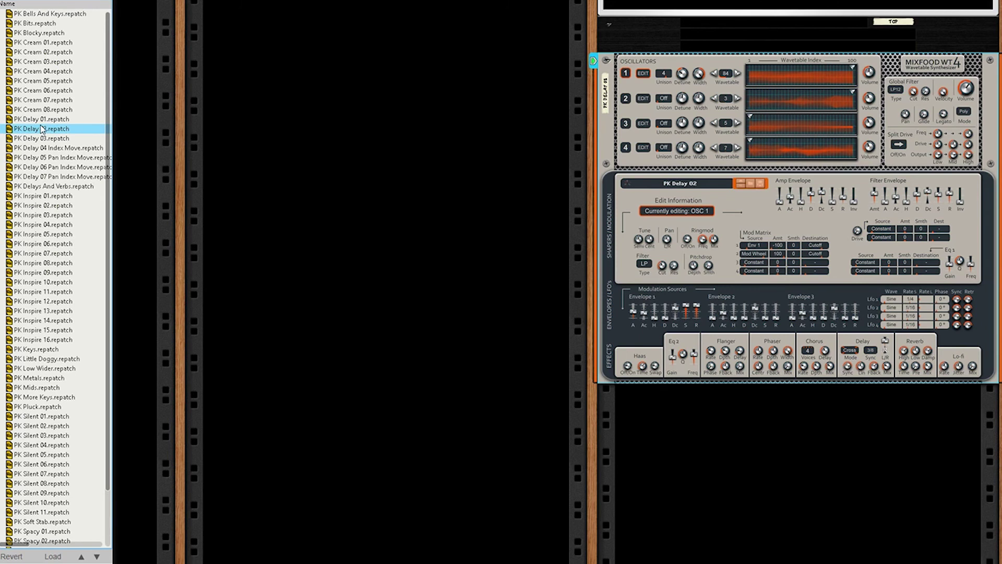
{"action": "left_click", "coordinate": [53, 360]}
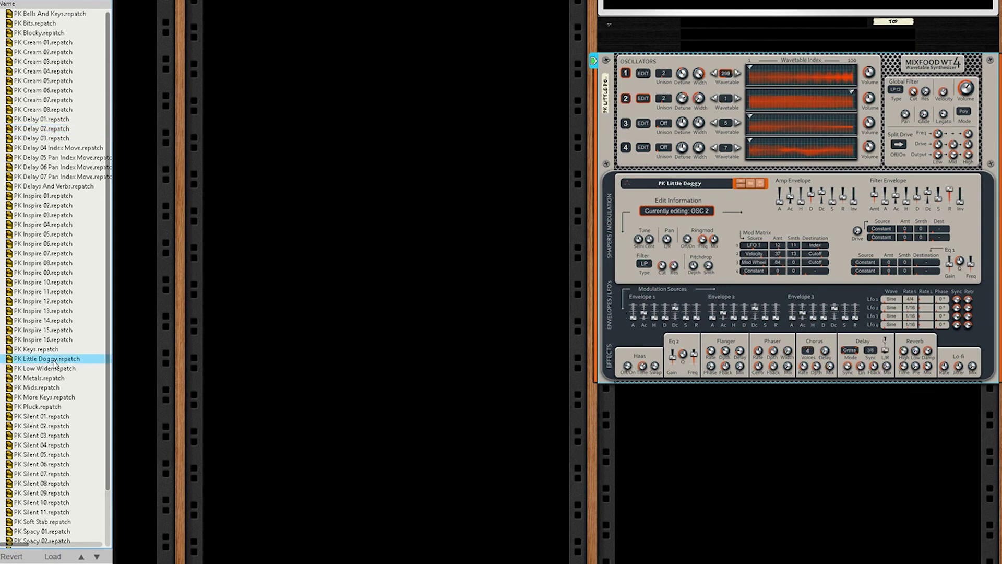
Load the pluck patch PK Silent 09, followed by PK Tiny Mids
{"action": "scroll", "coordinate": [49, 425], "scroll_direction": "down", "scroll_amount": 2}
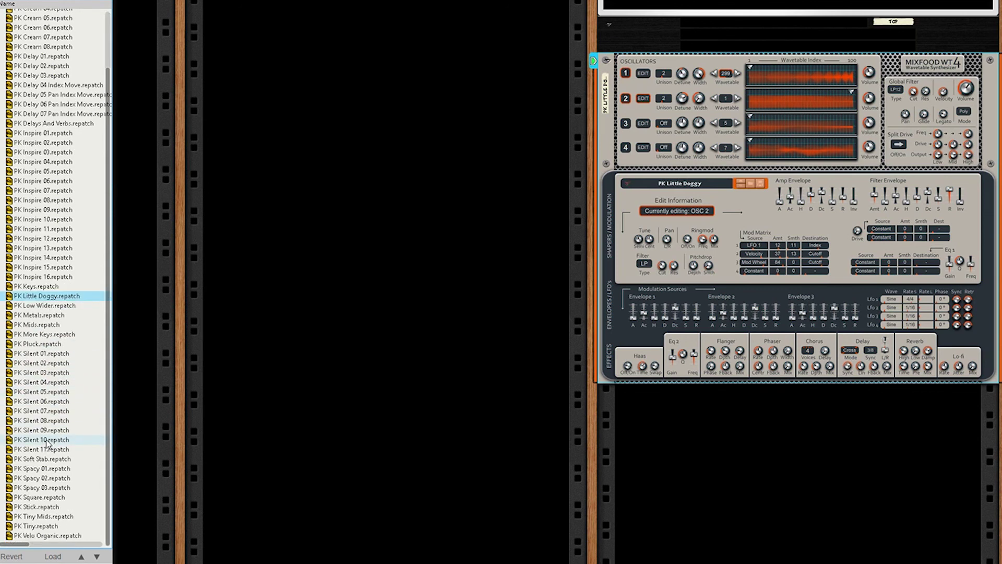
{"action": "left_click", "coordinate": [49, 430]}
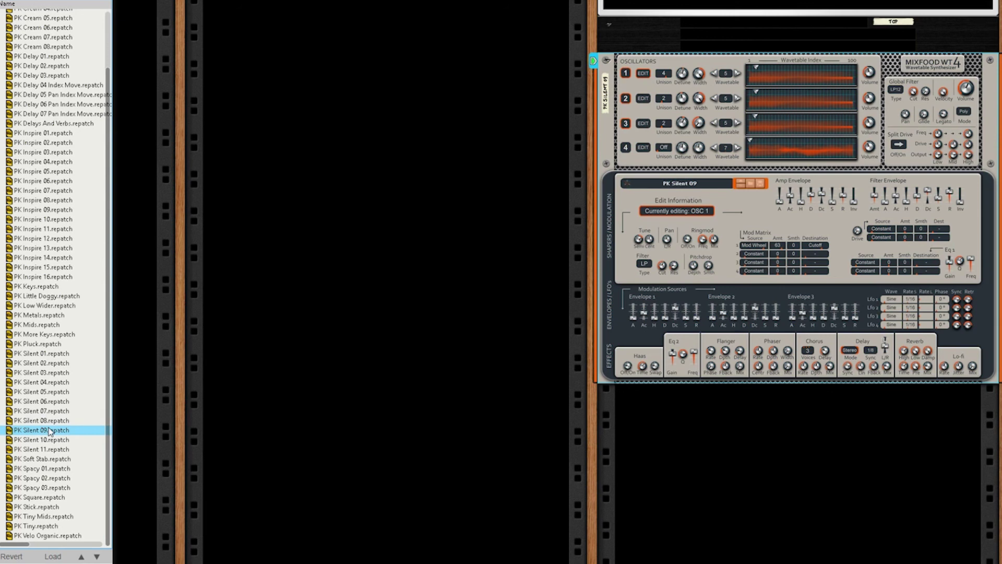
{"action": "left_click", "coordinate": [46, 519]}
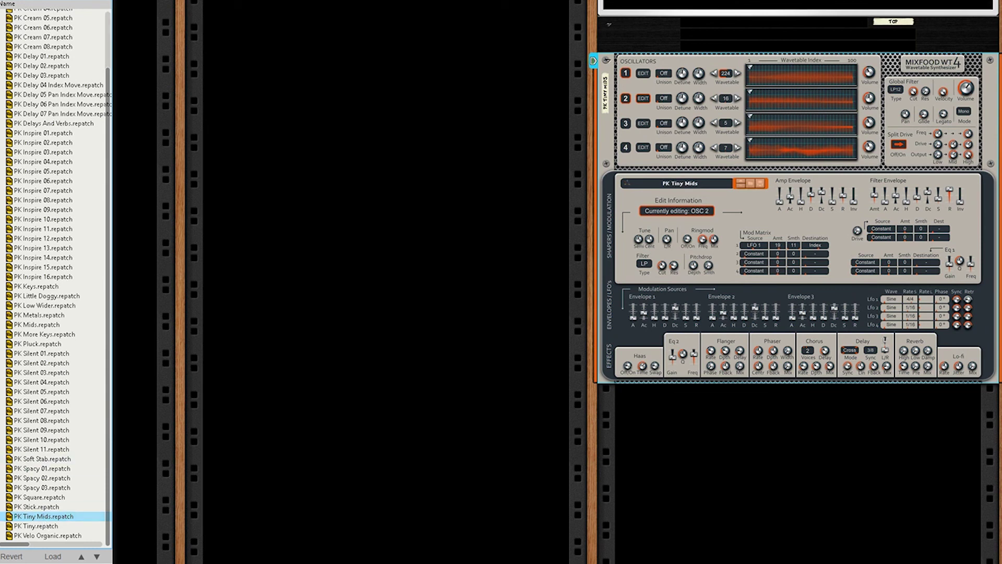
Switch to the SYNTH (SY) folder and load SY Bright Verb, SY Chrystal, SY Dominator 05 and SY Duo Bell in turn
{"action": "key", "text": "BackSpace"}
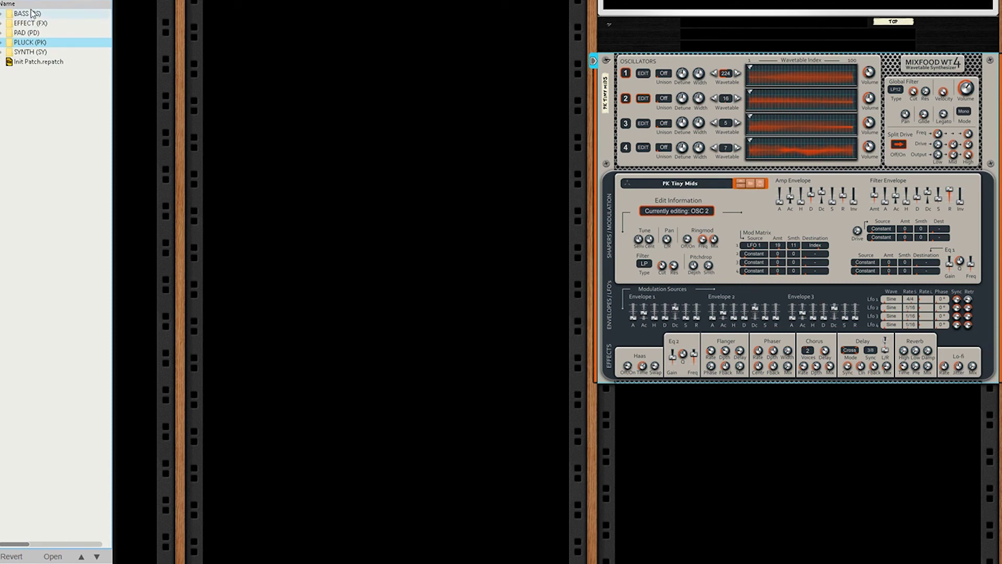
{"action": "double_click", "coordinate": [31, 52]}
{"action": "left_click", "coordinate": [42, 272]}
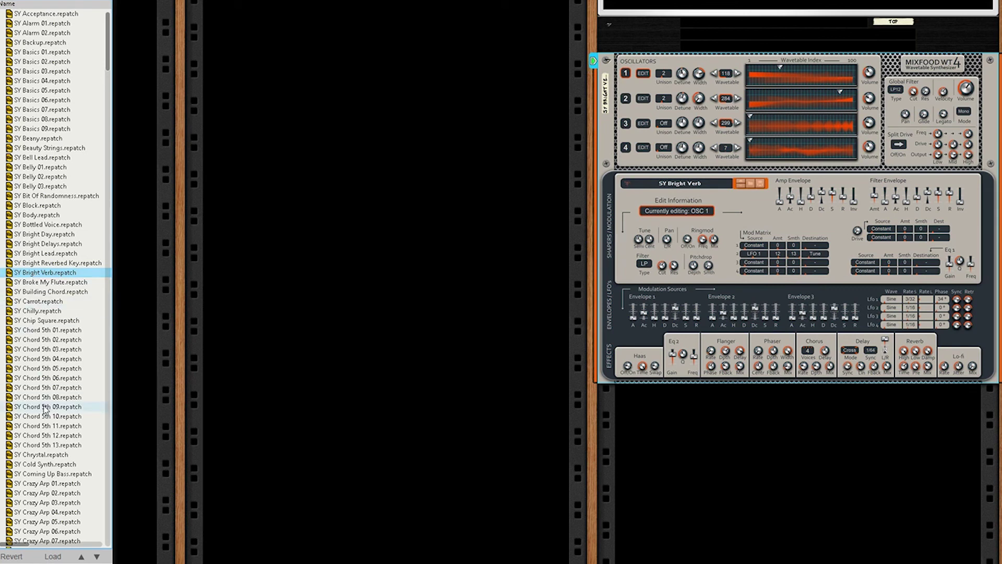
{"action": "left_click", "coordinate": [46, 455]}
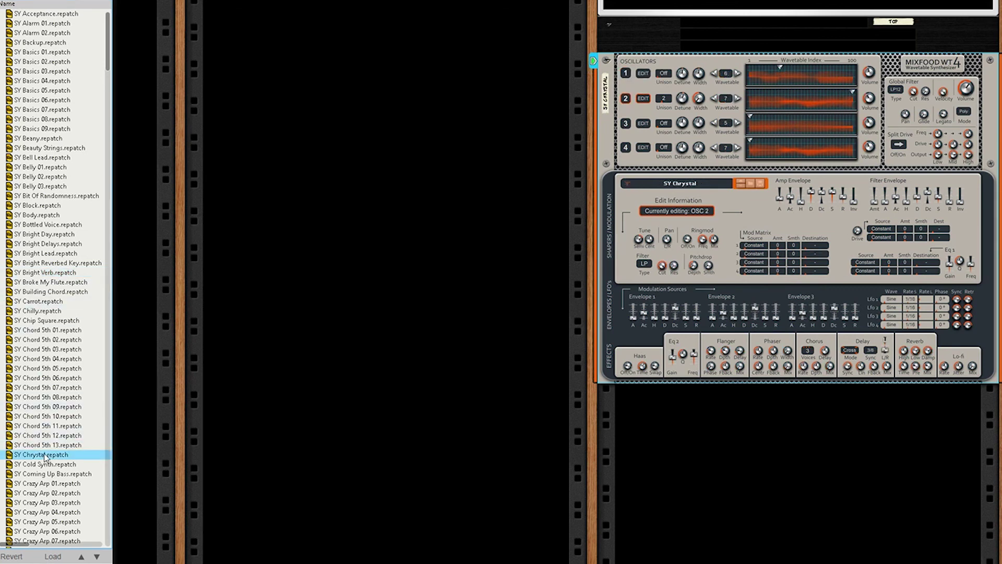
{"action": "scroll", "coordinate": [49, 441], "scroll_direction": "down", "scroll_amount": 11}
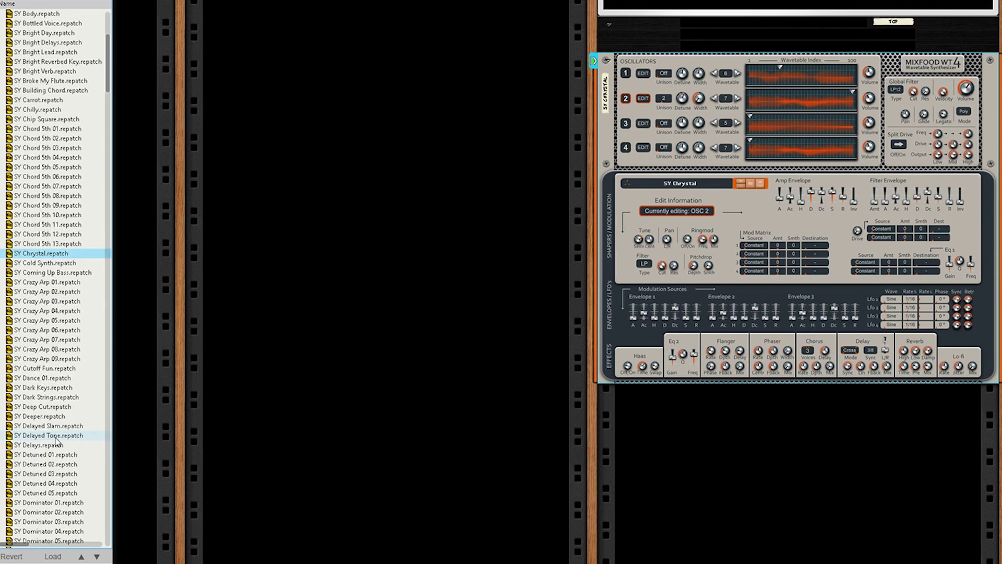
{"action": "left_click", "coordinate": [44, 426]}
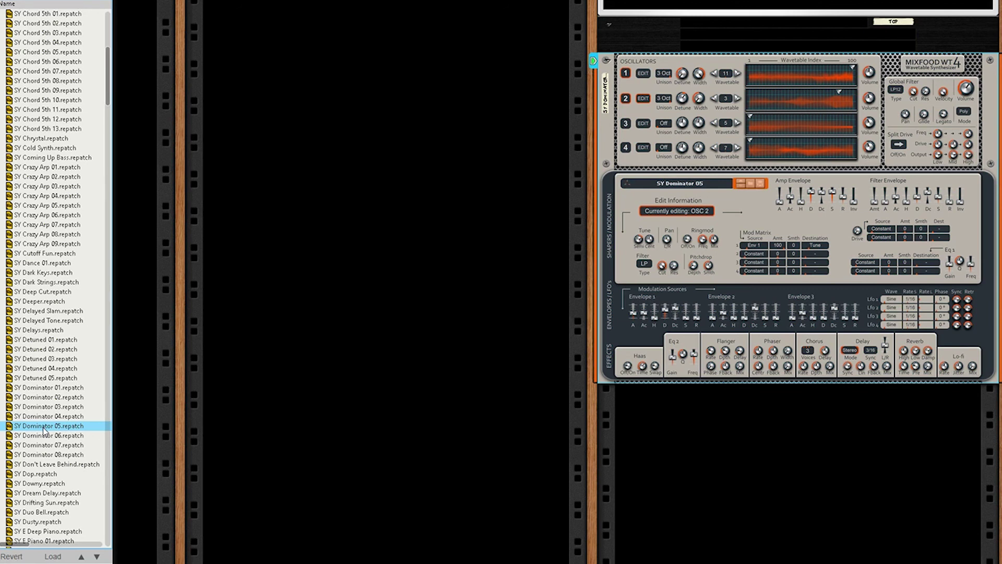
{"action": "left_click", "coordinate": [43, 512]}
Load the synth patches SY E Piano 04, SY Electric Key 03, SY Hi And Lo 02 and SY Index Synth 06 one after another
{"action": "scroll", "coordinate": [43, 509], "scroll_direction": "down", "scroll_amount": 5}
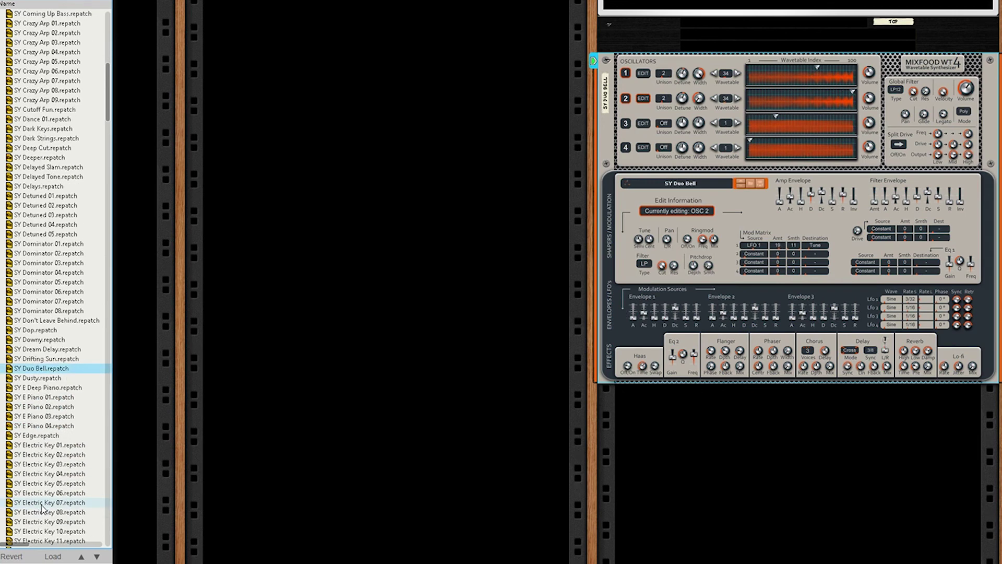
{"action": "left_click", "coordinate": [47, 426]}
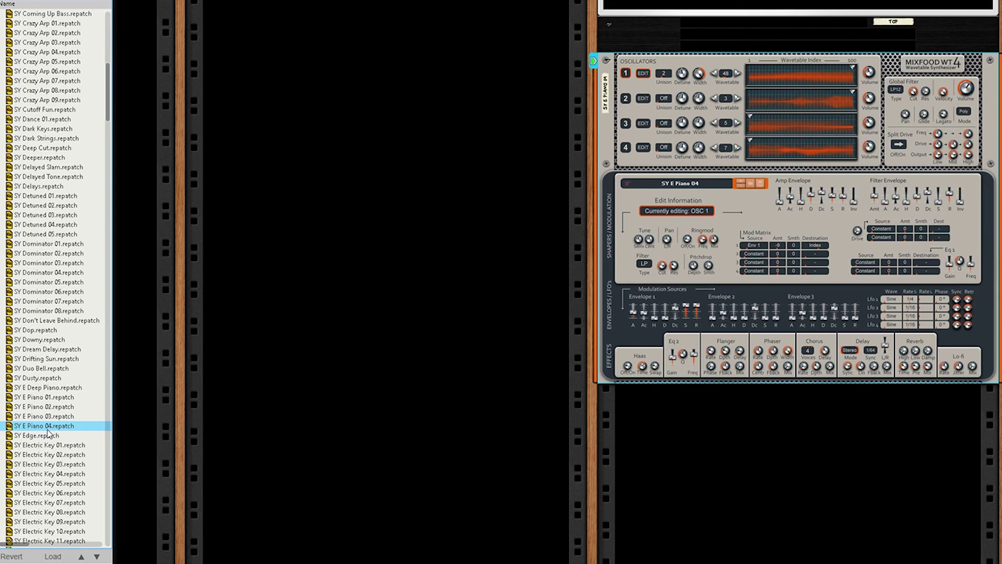
{"action": "left_click", "coordinate": [60, 464]}
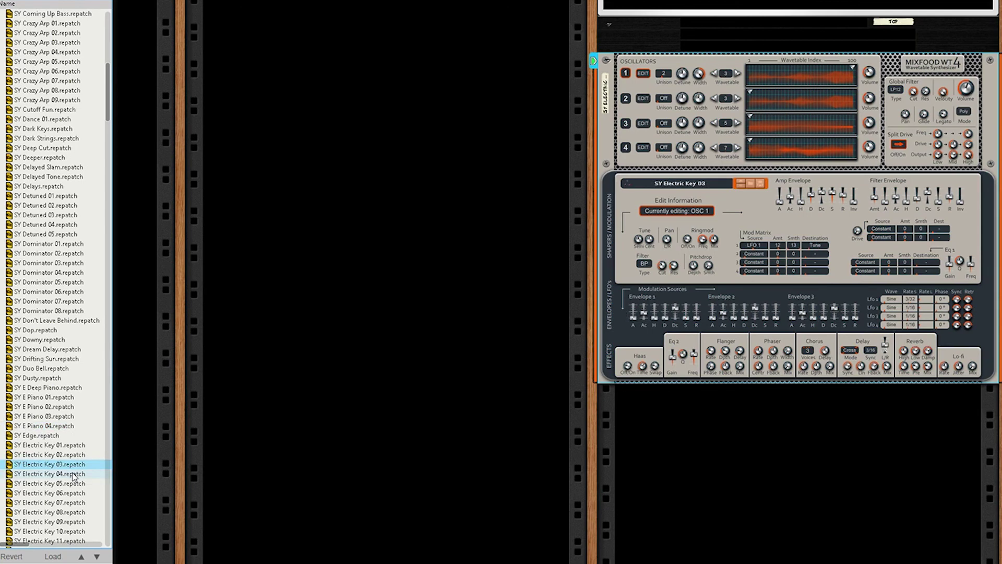
{"action": "scroll", "coordinate": [74, 475], "scroll_direction": "down", "scroll_amount": 15}
{"action": "left_click", "coordinate": [55, 473]}
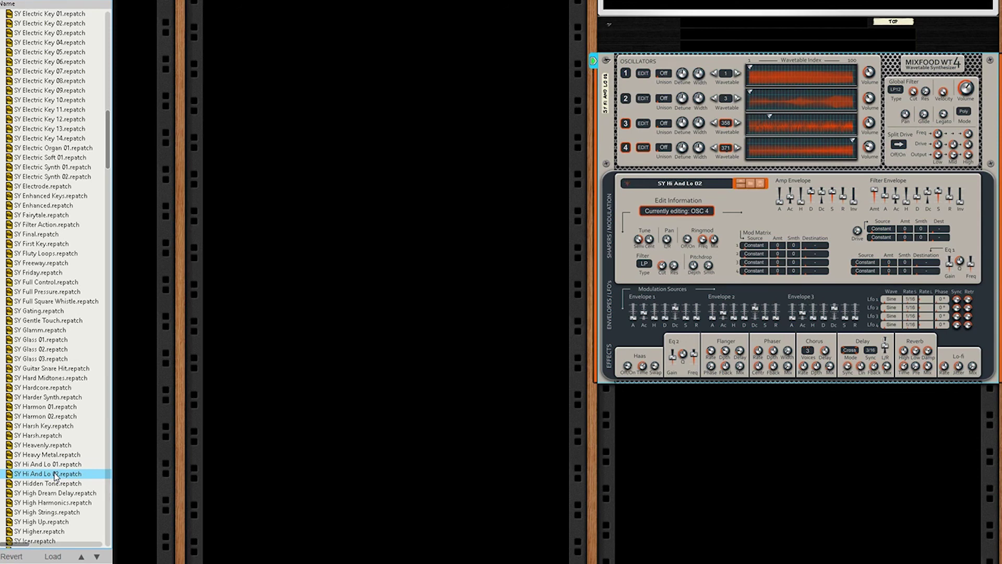
{"action": "scroll", "coordinate": [52, 524], "scroll_direction": "down", "scroll_amount": 4}
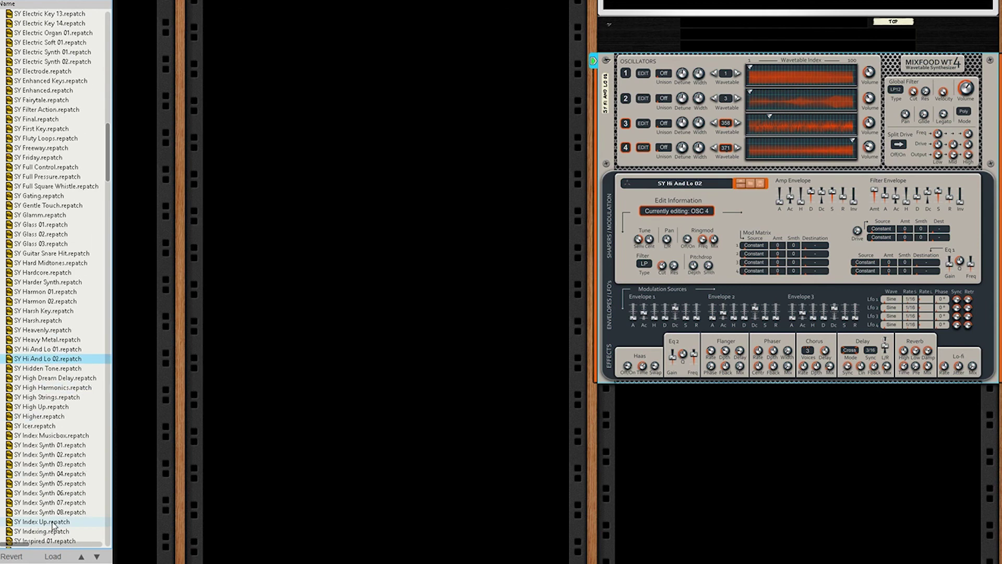
{"action": "left_click", "coordinate": [50, 493]}
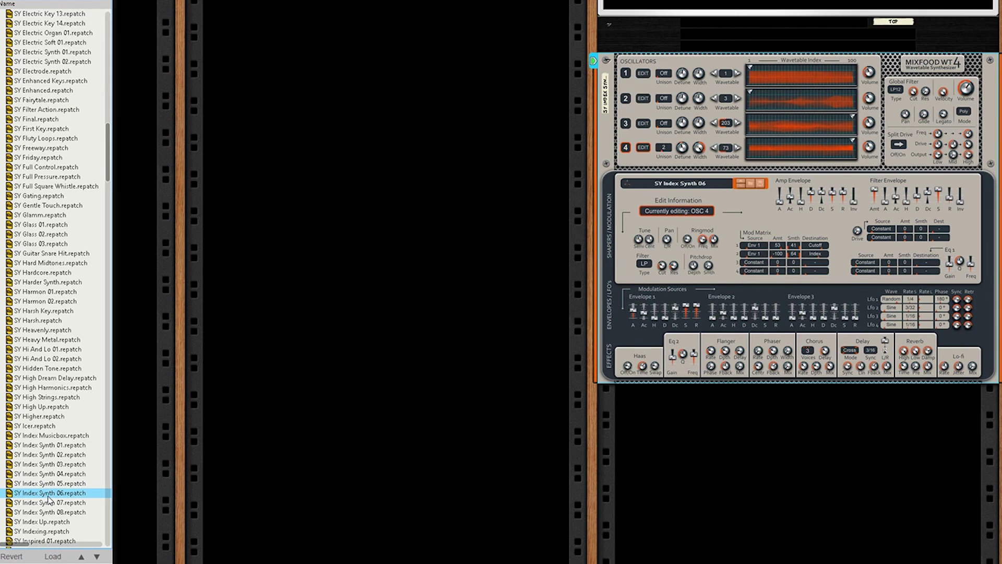
{"action": "scroll", "coordinate": [54, 502], "scroll_direction": "down", "scroll_amount": 3}
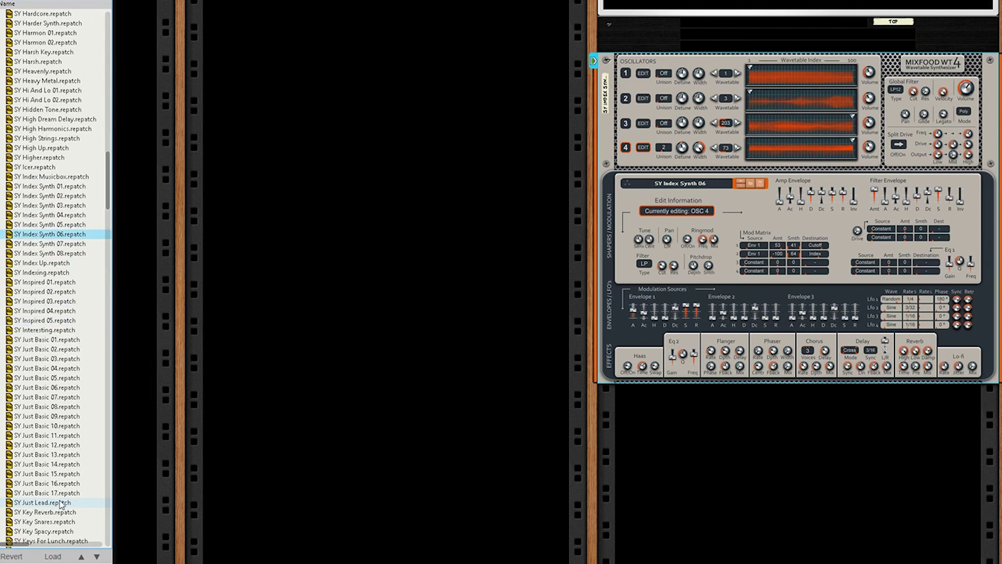
Load the synth patches SY Just Basic 17, SY Machine 06 and SY Machine 61 one after another
{"action": "left_click", "coordinate": [57, 493]}
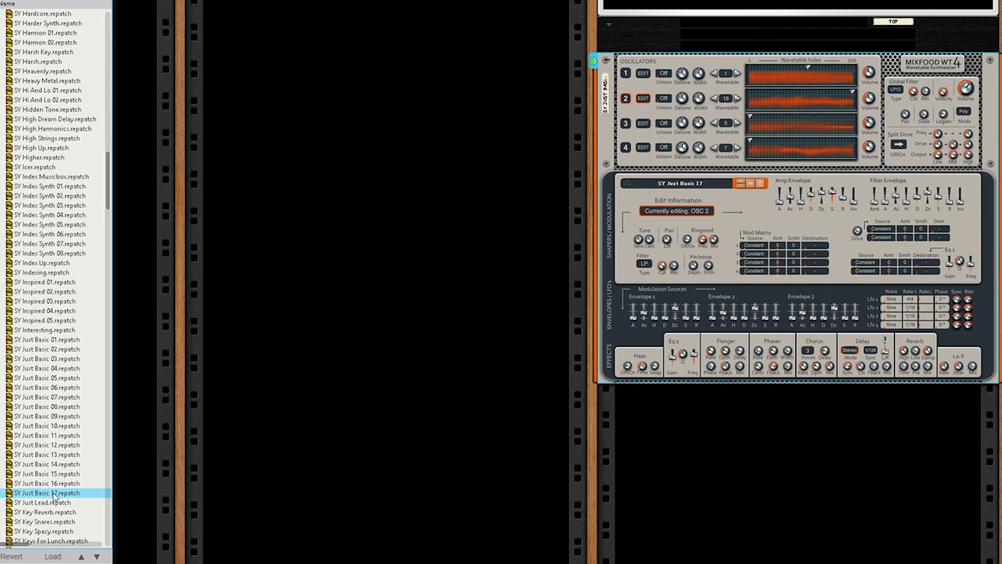
{"action": "scroll", "coordinate": [51, 498], "scroll_direction": "down", "scroll_amount": 7}
{"action": "left_click", "coordinate": [45, 494]}
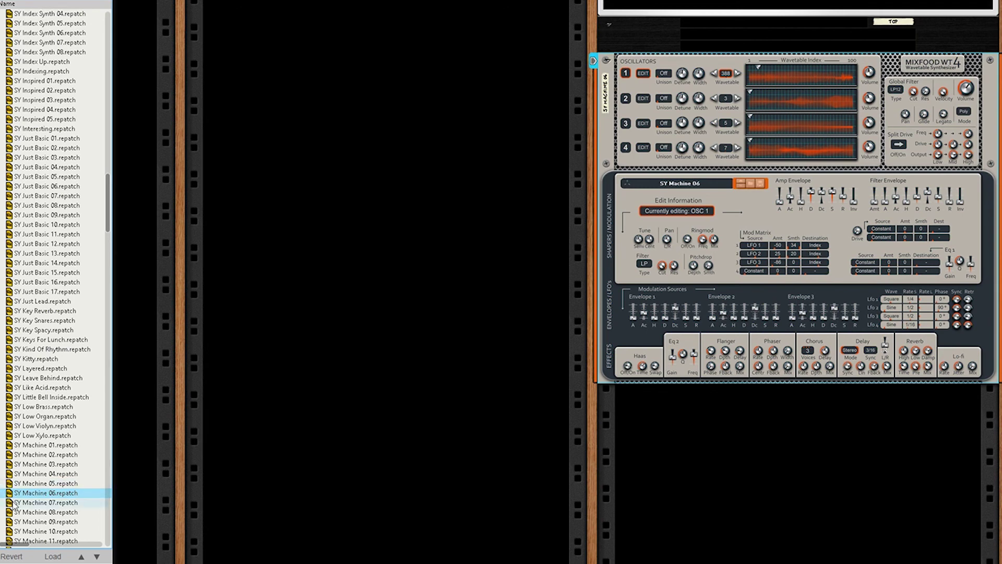
{"action": "scroll", "coordinate": [26, 502], "scroll_direction": "down", "scroll_amount": 18}
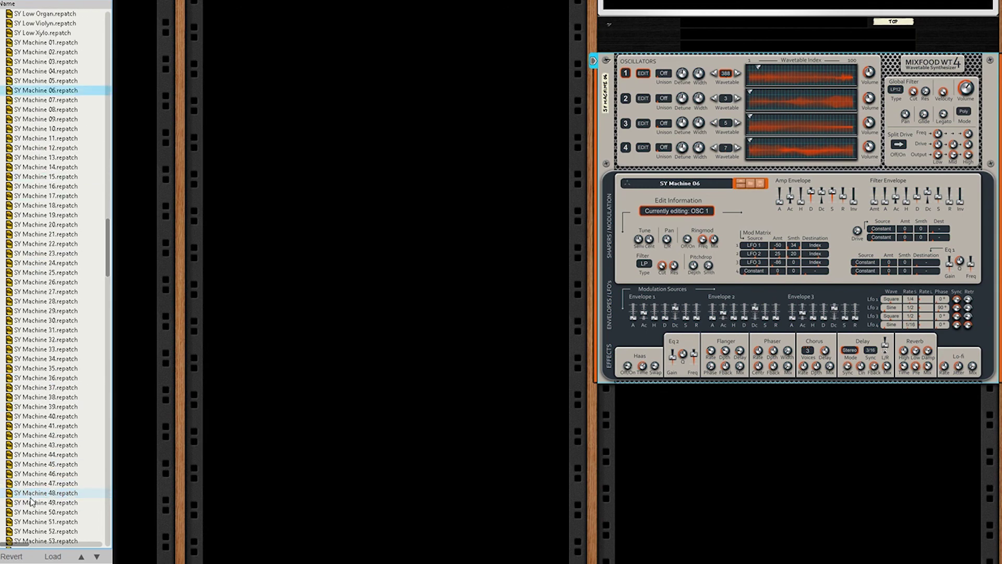
{"action": "left_click", "coordinate": [35, 503]}
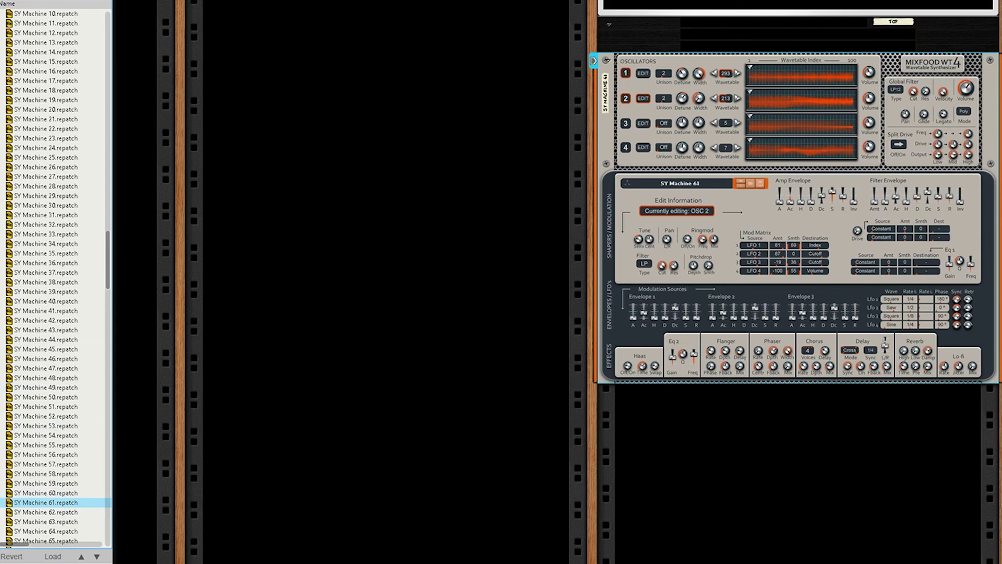
Load the synth patches SY Not Annoying, SY Perfect Arp 07 and SY Simple 03 in turn
{"action": "scroll", "coordinate": [60, 444], "scroll_direction": "down", "scroll_amount": 20}
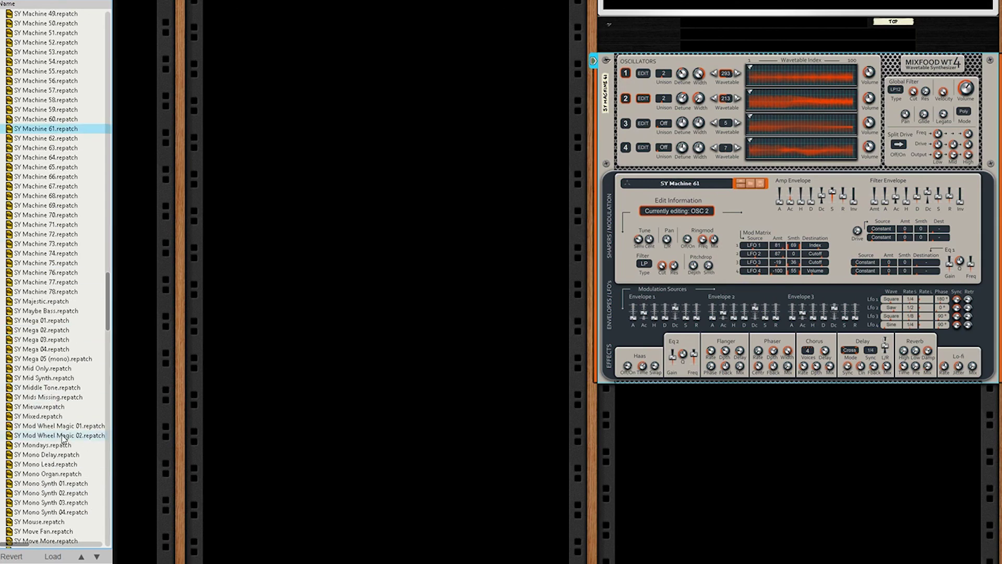
{"action": "left_click", "coordinate": [63, 484]}
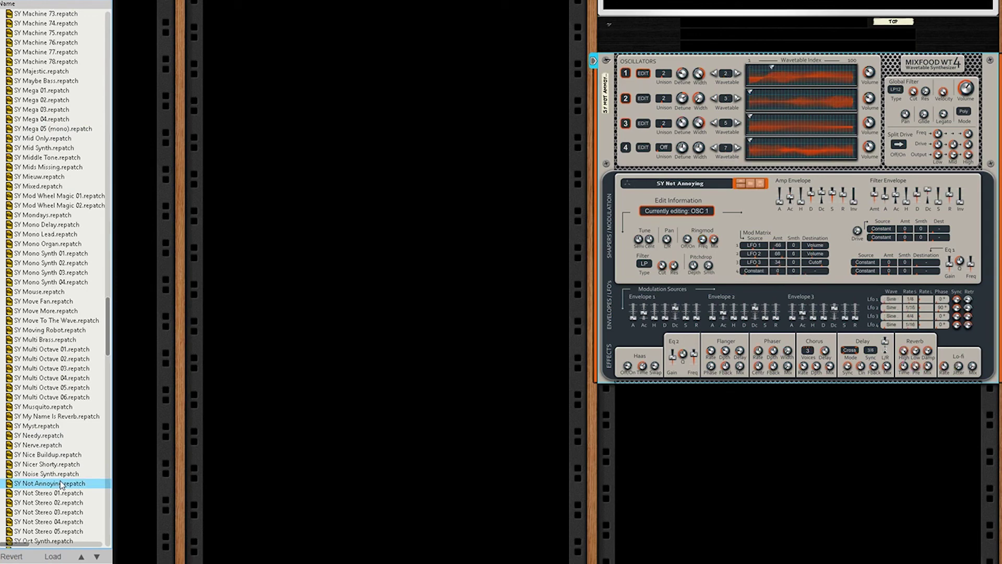
{"action": "scroll", "coordinate": [76, 469], "scroll_direction": "down", "scroll_amount": 7}
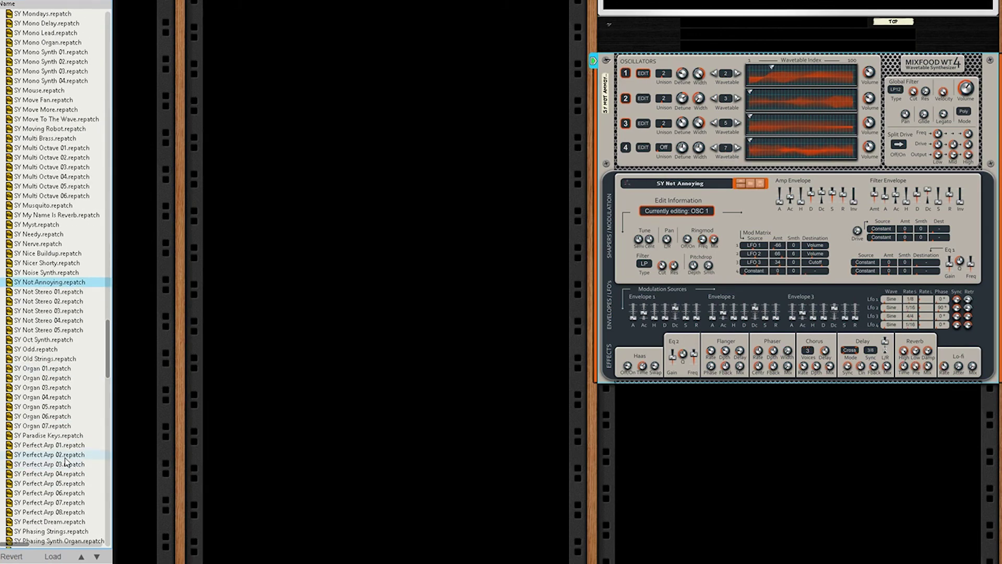
{"action": "left_click", "coordinate": [53, 502]}
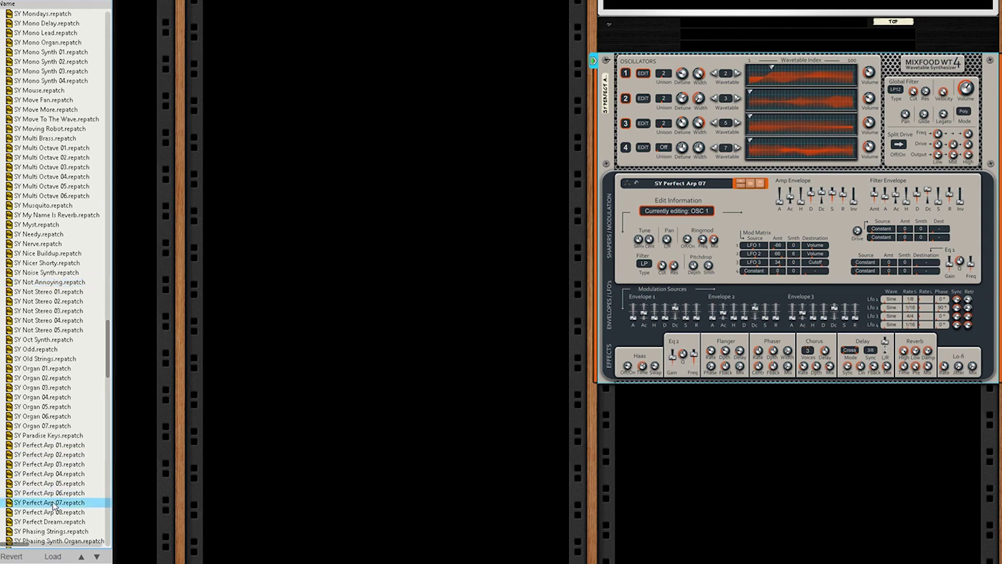
{"action": "scroll", "coordinate": [54, 505], "scroll_direction": "down", "scroll_amount": 20}
{"action": "left_click", "coordinate": [57, 398]}
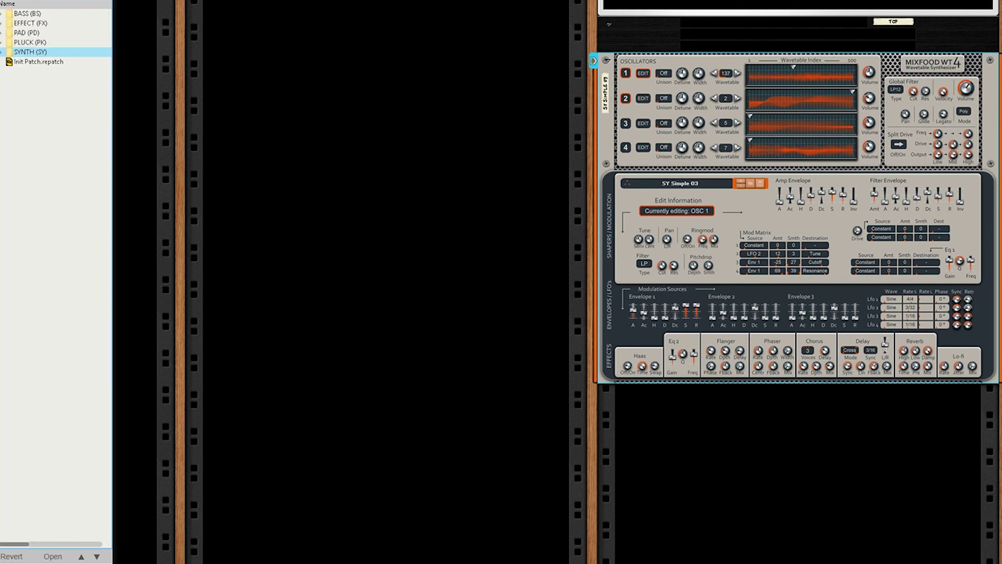
Switch to the BASS (BS) folder and load the patch BS Subsonic 04
{"action": "left_click", "coordinate": [35, 15]}
{"action": "double_click", "coordinate": [35, 14]}
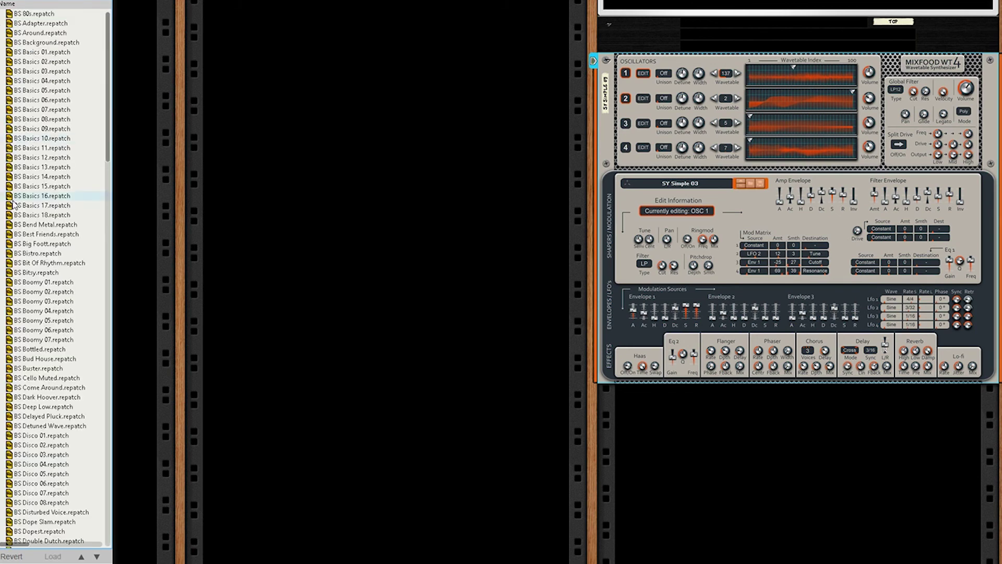
{"action": "scroll", "coordinate": [22, 203], "scroll_direction": "down", "scroll_amount": 20}
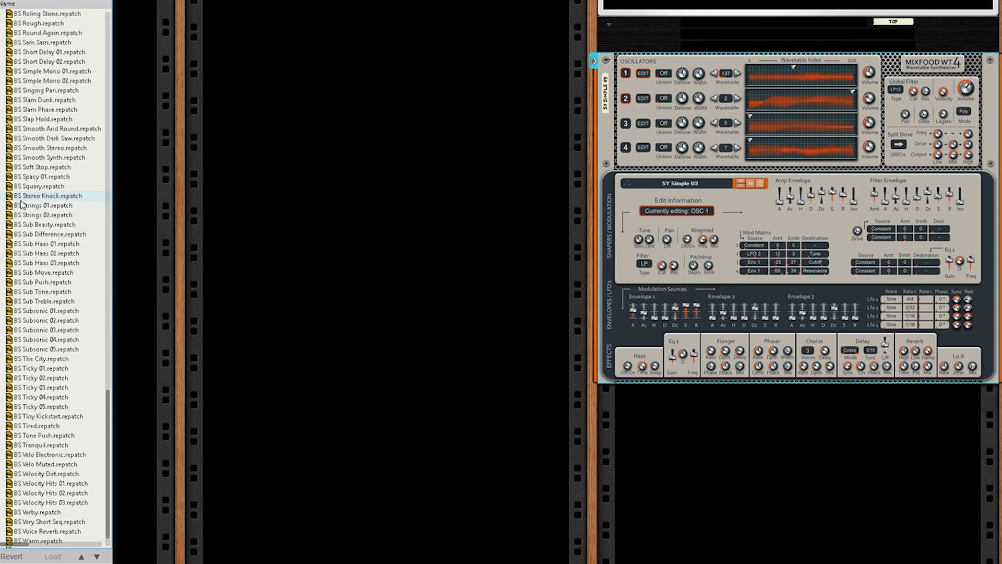
{"action": "scroll", "coordinate": [22, 204], "scroll_direction": "down", "scroll_amount": 1}
{"action": "left_click", "coordinate": [43, 318]}
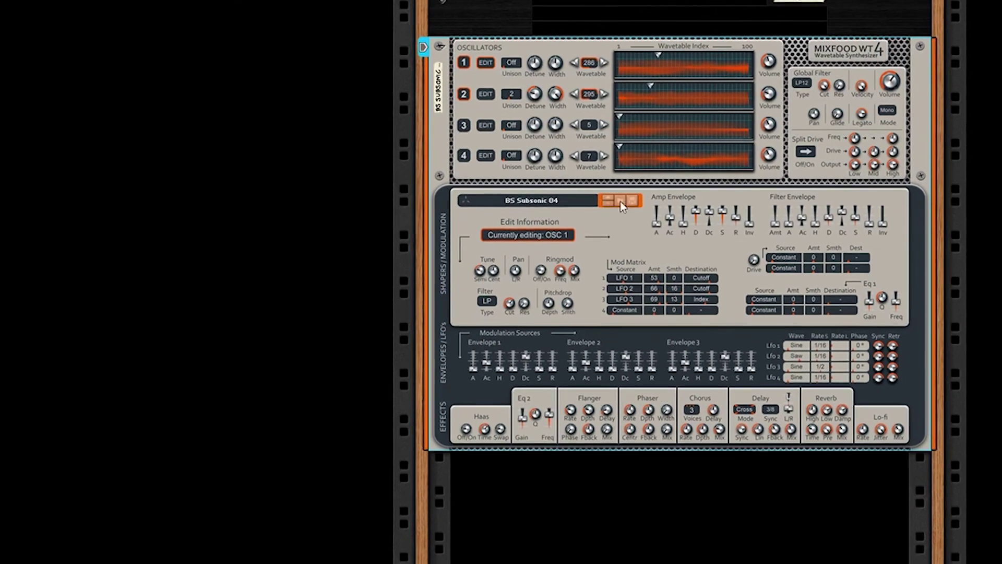
On the synthesizer's rear panel, set Bend to 12 and try out the Sample Quality and Remove Rumble settings
{"action": "key", "text": "Tab"}
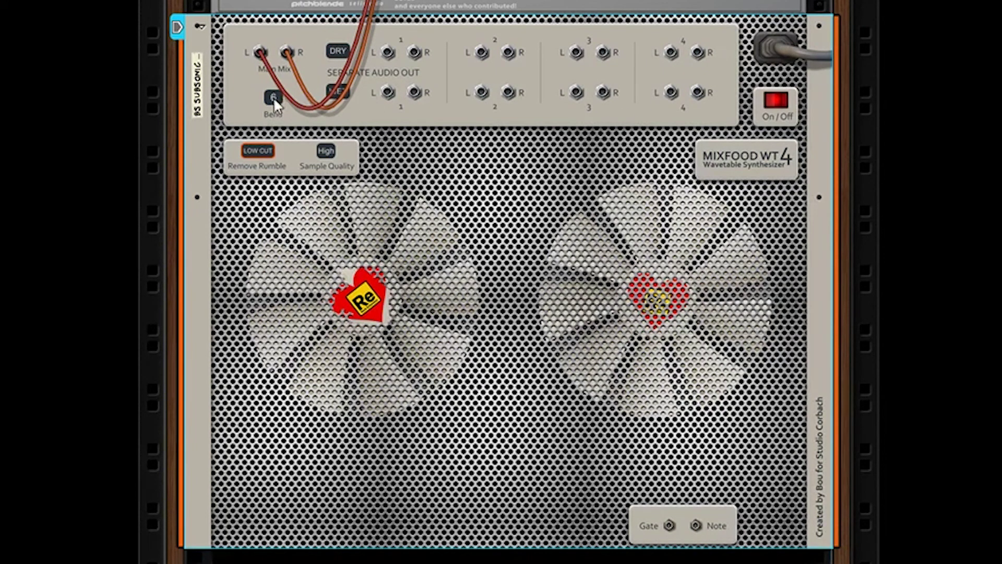
{"action": "left_click_drag", "start_coordinate": [274, 97], "coordinate": [274, 89]}
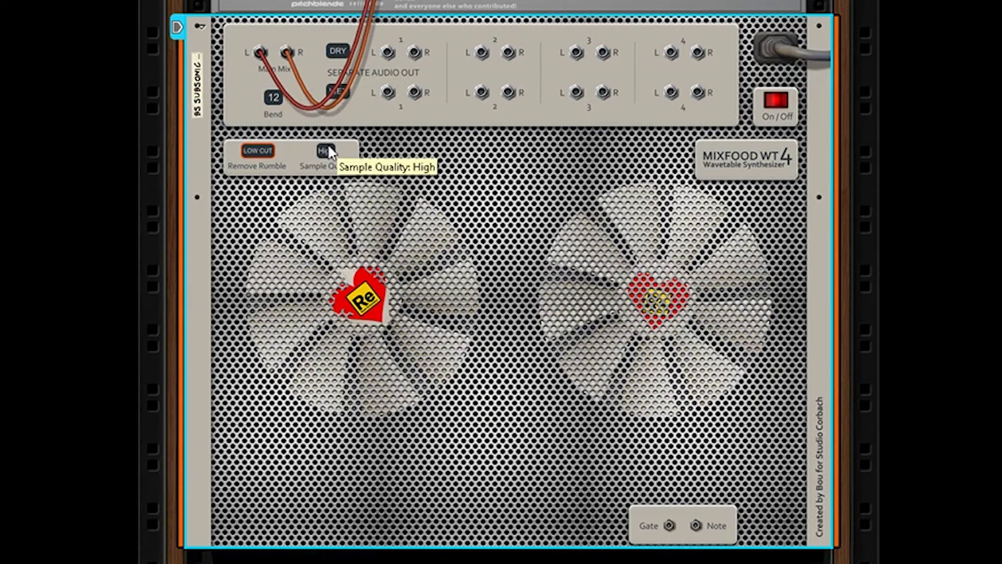
{"action": "left_click_drag", "start_coordinate": [329, 146], "coordinate": [356, 159]}
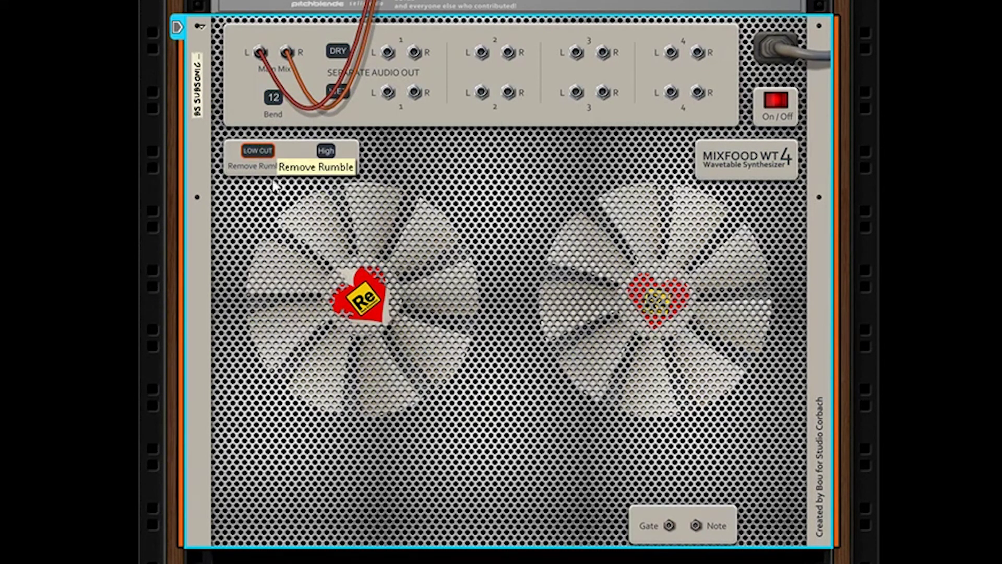
{"action": "left_click", "coordinate": [261, 153]}
{"action": "key", "text": "Tab"}
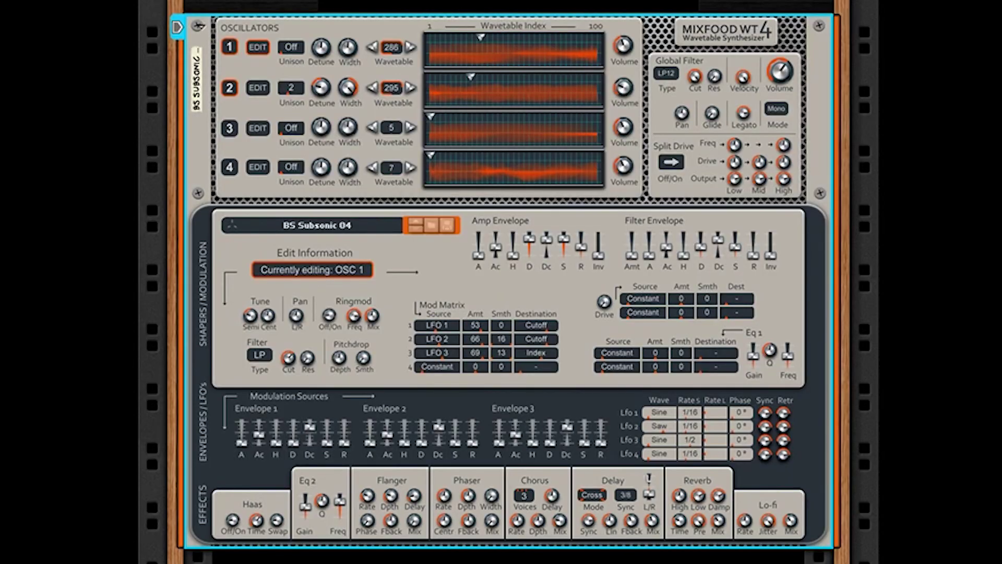